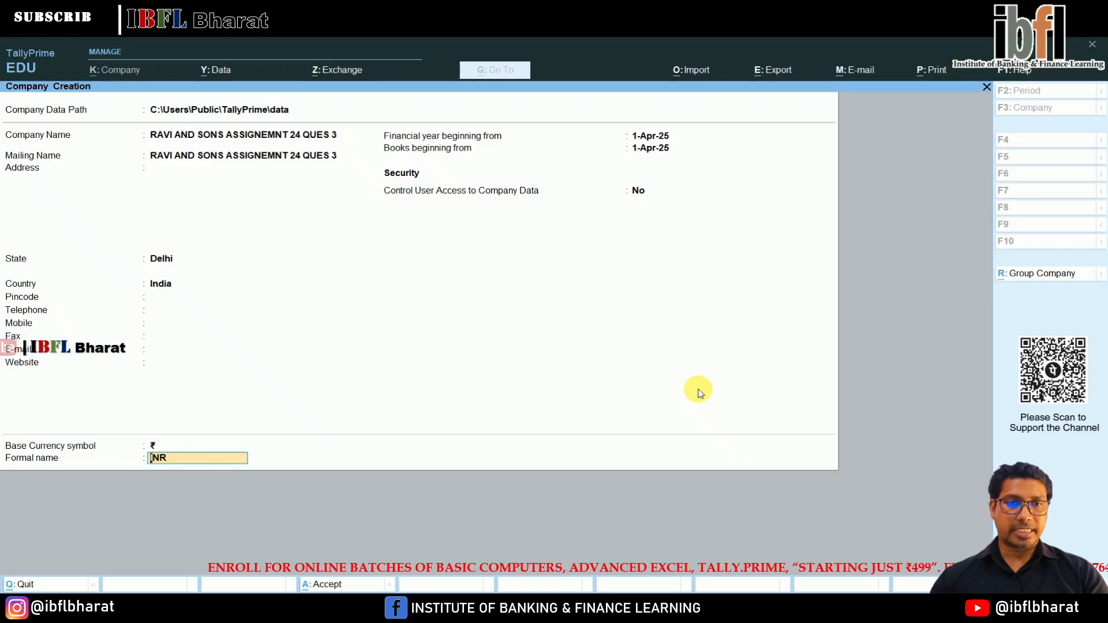
Accept the creation of the company RAVI AND SONS ASSIGNEMNT 24 QUES 3 with INR as the currency's formal name.
{"action": "key", "text": "Return"}
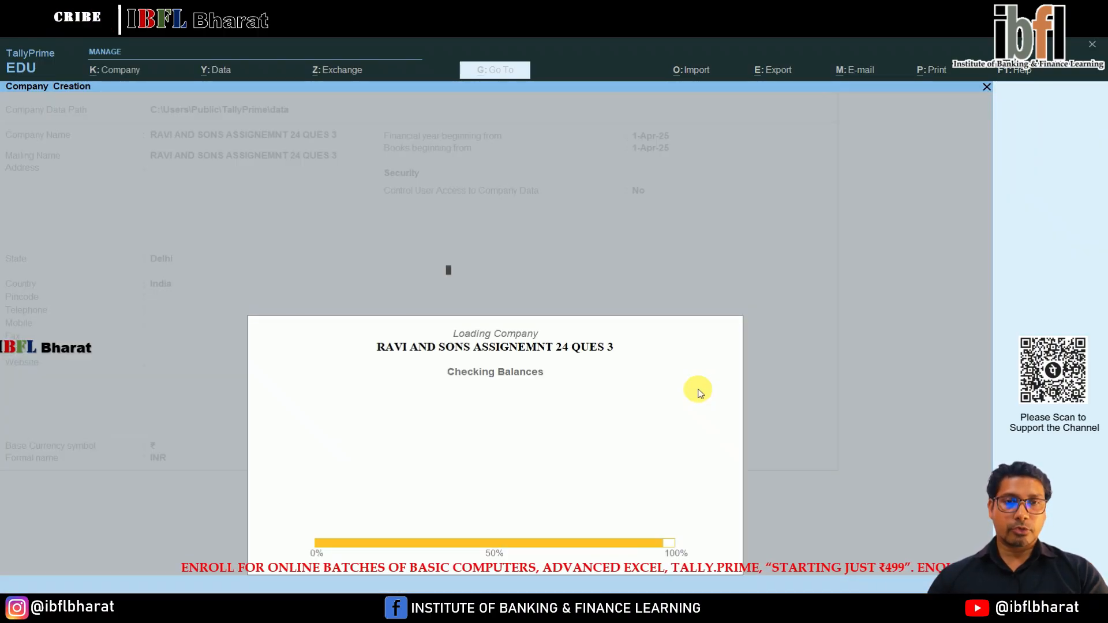
{"action": "key", "text": "Return"}
{"action": "key", "text": "Return"}
{"action": "key", "text": "Return"}
{"action": "key", "text": "Return"}
{"action": "key", "text": "Return"}
{"action": "key", "text": "Return"}
{"action": "key", "text": "Return"}
{"action": "key", "text": "Return"}
{"action": "key", "text": "Return"}
{"action": "key", "text": "Return"}
{"action": "key", "text": "Return"}
{"action": "key", "text": "Return"}
{"action": "key", "text": "Return"}
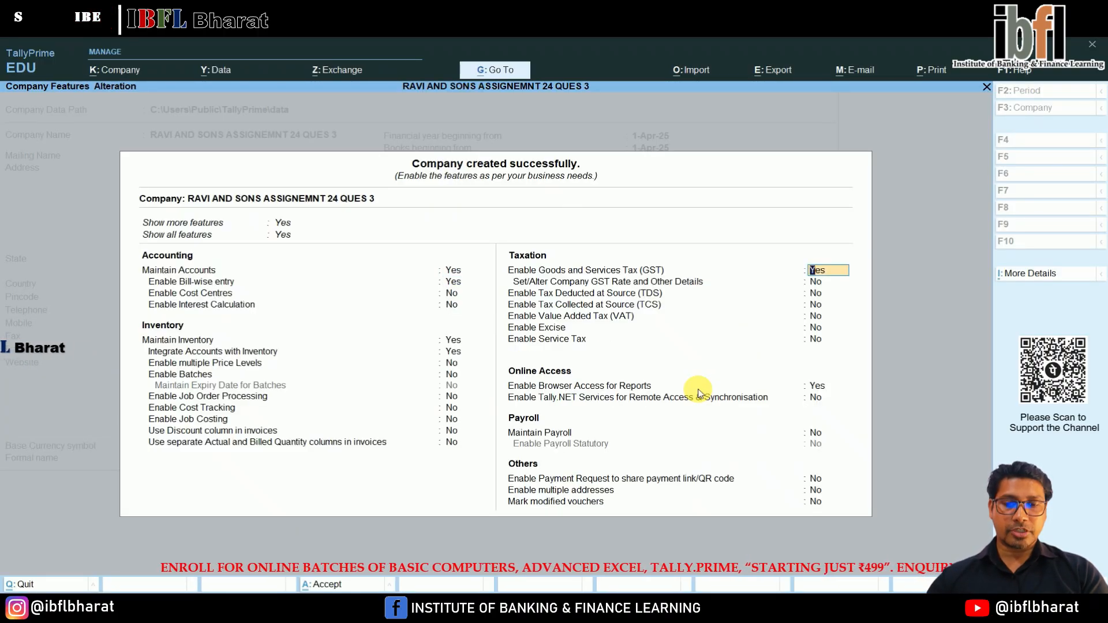
Disable Goods and Services Tax (GST) and enable Tax Deducted at Source (TDS) in the company features.
{"action": "type", "text": "n"}
{"action": "key", "text": "Return"}
{"action": "type", "text": "y"}
{"action": "key", "text": "Return"}
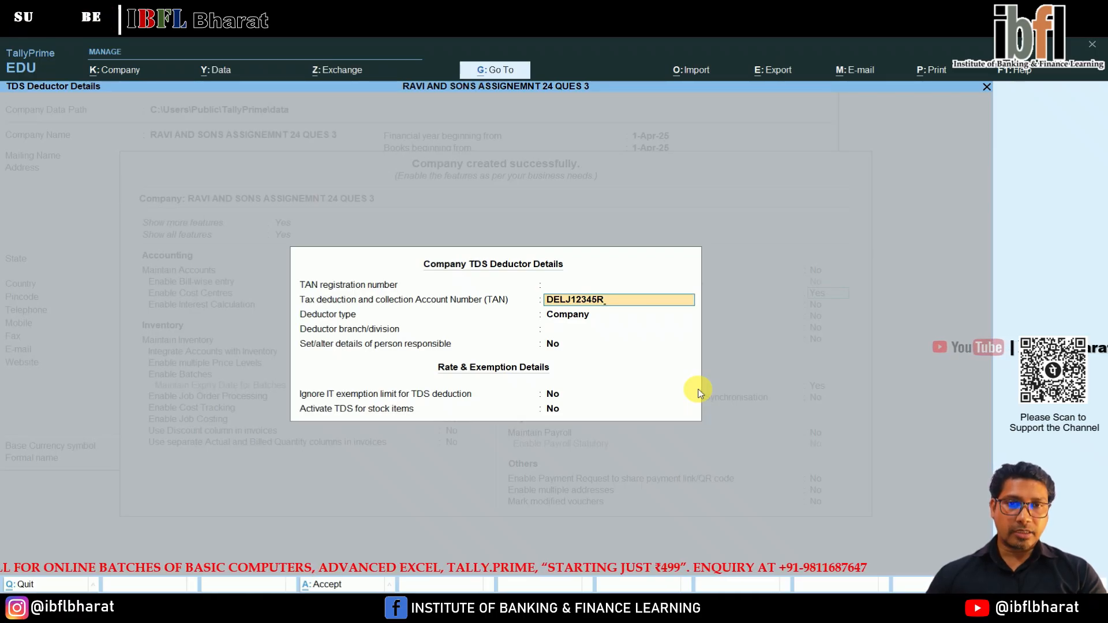
Fill in the company's tax deduction account number, keep the deductor type Company and set the branch/division to DIV - IV.
{"action": "key", "text": "Return"}
{"action": "key", "text": "Return"}
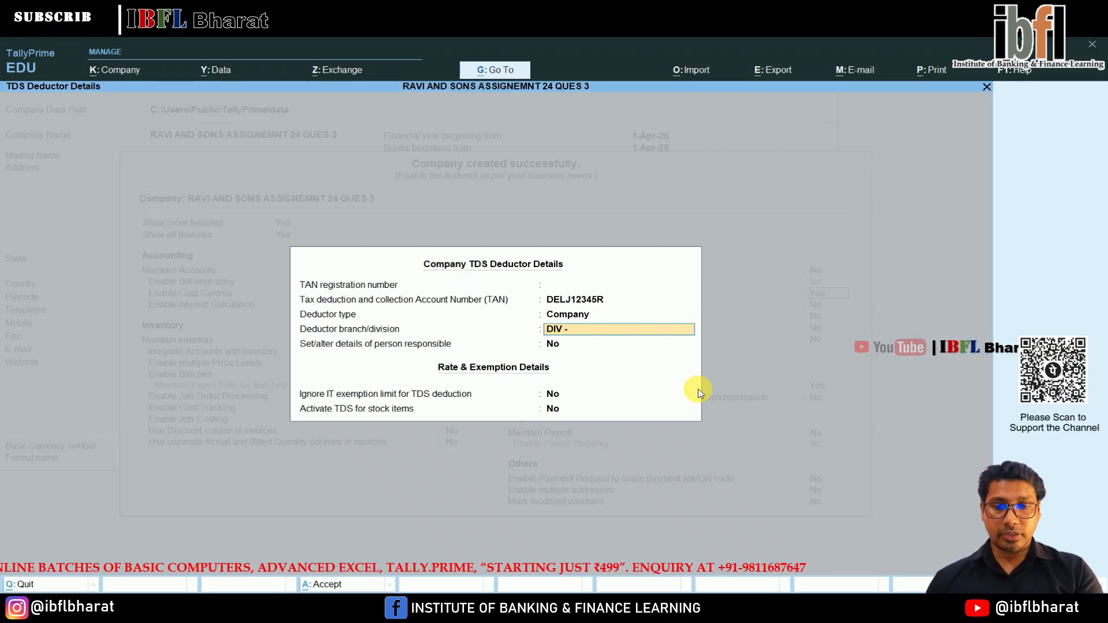
{"action": "type", "text": "DIV - IV"}
{"action": "key", "text": "Return"}
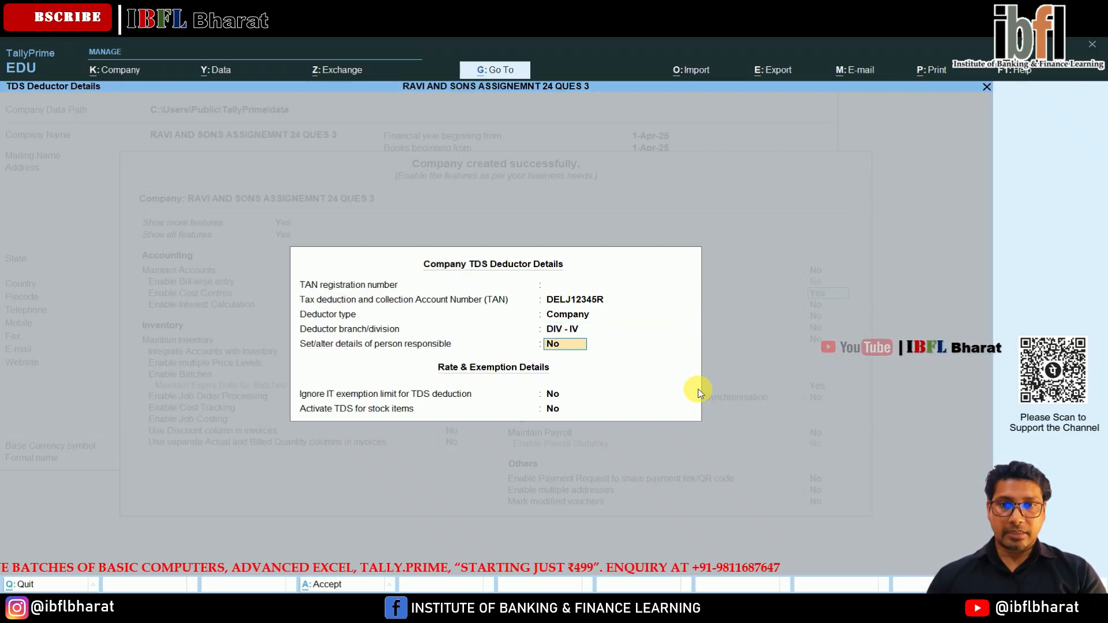
Enable the details of the person responsible and enter the person's name, the designation OWNER and the PAN.
{"action": "key", "text": "y"}
{"action": "key", "text": "Return"}
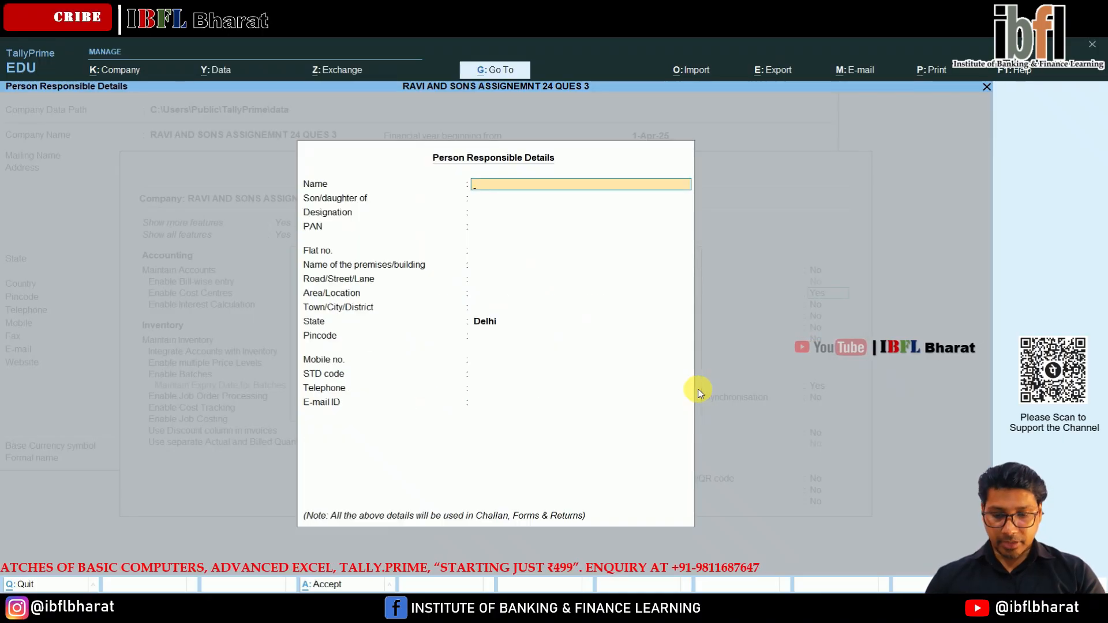
{"action": "type", "text": "JYOTI"}
{"action": "key", "text": "Return"}
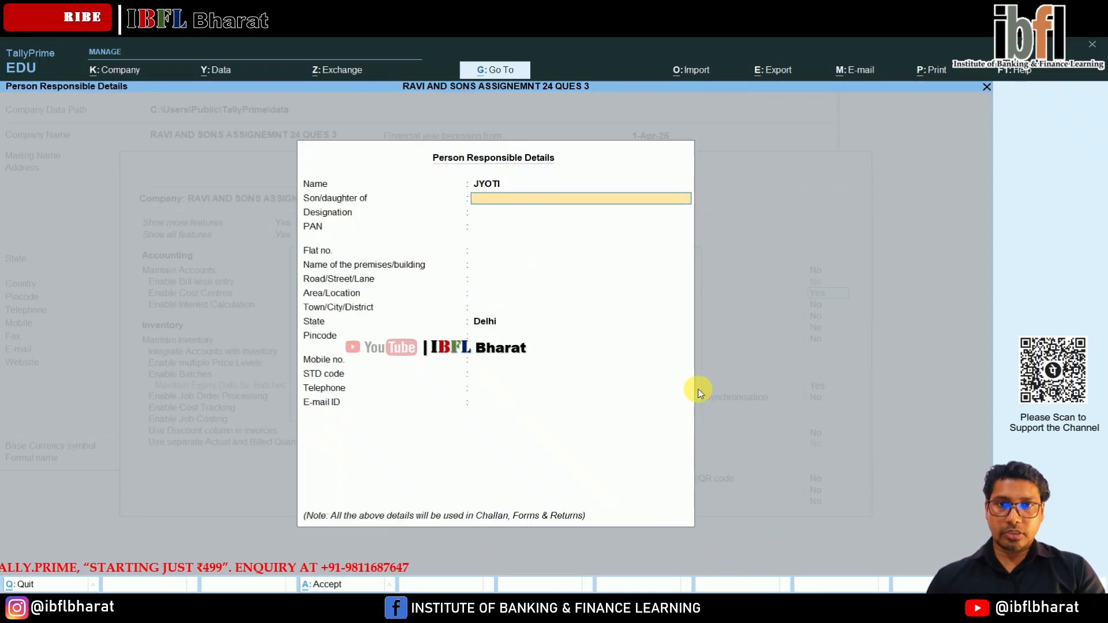
{"action": "key", "text": "Return"}
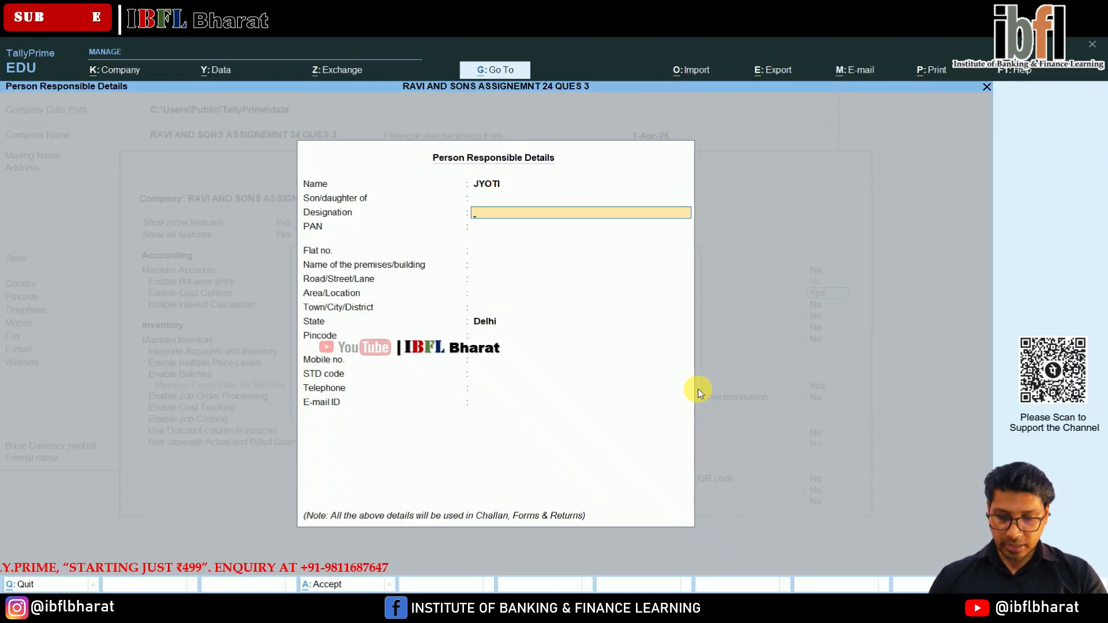
{"action": "type", "text": "OWNER"}
{"action": "key", "text": "Return"}
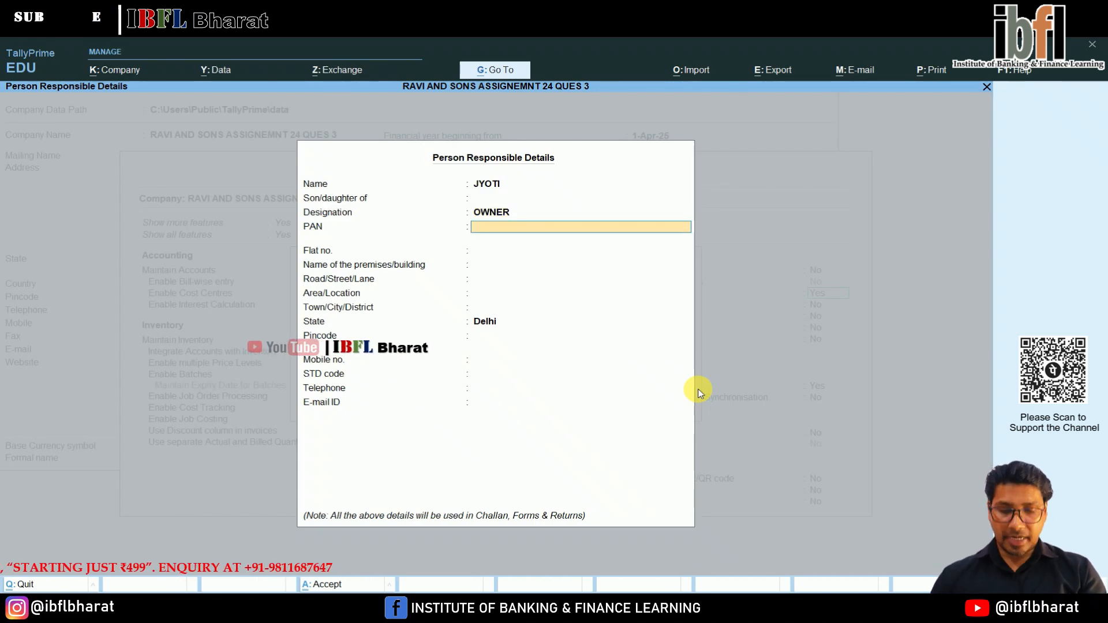
{"action": "type", "text": "AAACJ7415E"}
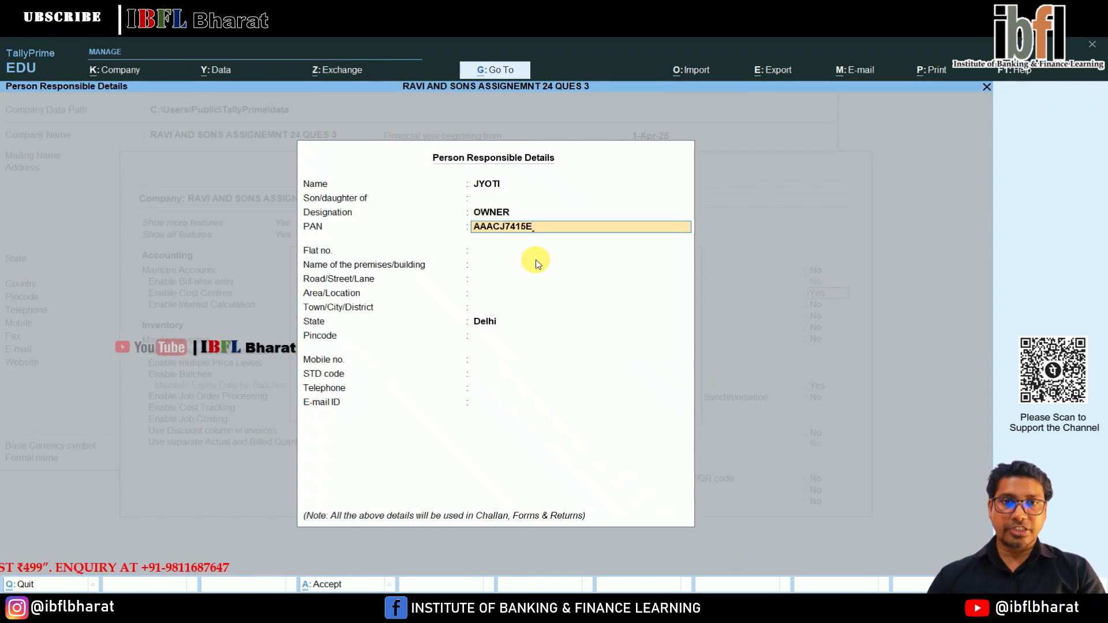
{"action": "key", "text": "Return"}
{"action": "key", "text": "Return"}
{"action": "key", "text": "Return"}
{"action": "key", "text": "Return"}
{"action": "key", "text": "Return"}
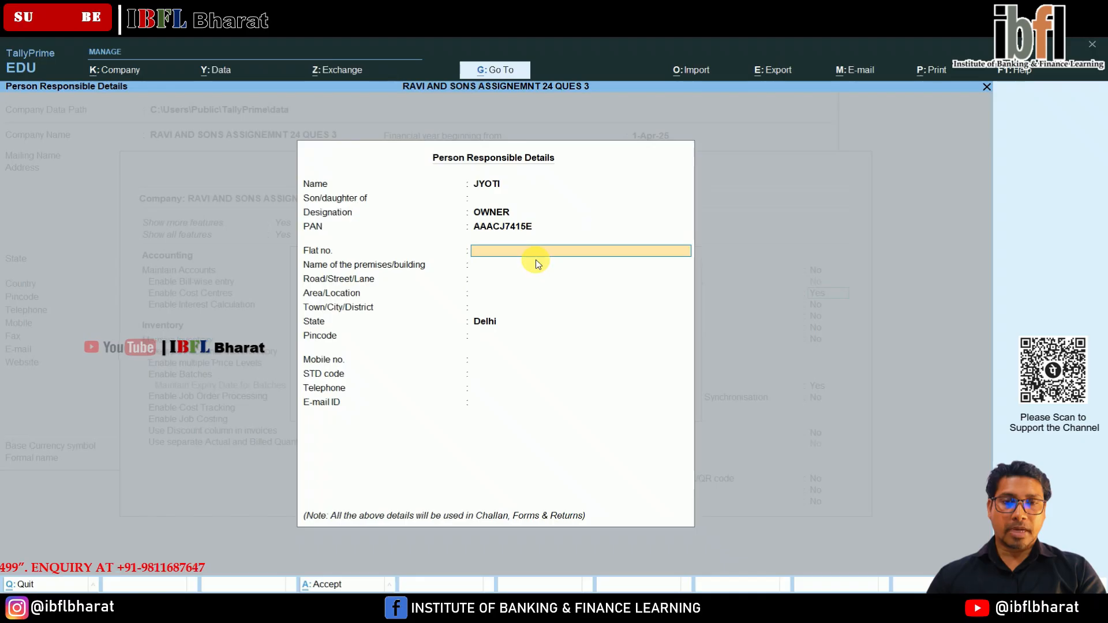
Accept the person responsible details with the address and contact fields left blank and the state kept as Delhi.
{"action": "key", "text": "Return"}
{"action": "key", "text": "Return"}
{"action": "key", "text": "Return"}
{"action": "key", "text": "Return"}
{"action": "key", "text": "Return"}
{"action": "key", "text": "Return"}
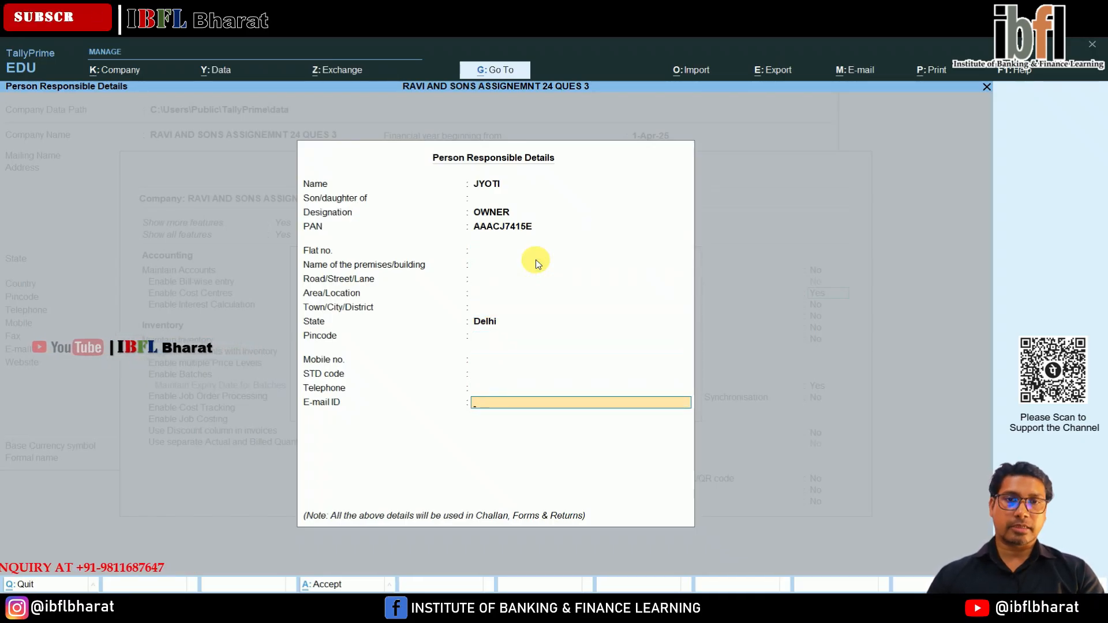
{"action": "key", "text": "Return"}
{"action": "key", "text": "Return"}
{"action": "key", "text": "Return"}
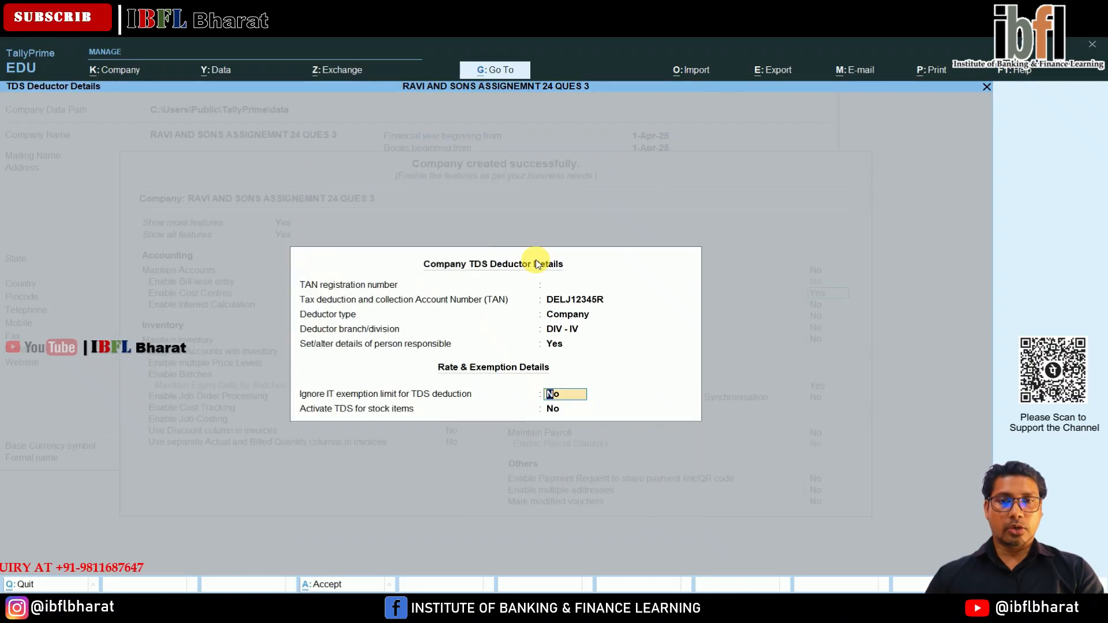
Save the TDS deductor details and the company features, keeping the remaining options at their defaults.
{"action": "key", "text": "Return"}
{"action": "key", "text": "Return"}
{"action": "key", "text": "Return"}
{"action": "key", "text": "Return"}
{"action": "key", "text": "Return"}
{"action": "key", "text": "Return"}
{"action": "key", "text": "Return"}
{"action": "key", "text": "Return"}
{"action": "key", "text": "Return"}
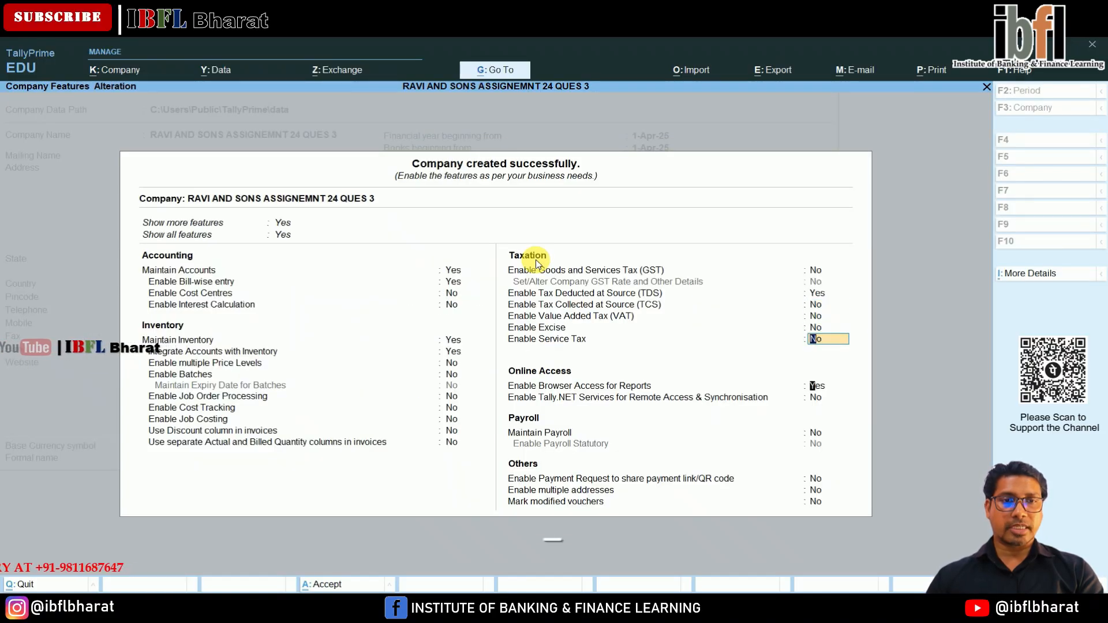
{"action": "key", "text": "Return"}
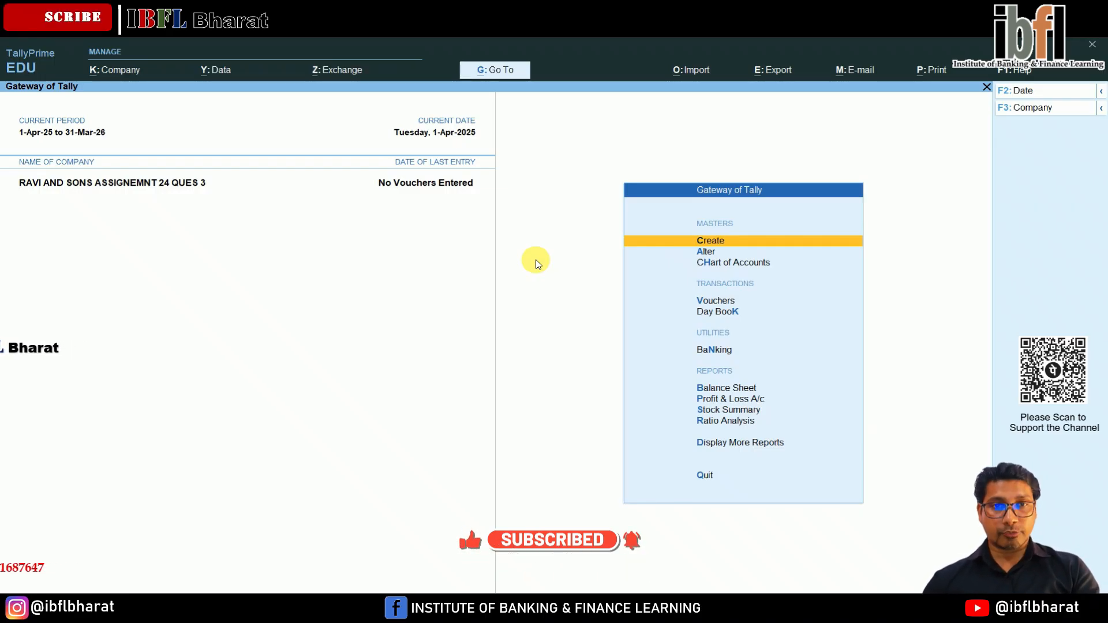
Start a new TDS nature of payment named COURIER with section 194C and both payment code and remittance code 94C.
{"action": "key", "text": "Return"}
{"action": "key", "text": "Down"}
{"action": "key", "text": "Down"}
{"action": "key", "text": "Down"}
{"action": "key", "text": "Down"}
{"action": "key", "text": "Down"}
{"action": "key", "text": "Down"}
{"action": "key", "text": "Down"}
{"action": "key", "text": "Down"}
{"action": "key", "text": "Down"}
{"action": "key", "text": "Down"}
{"action": "key", "text": "Down"}
{"action": "key", "text": "Down"}
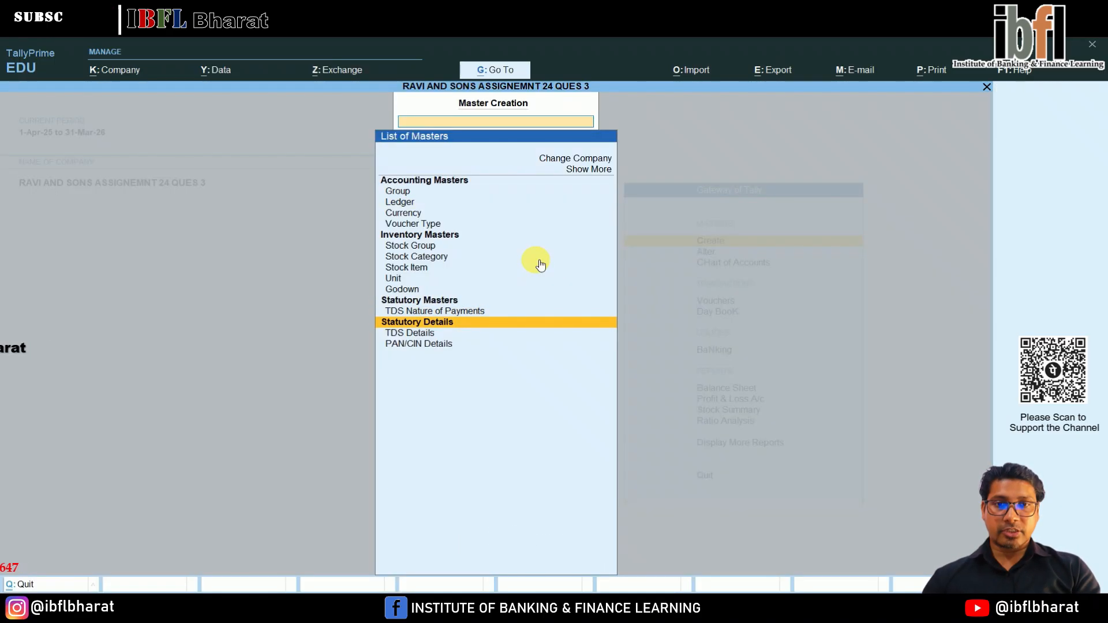
{"action": "key", "text": "Up"}
{"action": "key", "text": "Return"}
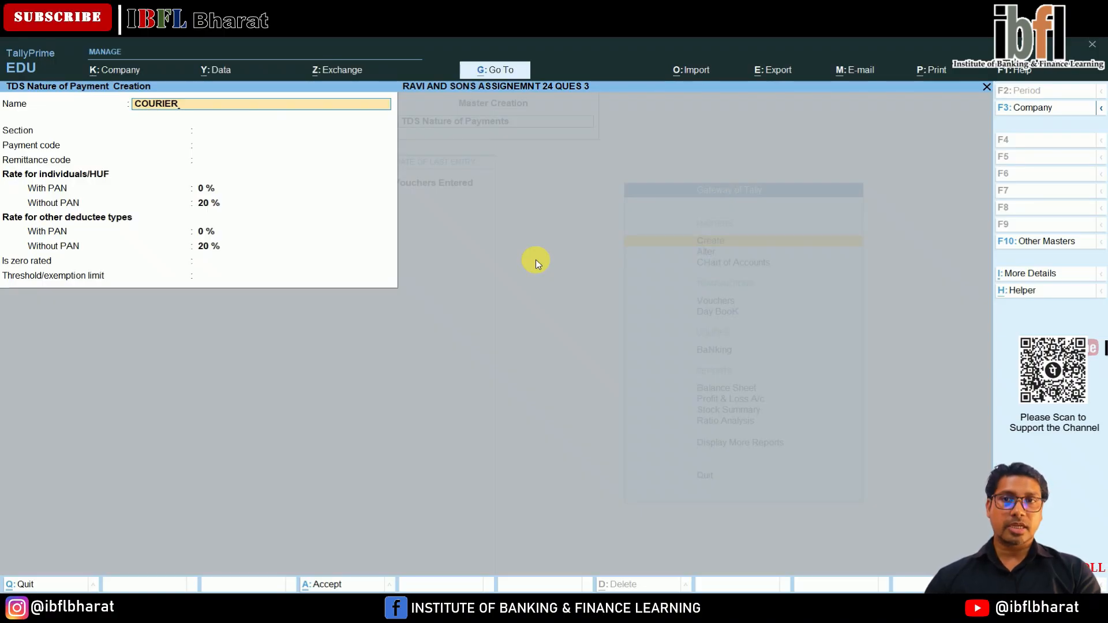
{"action": "type", "text": "COURIER"}
{"action": "key", "text": "Return"}
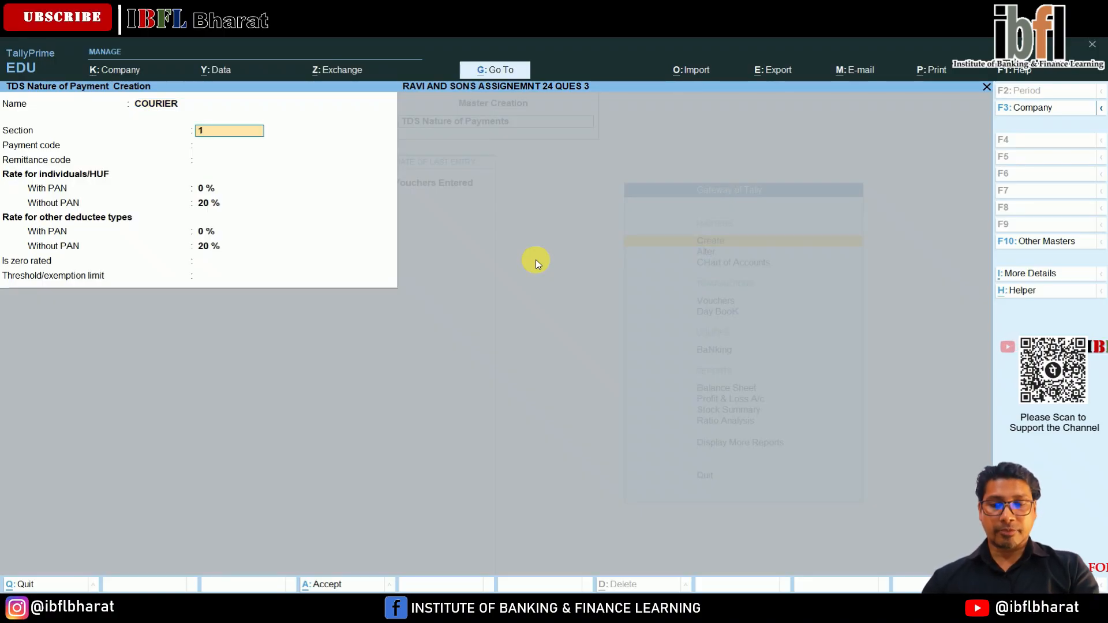
{"action": "key", "text": "Return"}
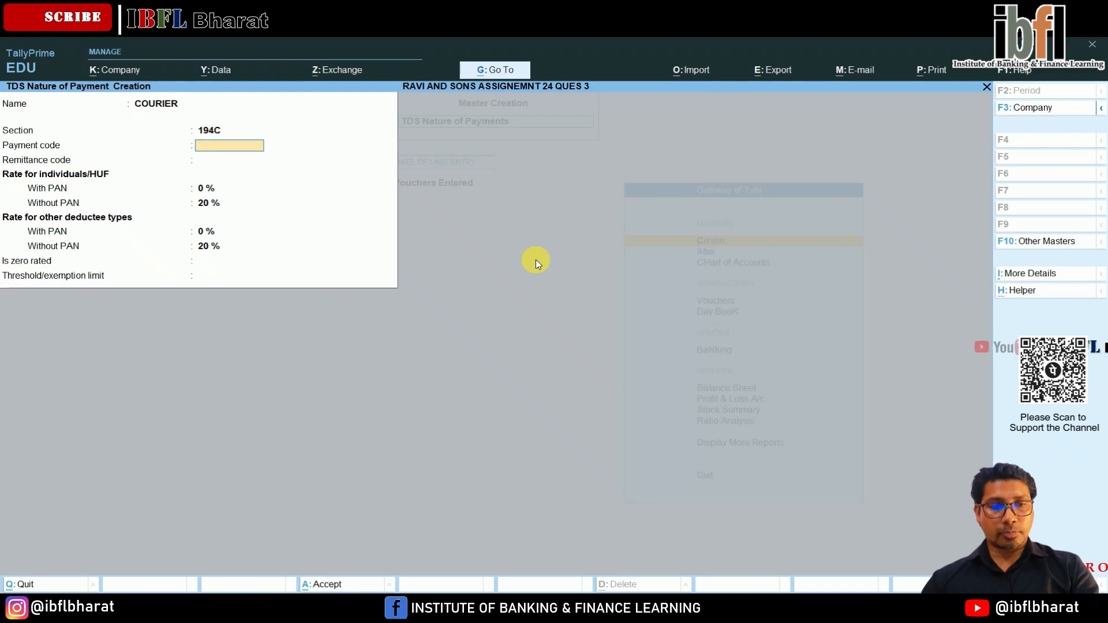
{"action": "key", "text": "Return"}
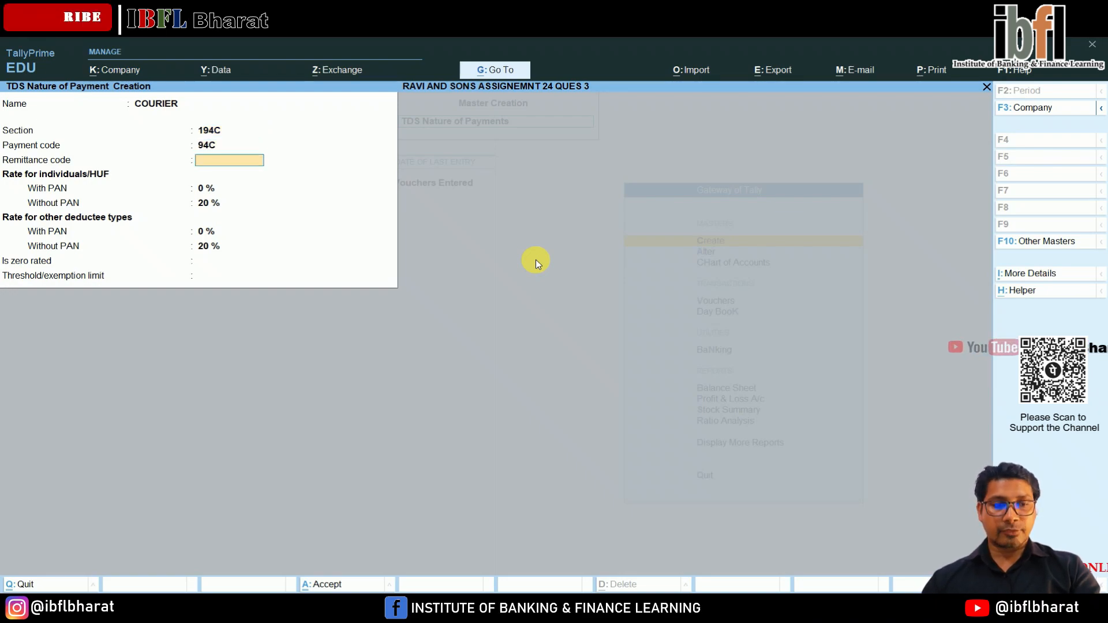
{"action": "key", "text": "Return"}
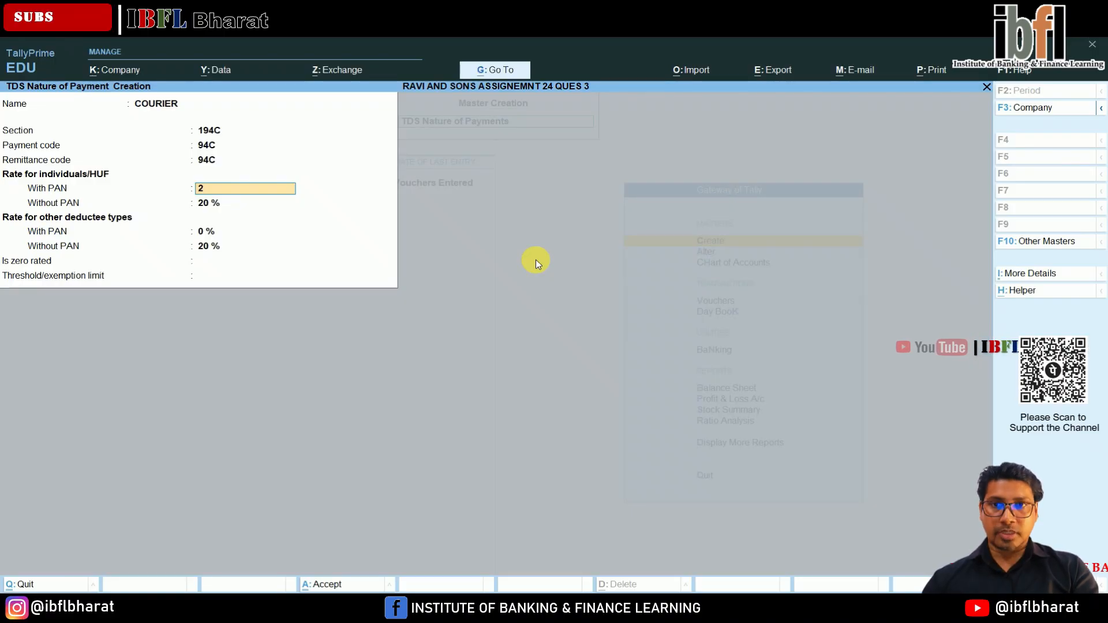
Set the with-PAN rates of the COURIER payment to 2 % and save it without a threshold limit.
{"action": "key", "text": "Return"}
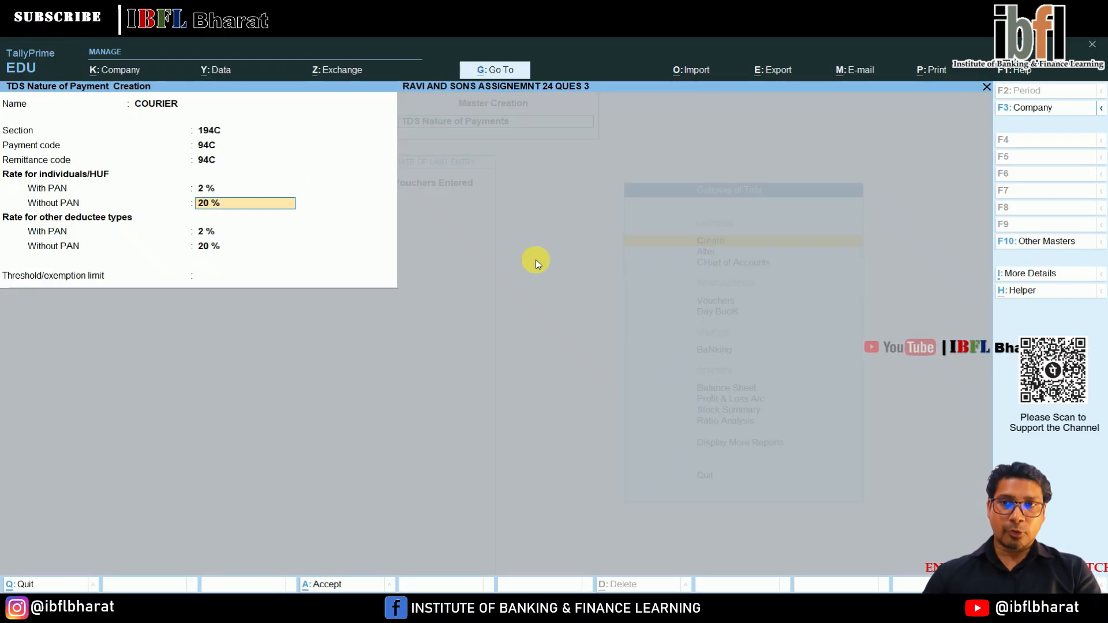
{"action": "key", "text": "Return"}
{"action": "key", "text": "Return"}
{"action": "key", "text": "Return"}
{"action": "key", "text": "Return"}
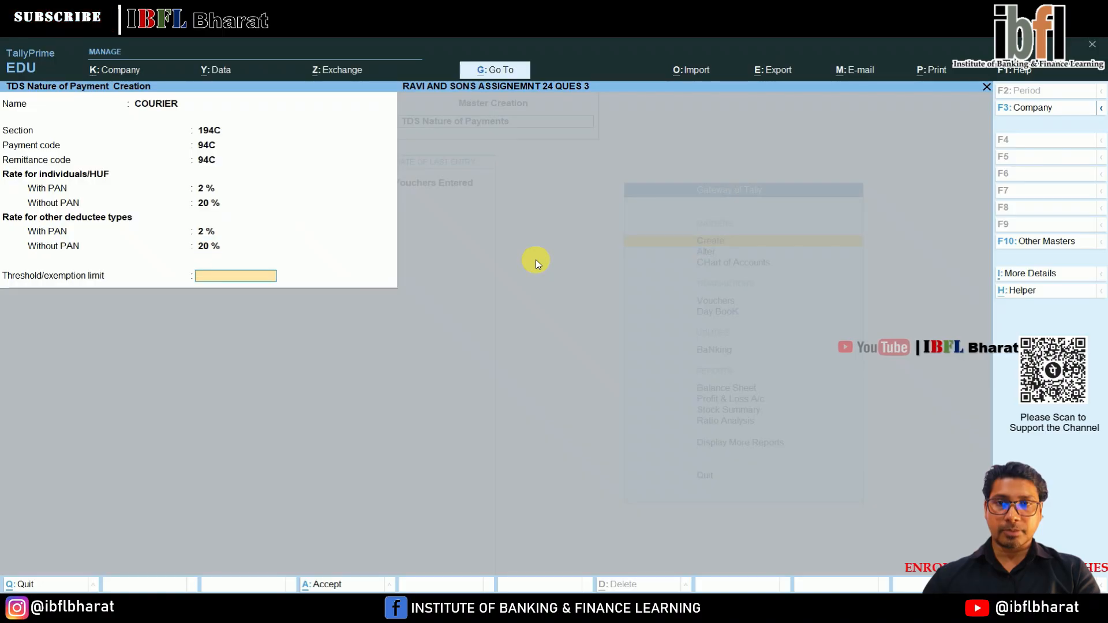
{"action": "key", "text": "Return"}
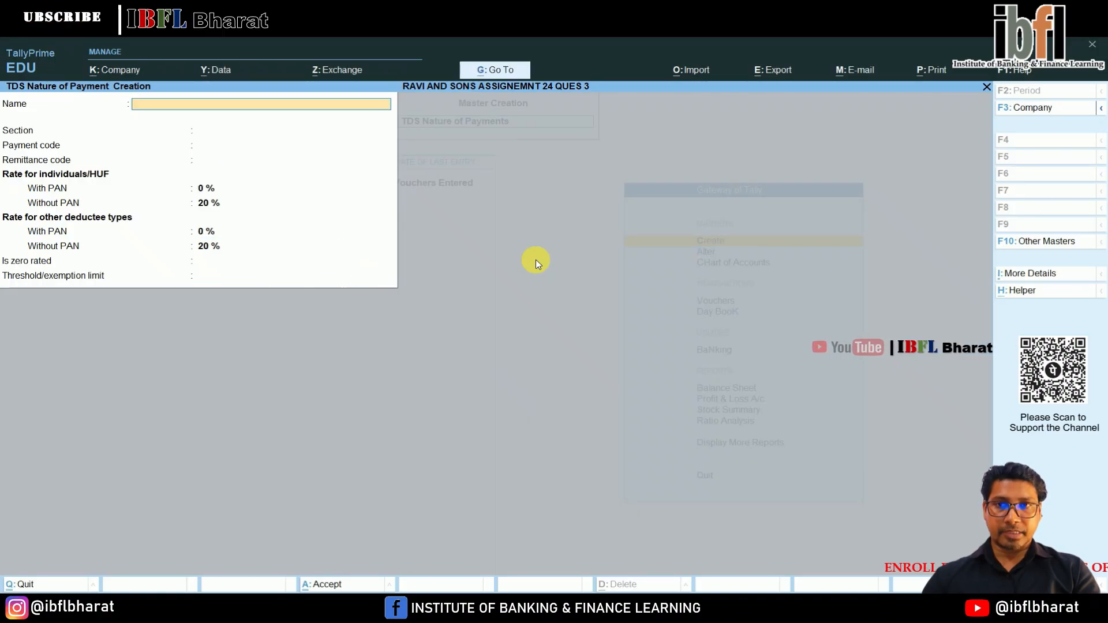
Enter another TDS nature of payment named COMMISSION with section 194H and both payment code and remittance code 94H.
{"action": "type", "text": "C"}
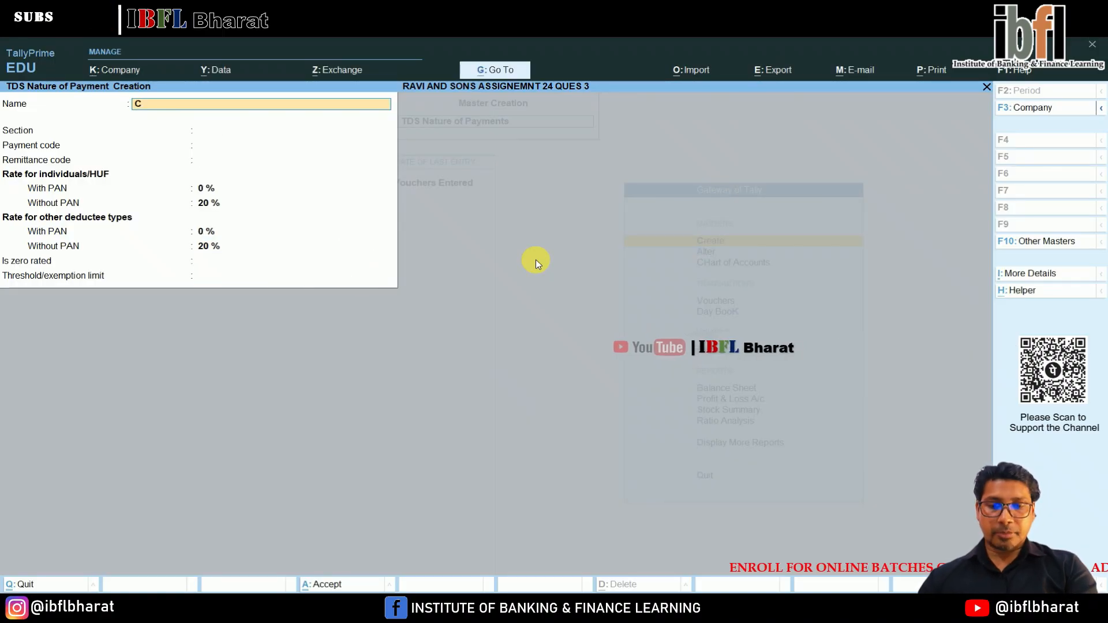
{"action": "type", "text": "OMMISSION"}
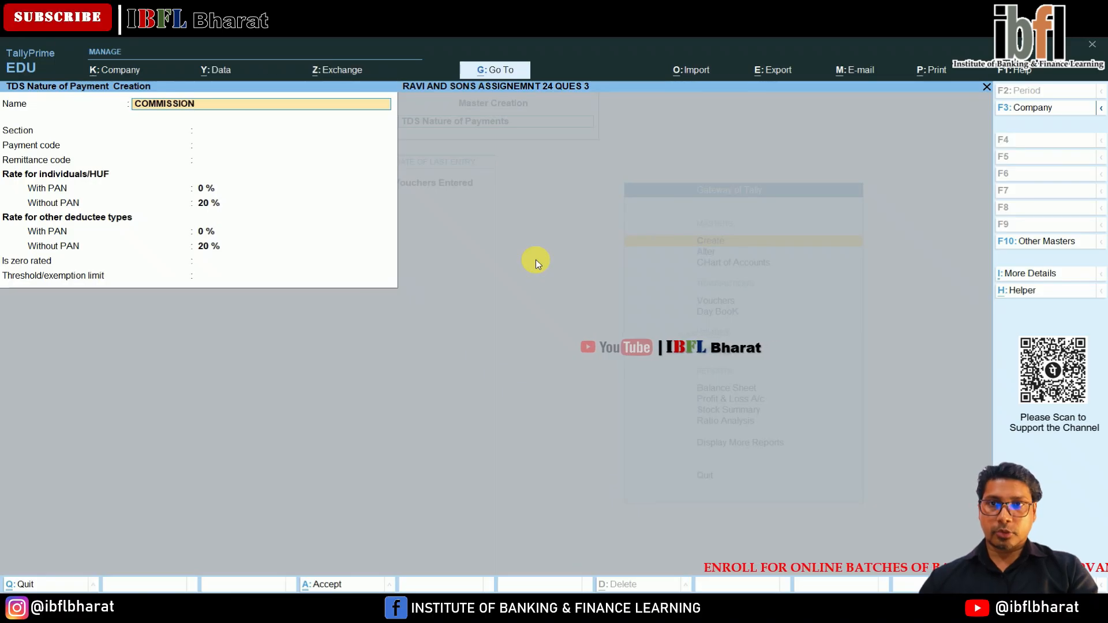
{"action": "key", "text": "Return"}
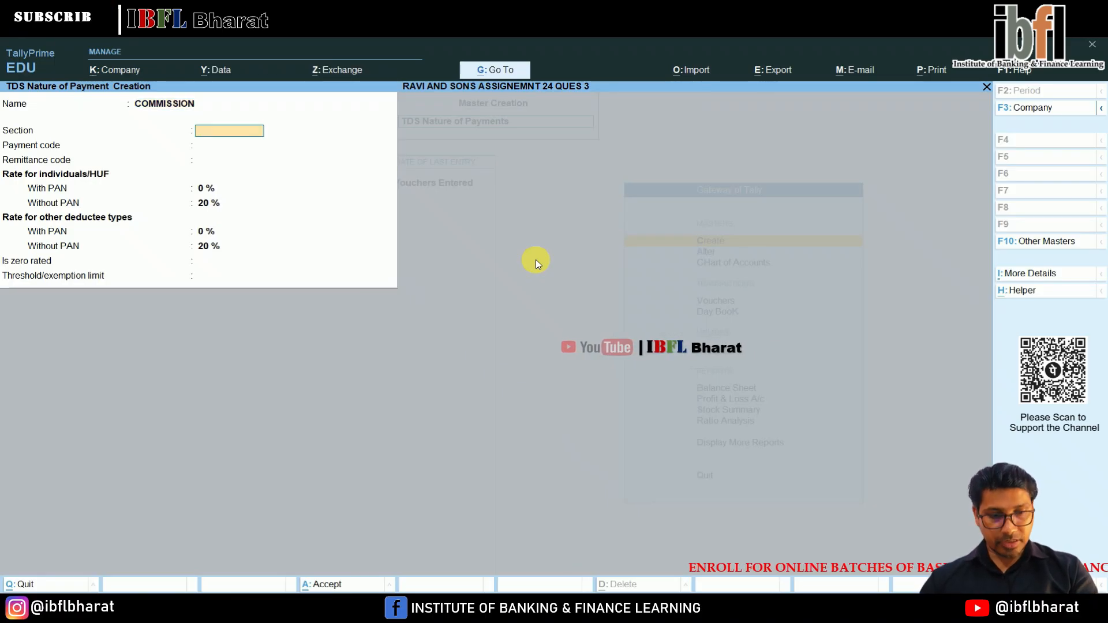
{"action": "type", "text": "194H"}
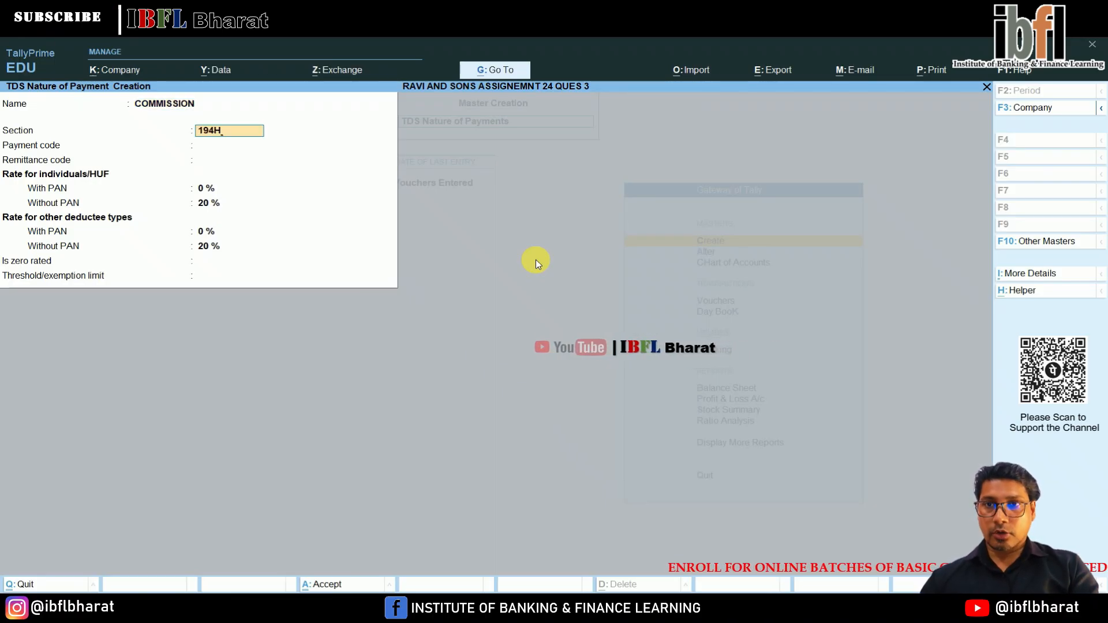
{"action": "key", "text": "Return"}
{"action": "type", "text": "94H"}
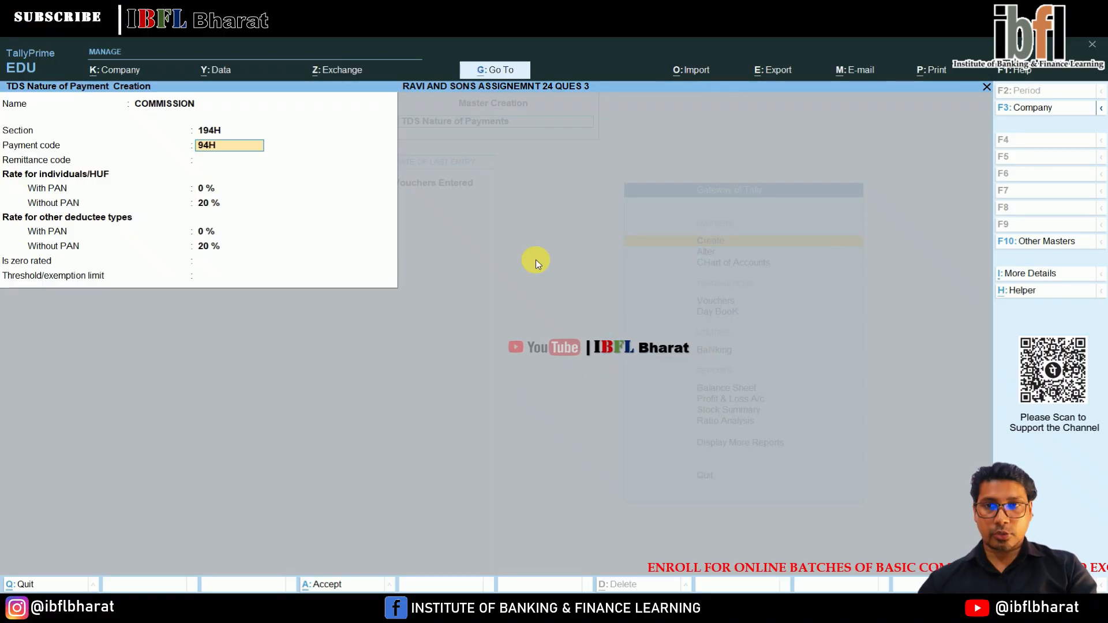
{"action": "key", "text": "Return"}
{"action": "type", "text": "94H"}
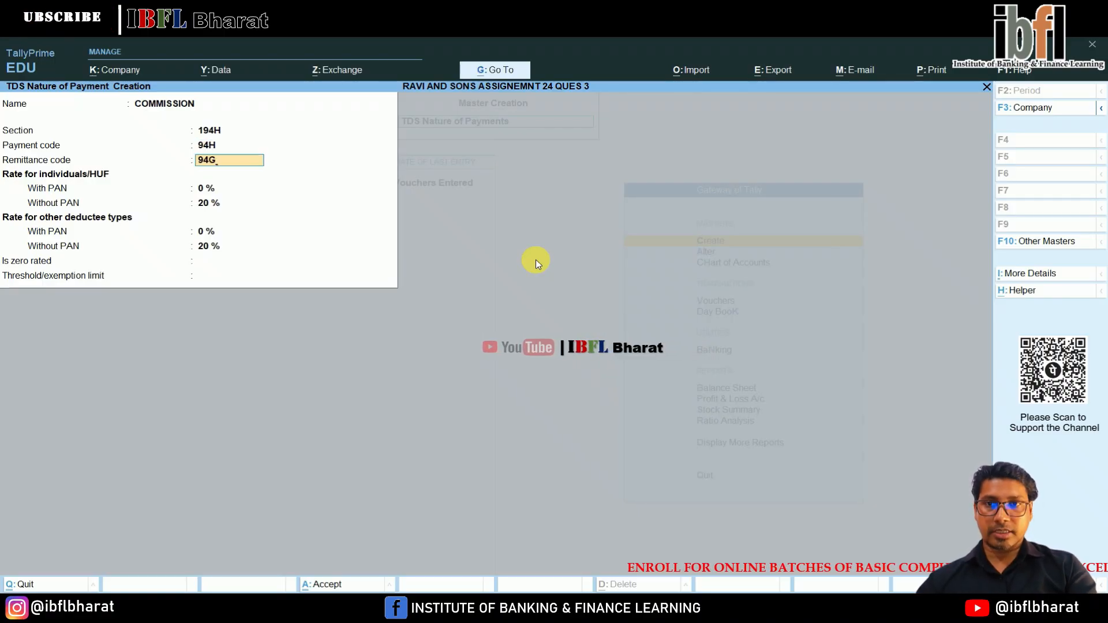
Set the with-PAN rates of the COMMISSION payment to 2 % for all deductee types and save it without a threshold limit.
{"action": "key", "text": "Return"}
{"action": "type", "text": "2"}
{"action": "key", "text": "Return"}
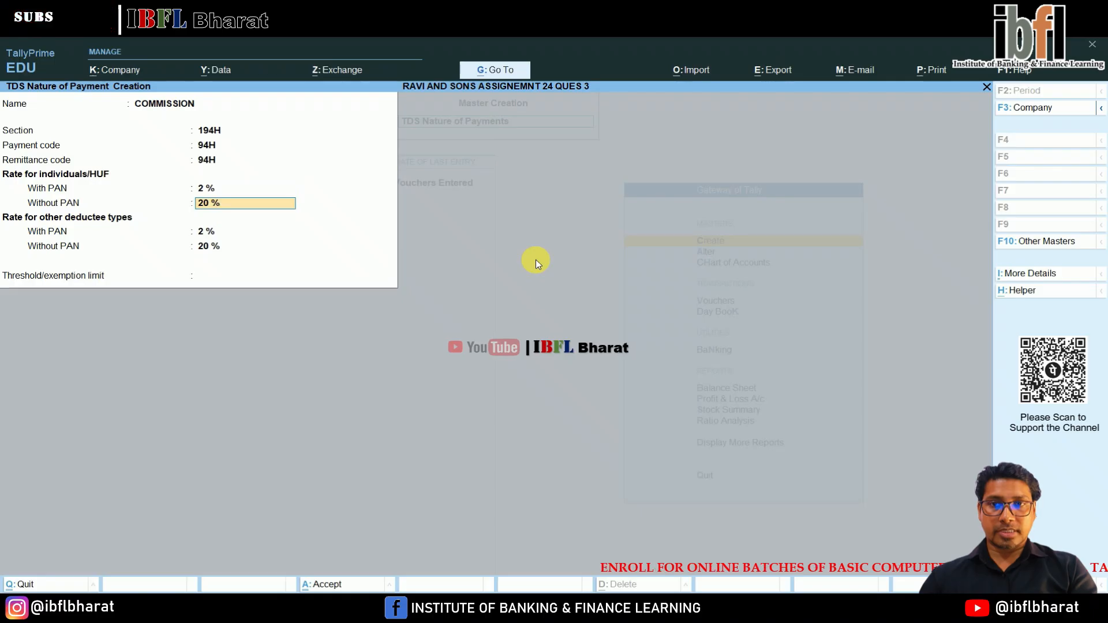
{"action": "key", "text": "Return"}
{"action": "type", "text": "2"}
{"action": "key", "text": "Return"}
{"action": "key", "text": "Return"}
{"action": "key", "text": "Return"}
{"action": "key", "text": "Return"}
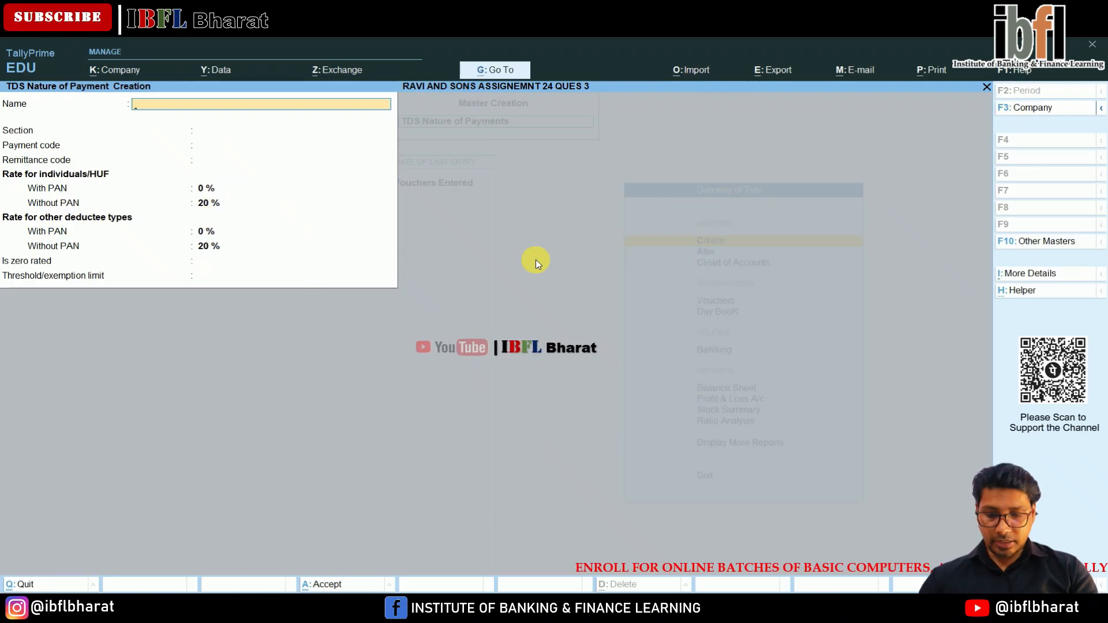
Start a TDS nature of payment named INTEREST with section 194A and both payment code and remittance code 94A.
{"action": "type", "text": "INTEREST"}
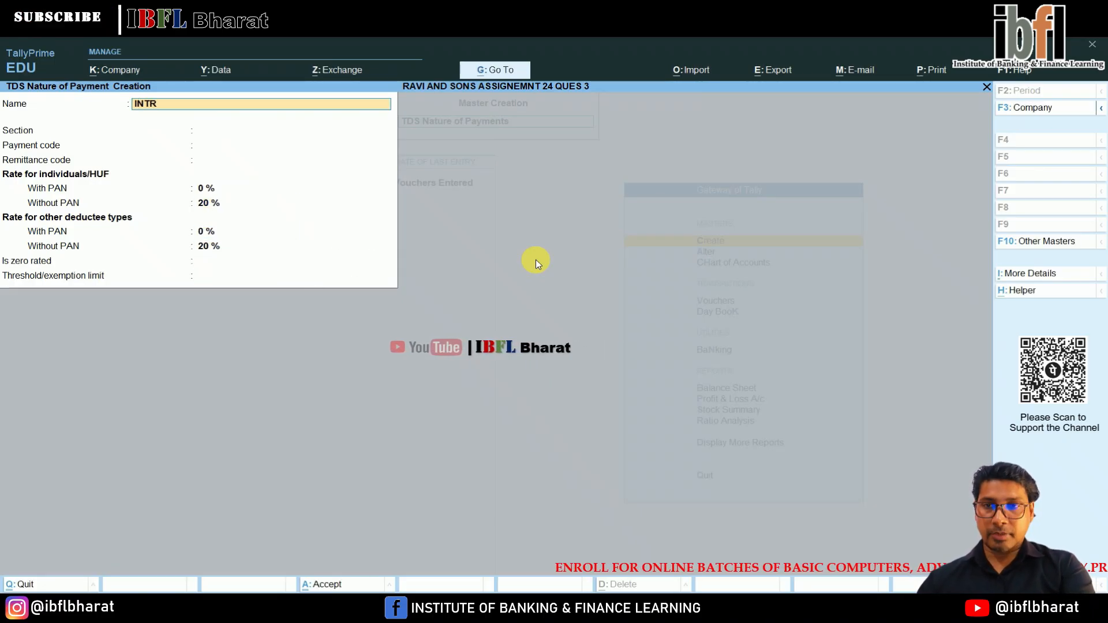
{"action": "key", "text": "Return"}
{"action": "key", "text": "Up"}
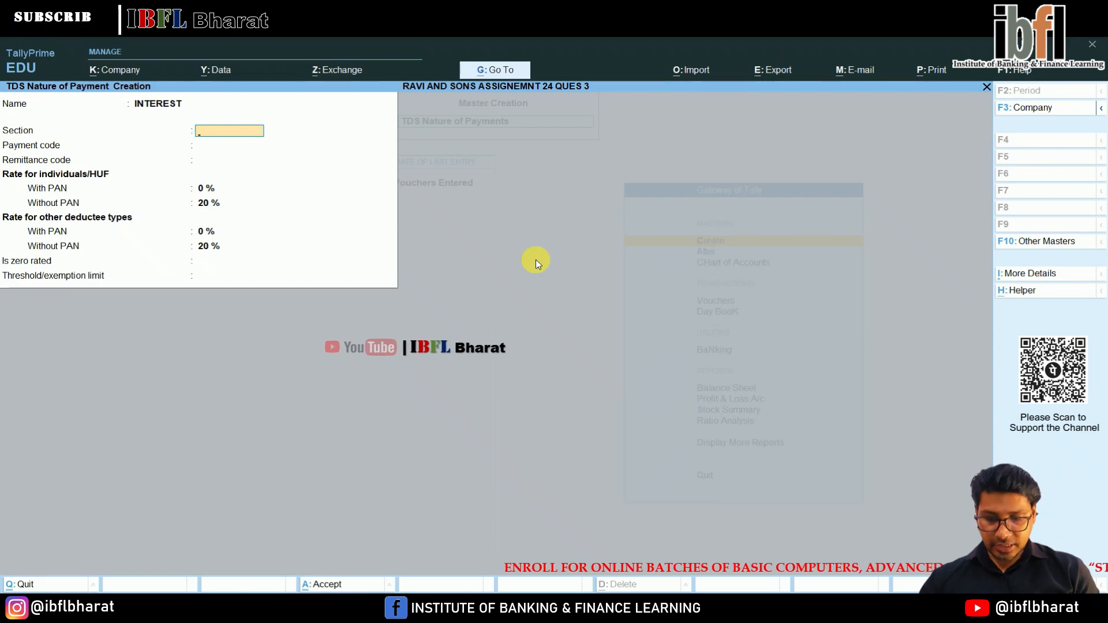
{"action": "type", "text": "194A"}
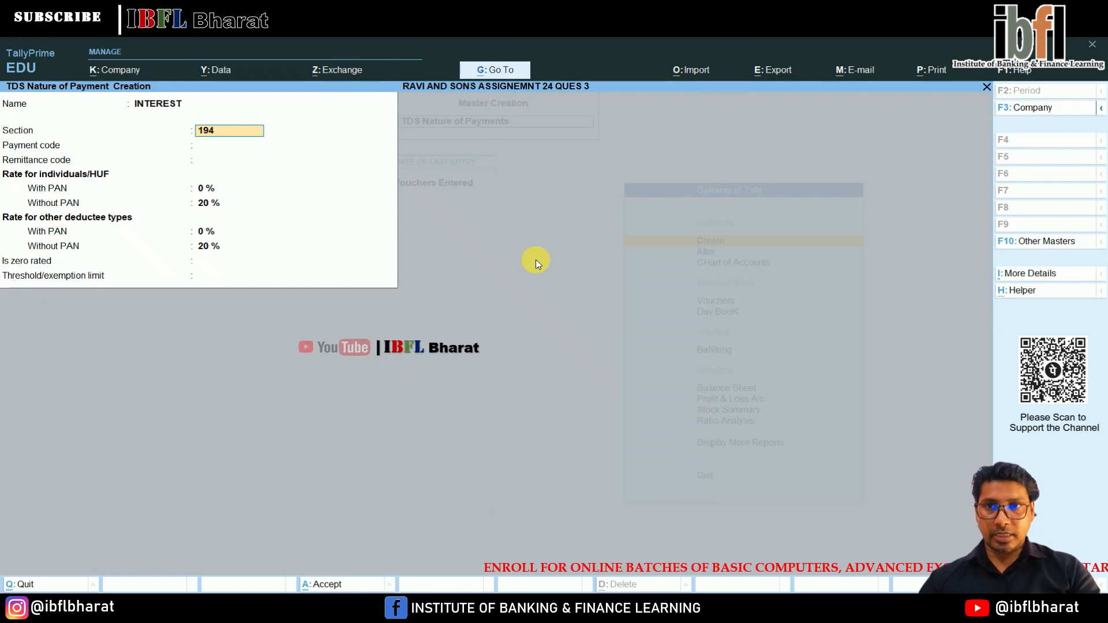
{"action": "key", "text": "Return"}
{"action": "type", "text": "94A"}
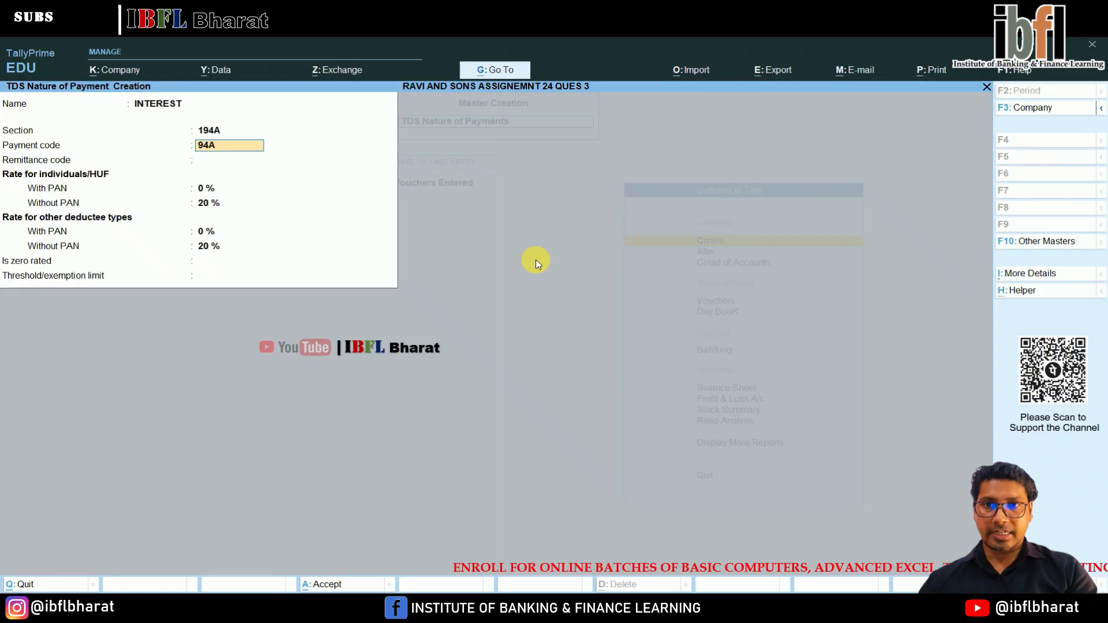
{"action": "key", "text": "Return"}
{"action": "type", "text": "94A"}
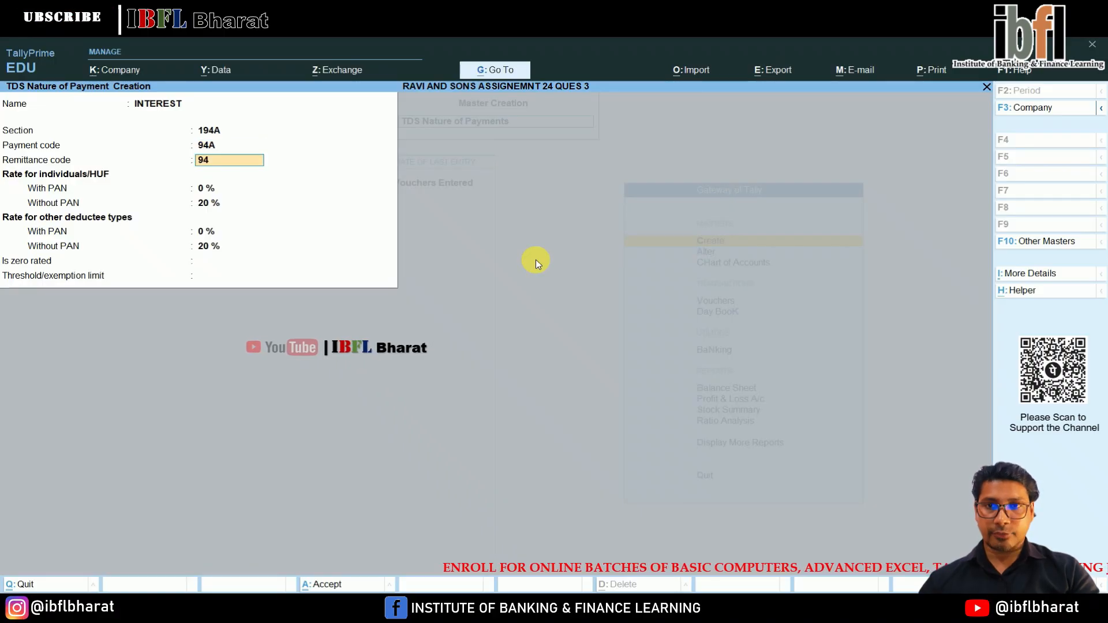
{"action": "key", "text": "Return"}
Set the with-PAN rates of the INTEREST payment to 10 % for all deductee types and save it without a threshold limit.
{"action": "type", "text": "10"}
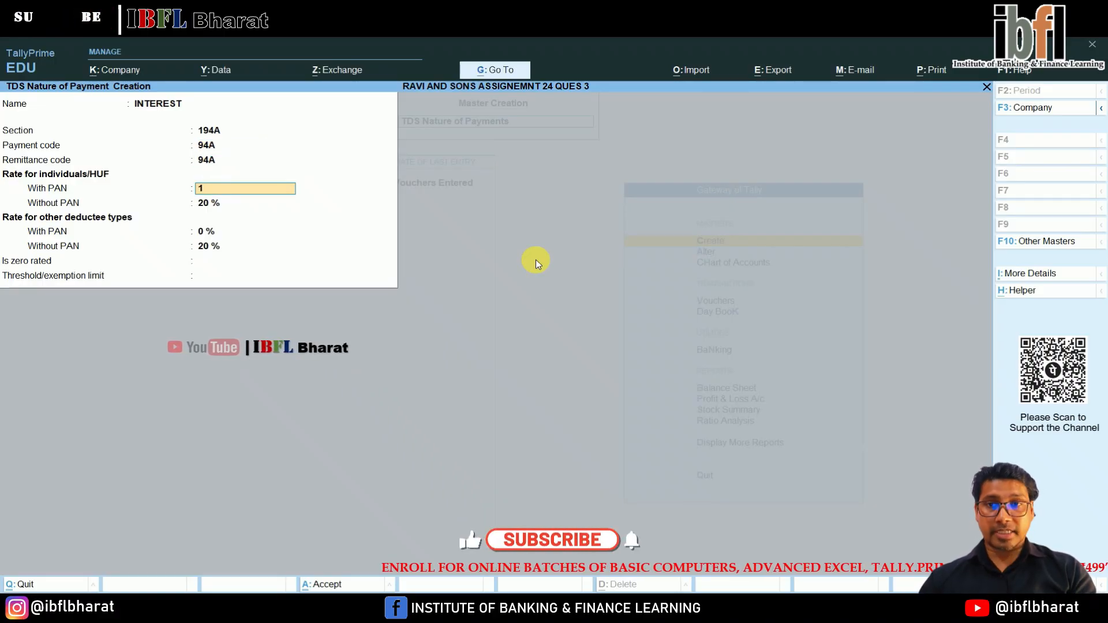
{"action": "key", "text": "Return"}
{"action": "key", "text": "Return"}
{"action": "key", "text": "Return"}
{"action": "key", "text": "Return"}
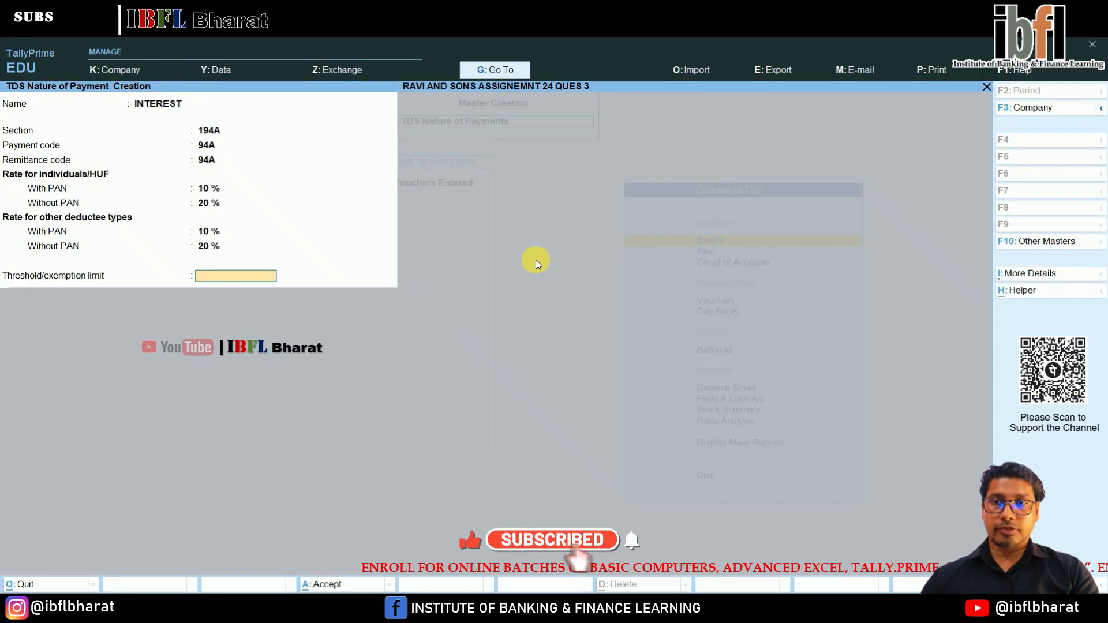
{"action": "key", "text": "Return"}
{"action": "key", "text": "Return"}
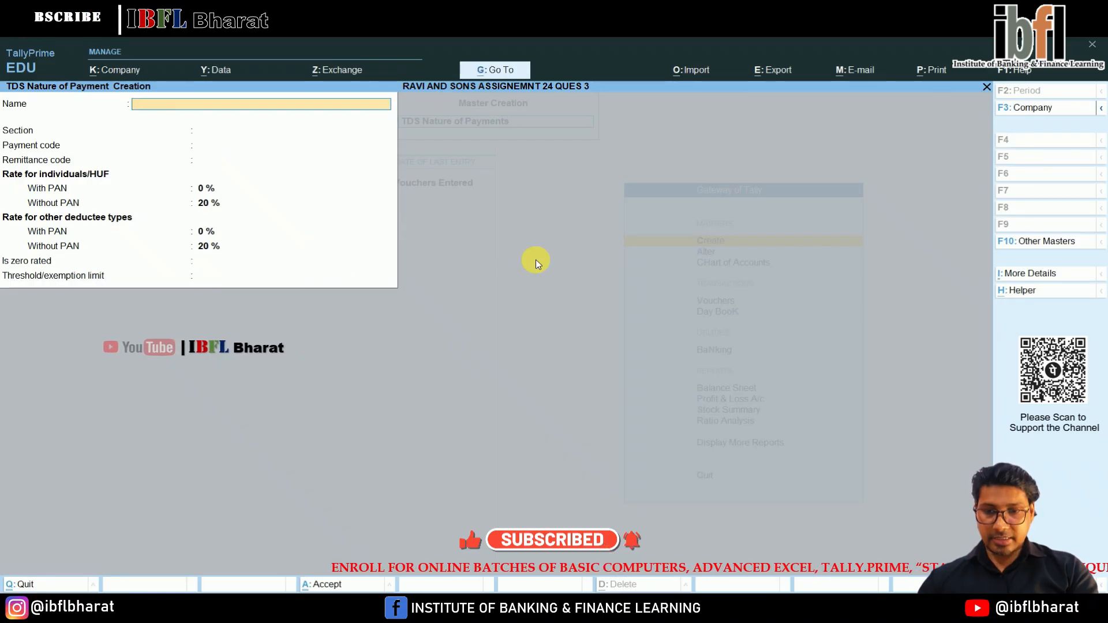
Enter a TDS nature of payment named RENT OF MACHINERY with section 194I and both payment code and remittance code 94I.
{"action": "type", "text": "RENT OF MACHINERY"}
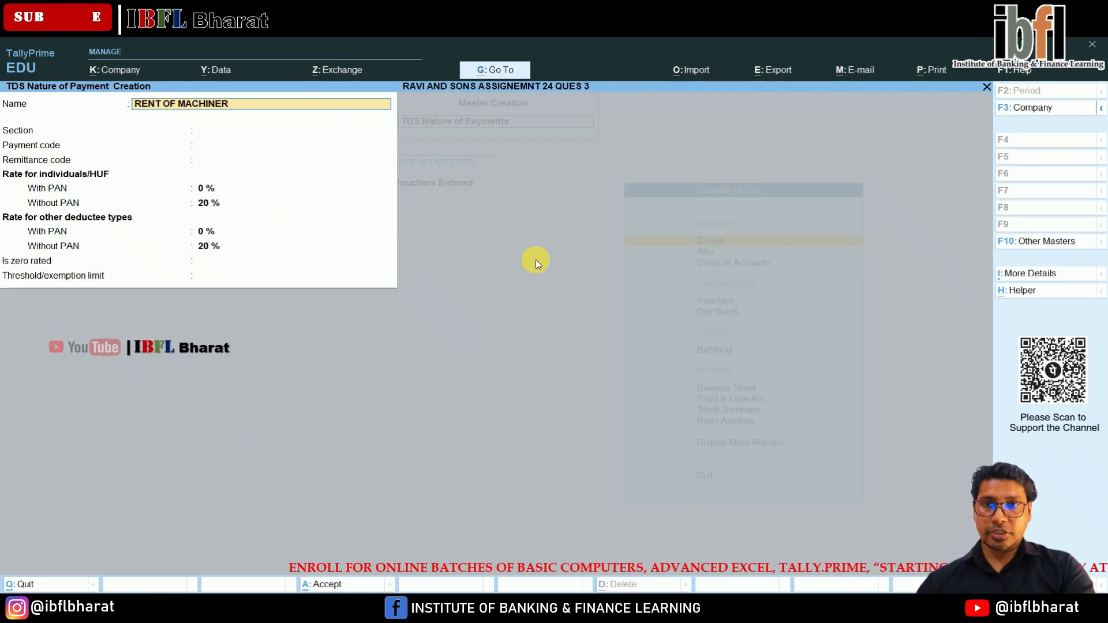
{"action": "key", "text": "Return"}
{"action": "type", "text": "194I"}
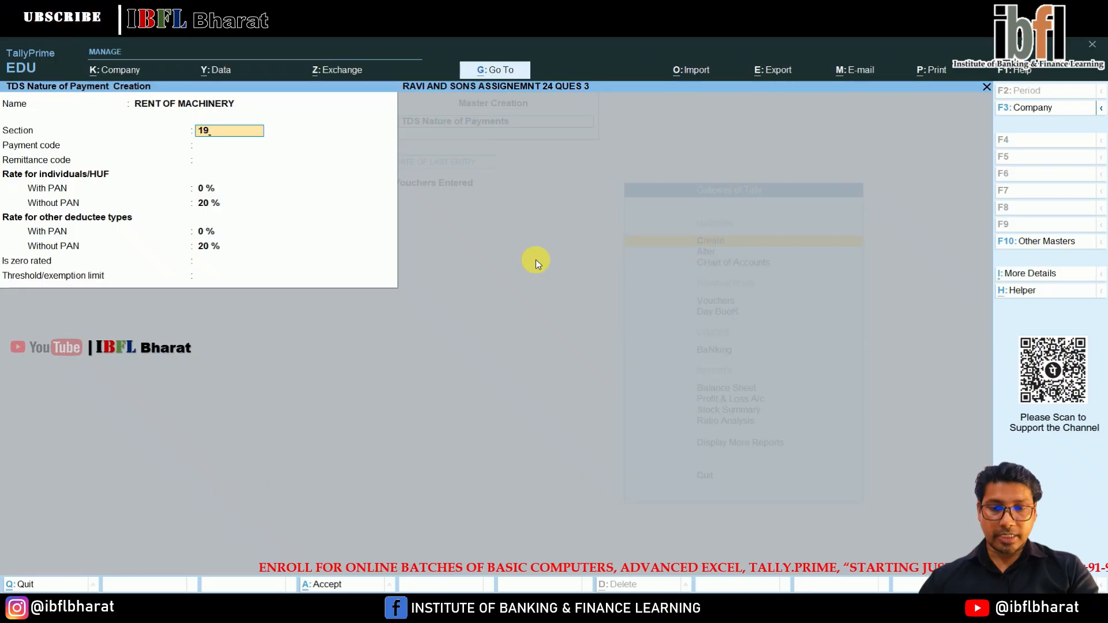
{"action": "key", "text": "Return"}
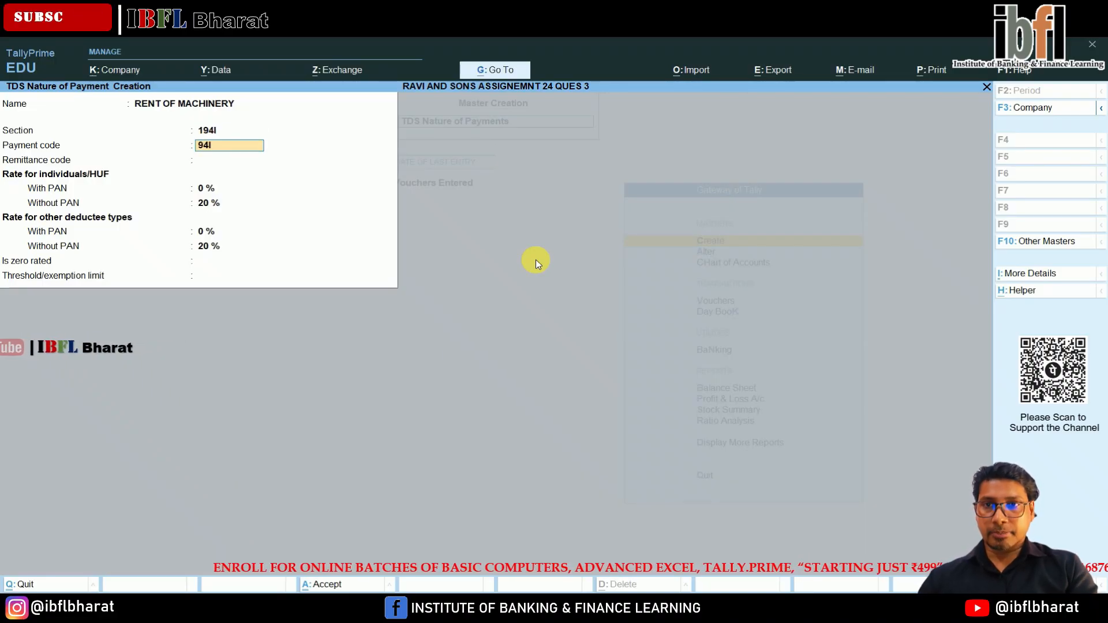
{"action": "type", "text": "94I"}
{"action": "key", "text": "Return"}
{"action": "type", "text": "94I"}
{"action": "key", "text": "Return"}
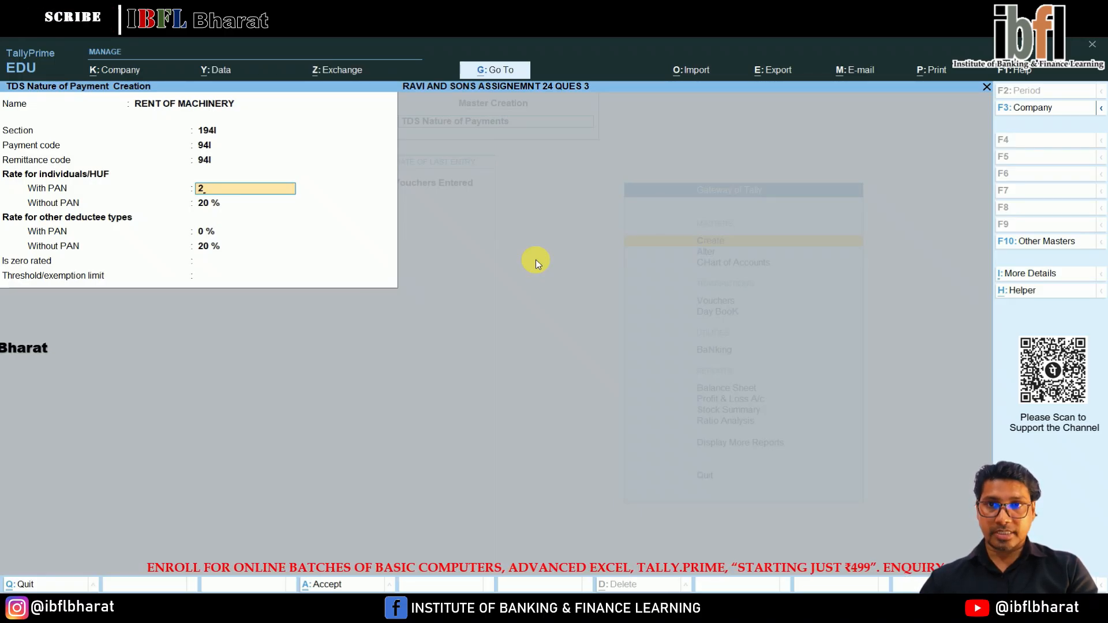
Set the with-PAN rate of the RENT OF MACHINERY payment to 2 % and save the master.
{"action": "type", "text": "2"}
{"action": "key", "text": "Return"}
{"action": "key", "text": "Return"}
{"action": "key", "text": "Return"}
{"action": "key", "text": "Return"}
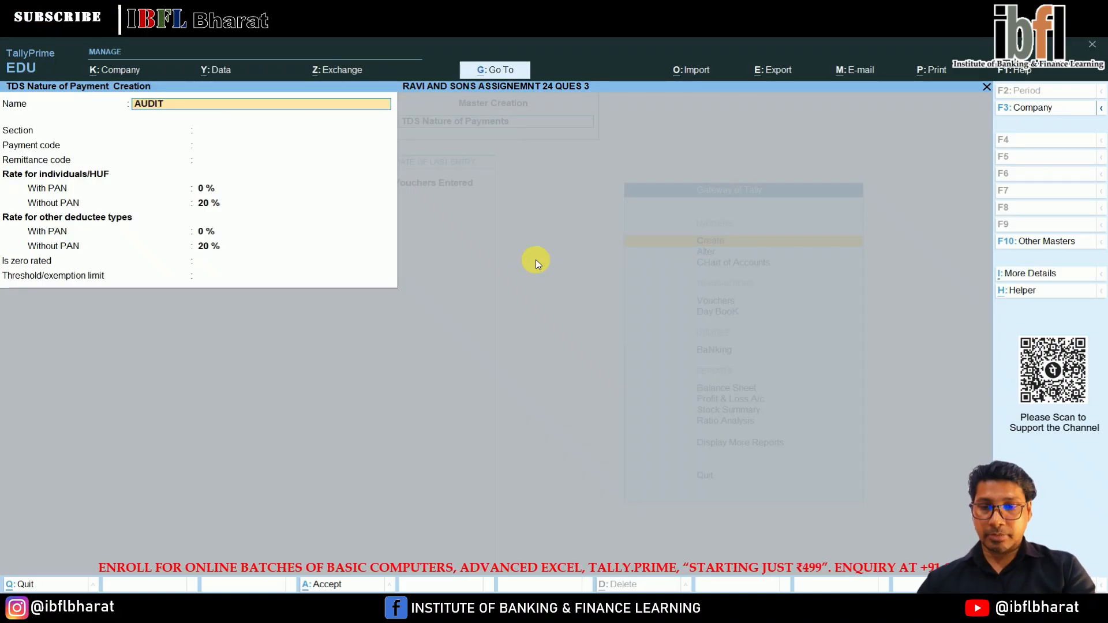
Enter a TDS nature of payment named AUDIT FEES with section 194J and both payment code and remittance code 94J.
{"action": "type", "text": "AUDIT FEES"}
{"action": "key", "text": "Return"}
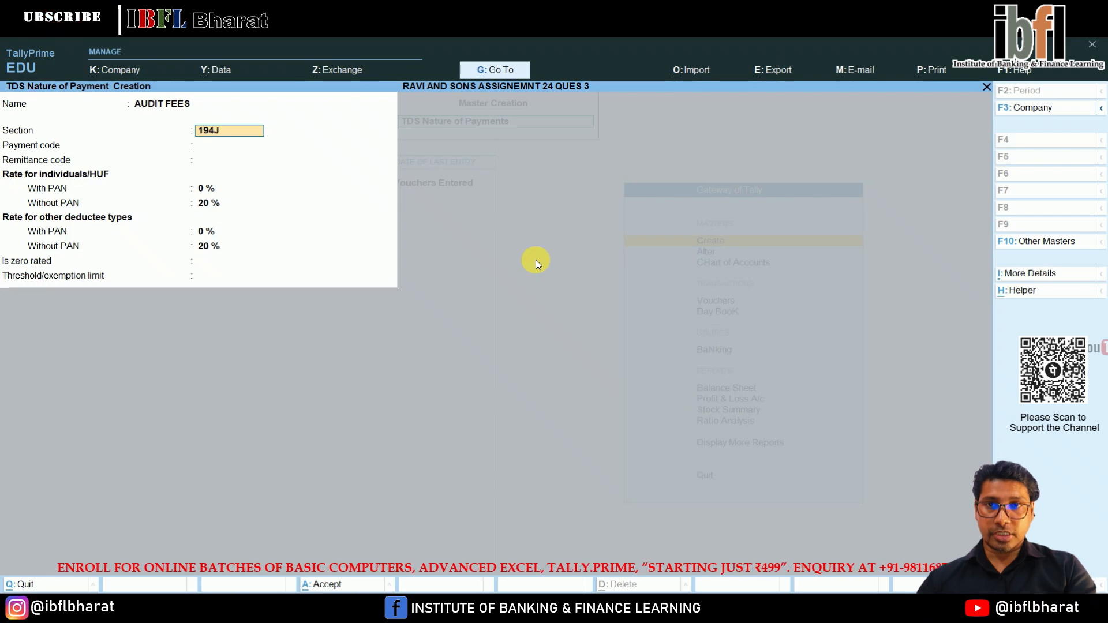
{"action": "key", "text": "Return"}
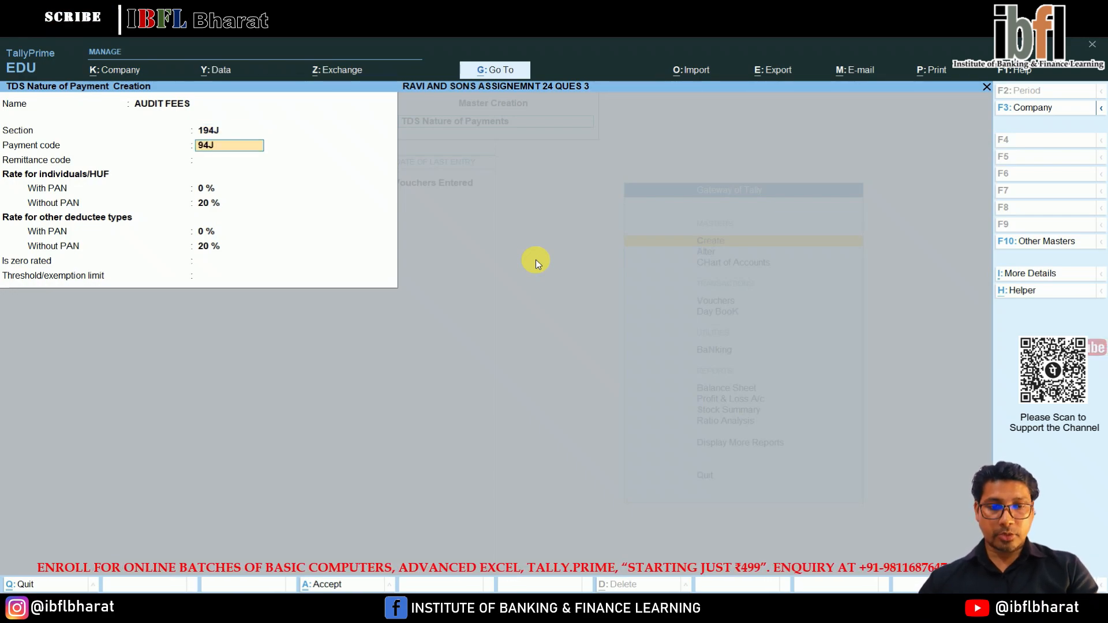
{"action": "key", "text": "Return"}
{"action": "key", "text": "Return"}
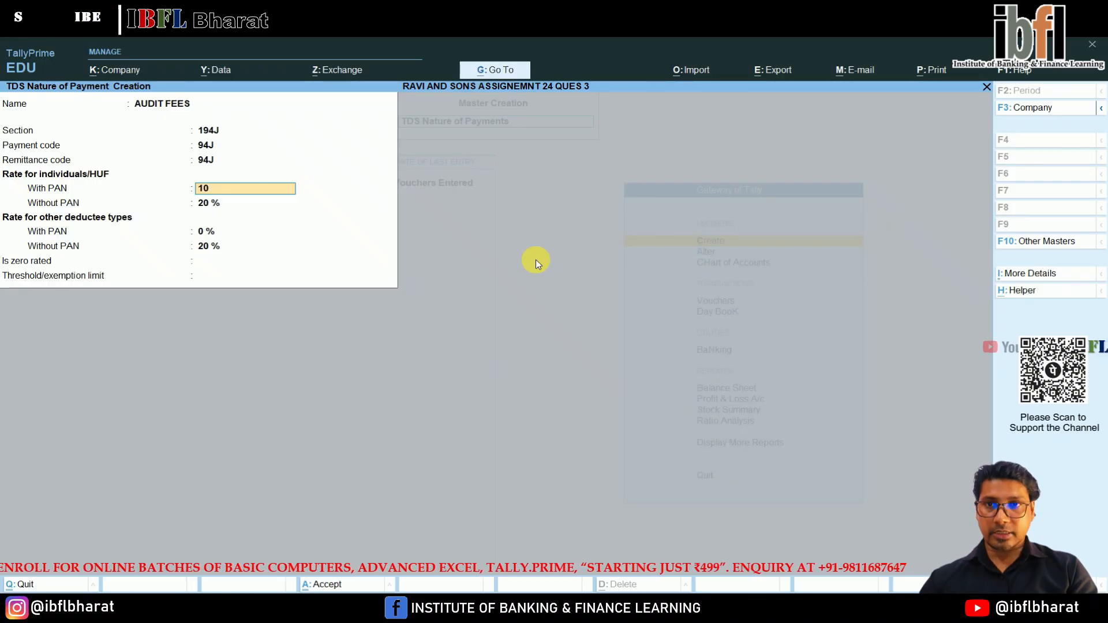
Set the with-PAN rates of the AUDIT FEES payment to 10 % for all deductee types and save it without a threshold limit.
{"action": "type", "text": "10"}
{"action": "key", "text": "Return"}
{"action": "key", "text": "Return"}
{"action": "key", "text": "Return"}
{"action": "key", "text": "Return"}
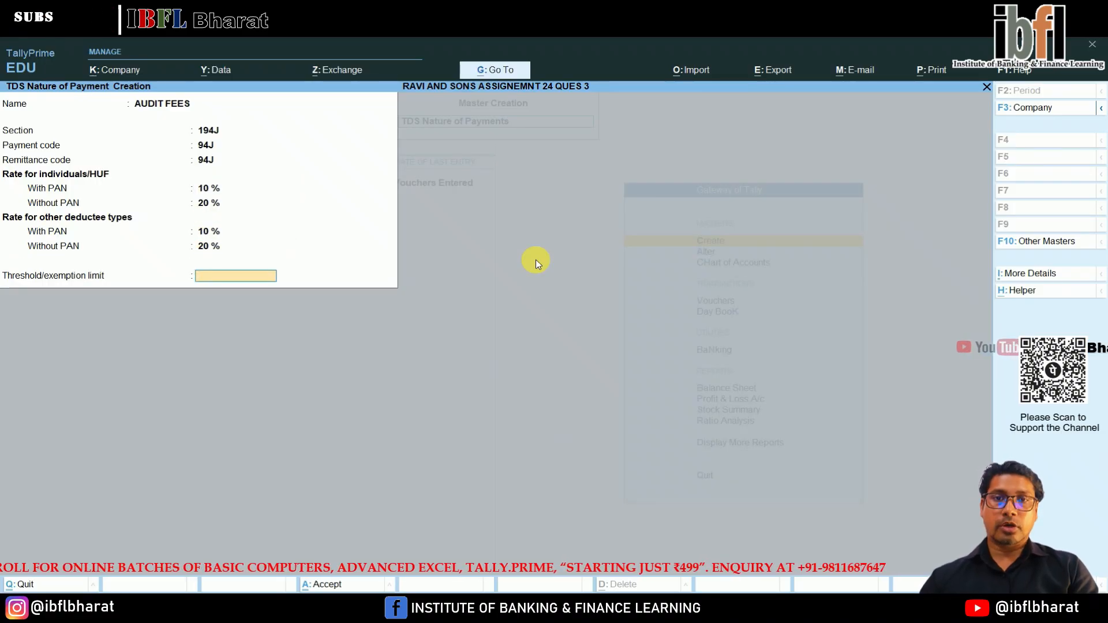
{"action": "key", "text": "Return"}
{"action": "key", "text": "Return"}
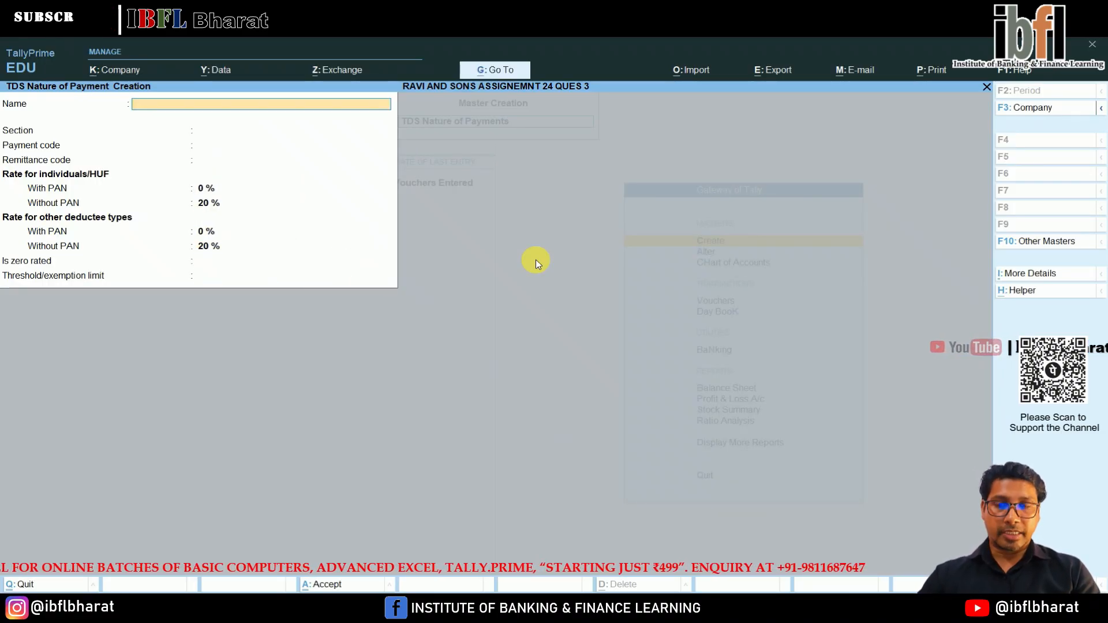
Leave the TDS nature of payment creation and start a new ledger named BANK under the Bank Accounts group.
{"action": "key", "text": "Escape"}
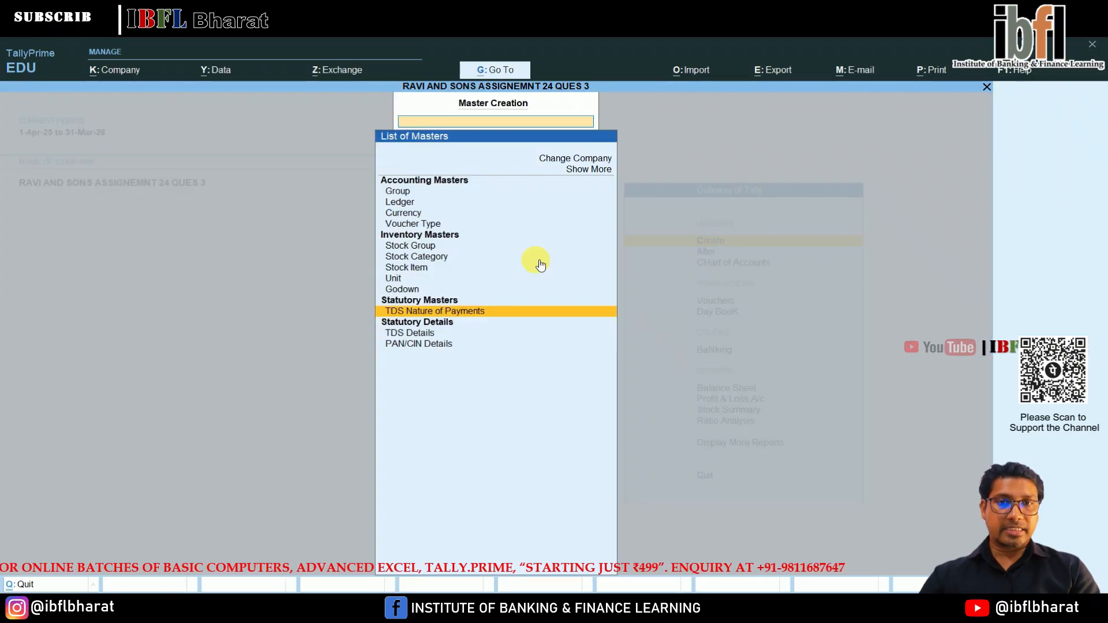
{"action": "key", "text": "Up"}
{"action": "key", "text": "Up"}
{"action": "key", "text": "Up"}
{"action": "key", "text": "Up"}
{"action": "key", "text": "Up"}
{"action": "key", "text": "Up"}
{"action": "key", "text": "Up"}
{"action": "key", "text": "Up"}
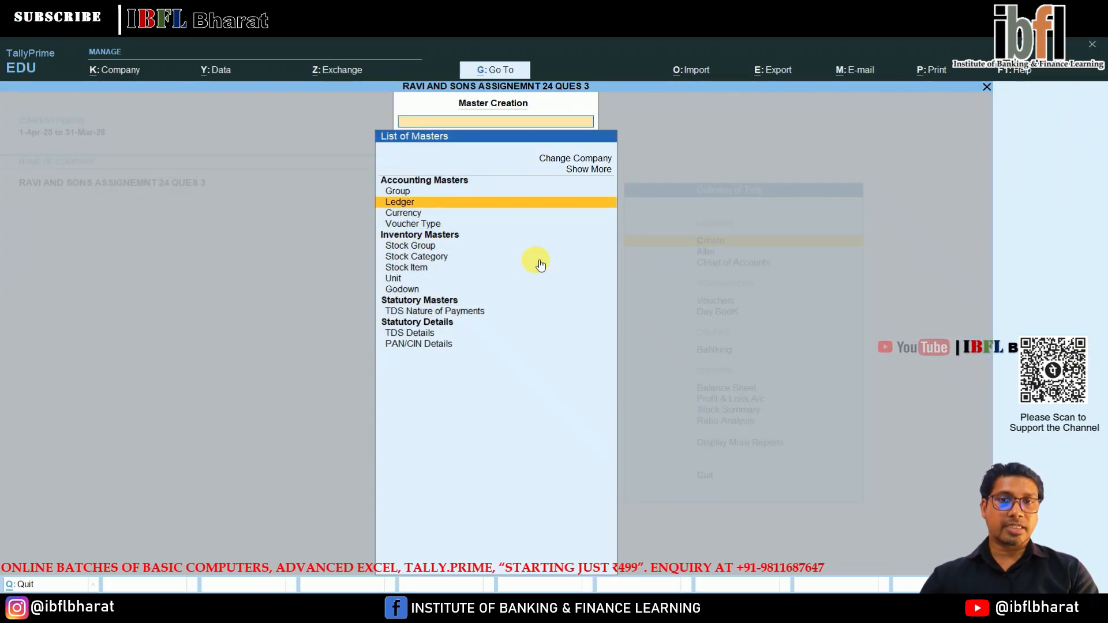
{"action": "key", "text": "Return"}
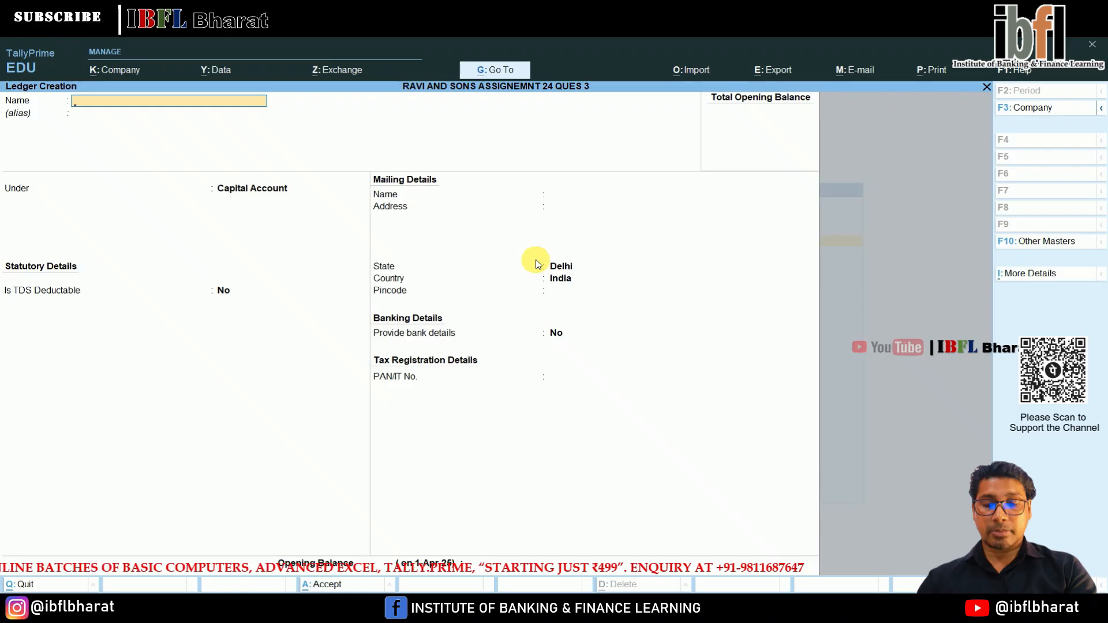
{"action": "type", "text": "BANK"}
{"action": "key", "text": "Return"}
{"action": "type", "text": "BA"}
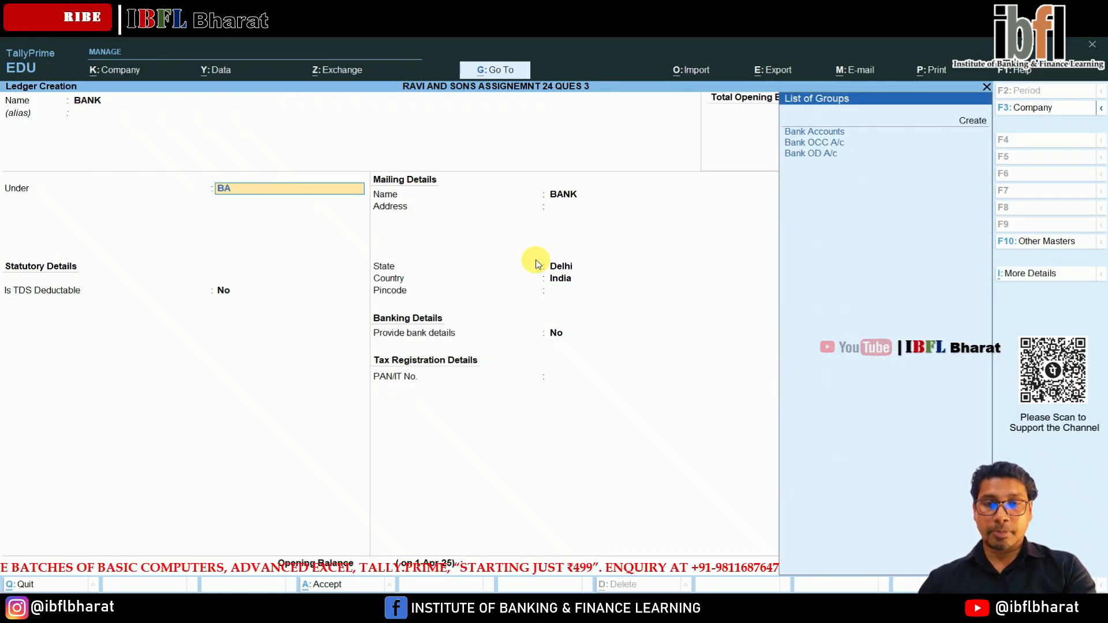
{"action": "key", "text": "Return"}
{"action": "key", "text": "Return"}
{"action": "key", "text": "Return"}
{"action": "key", "text": "Return"}
{"action": "key", "text": "Return"}
{"action": "key", "text": "Return"}
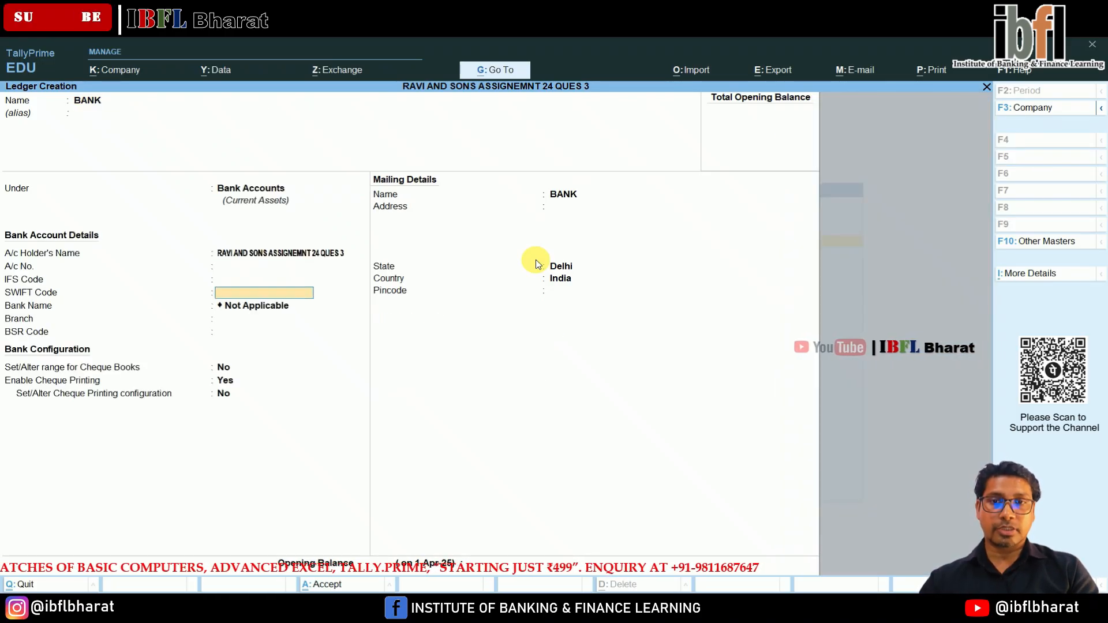
Save the BANK ledger with the default bank configuration, leaving the account number, IFS code and SWIFT code blank.
{"action": "key", "text": "Return"}
{"action": "key", "text": "Return"}
{"action": "key", "text": "Return"}
{"action": "key", "text": "Return"}
{"action": "key", "text": "Return"}
{"action": "key", "text": "Return"}
{"action": "key", "text": "Return"}
{"action": "key", "text": "Return"}
{"action": "key", "text": "Return"}
{"action": "key", "text": "Return"}
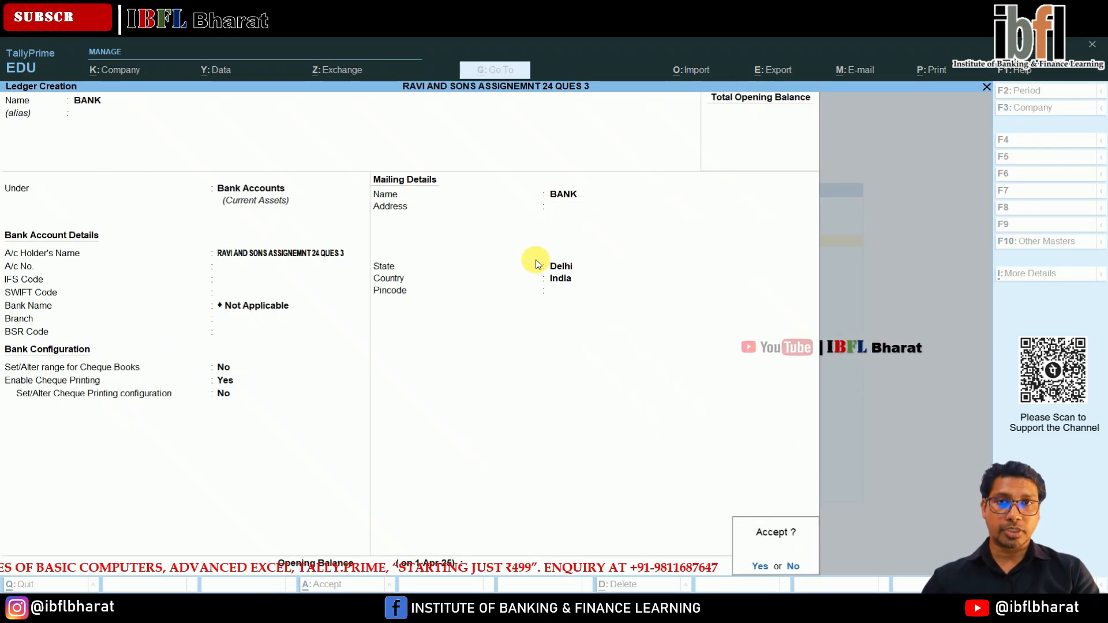
{"action": "key", "text": "Return"}
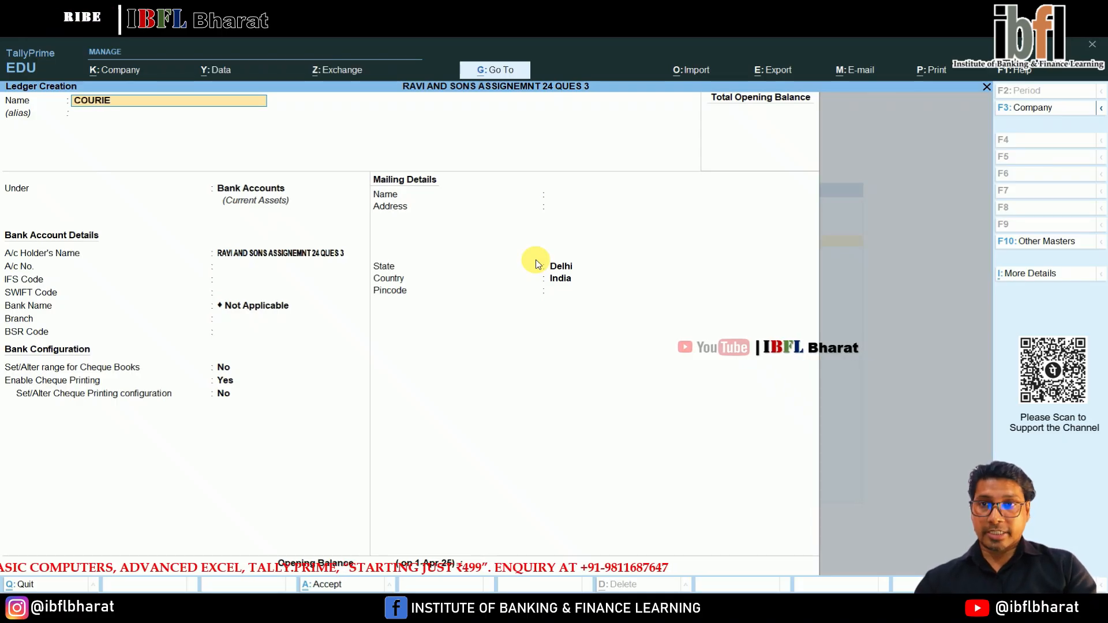
Start a new ledger named COURIER EXP under the Indirect Expenses group.
{"action": "type", "text": "COURIER EXP"}
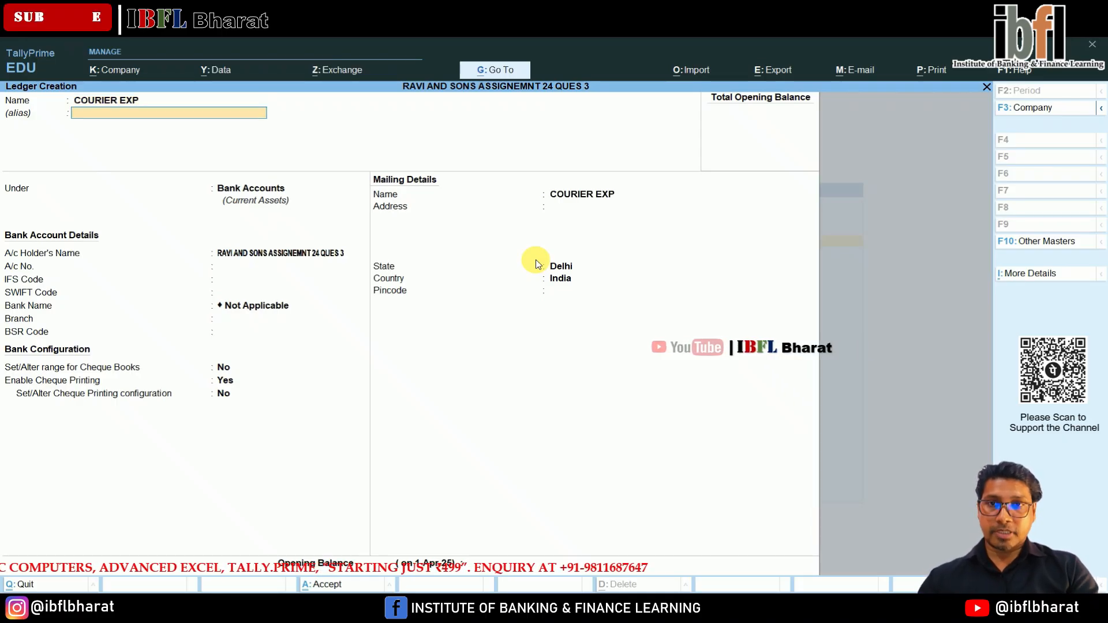
{"action": "key", "text": "Return"}
{"action": "type", "text": "IND"}
{"action": "key", "text": "Return"}
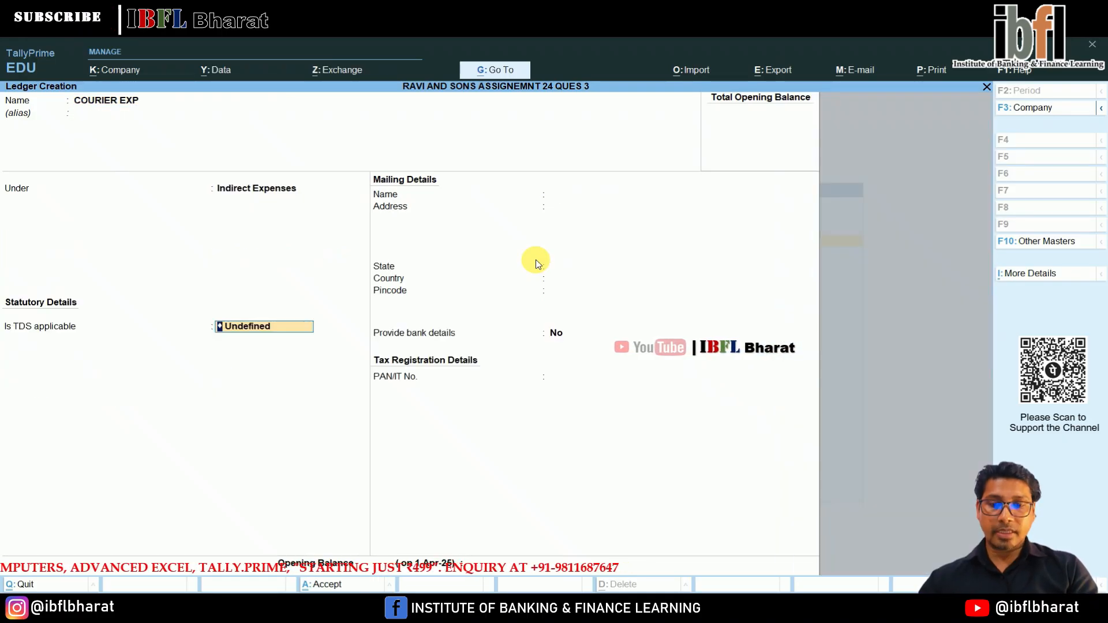
Make TDS applicable on the COURIER EXP ledger with COURIER as nature of payment, and save it without an opening balance.
{"action": "key", "text": "Up"}
{"action": "key", "text": "Up"}
{"action": "key", "text": "Return"}
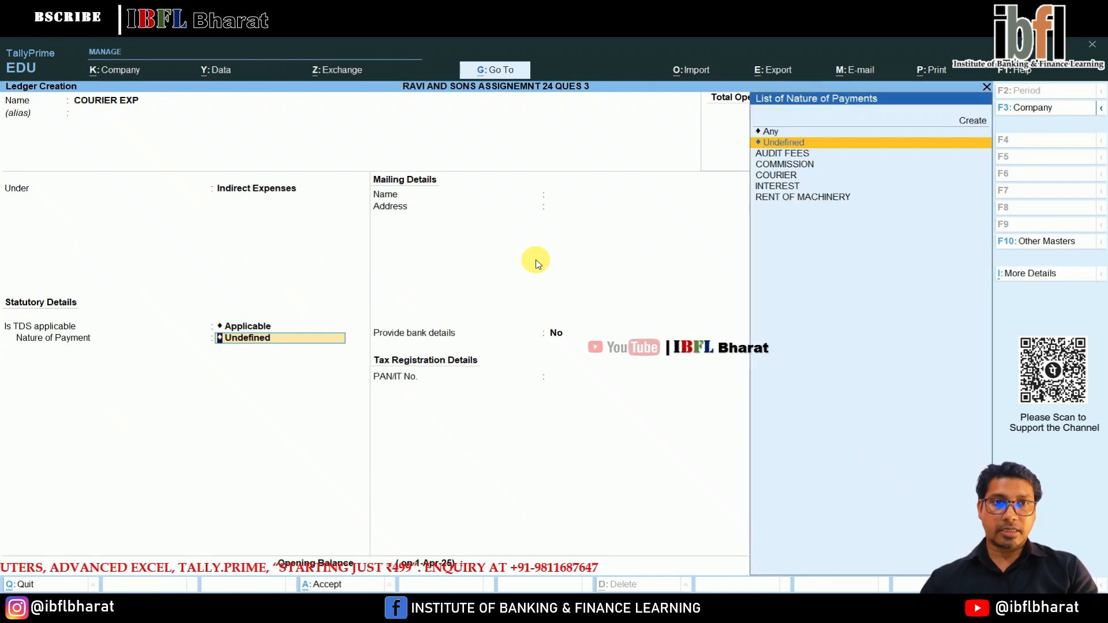
{"action": "key", "text": "Down"}
{"action": "key", "text": "Down"}
{"action": "key", "text": "Down"}
{"action": "key", "text": "Return"}
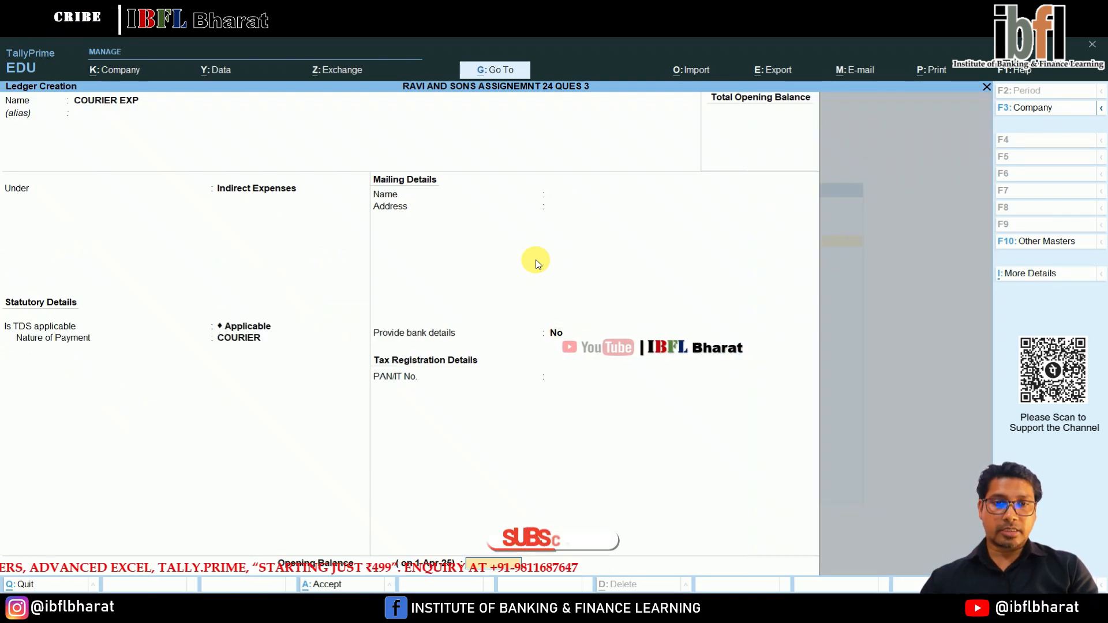
{"action": "key", "text": "Return"}
Create a COMMISSION ledger under Indirect Expenses with TDS applicable and COMMISSION as its nature of payment.
{"action": "key", "text": "Return"}
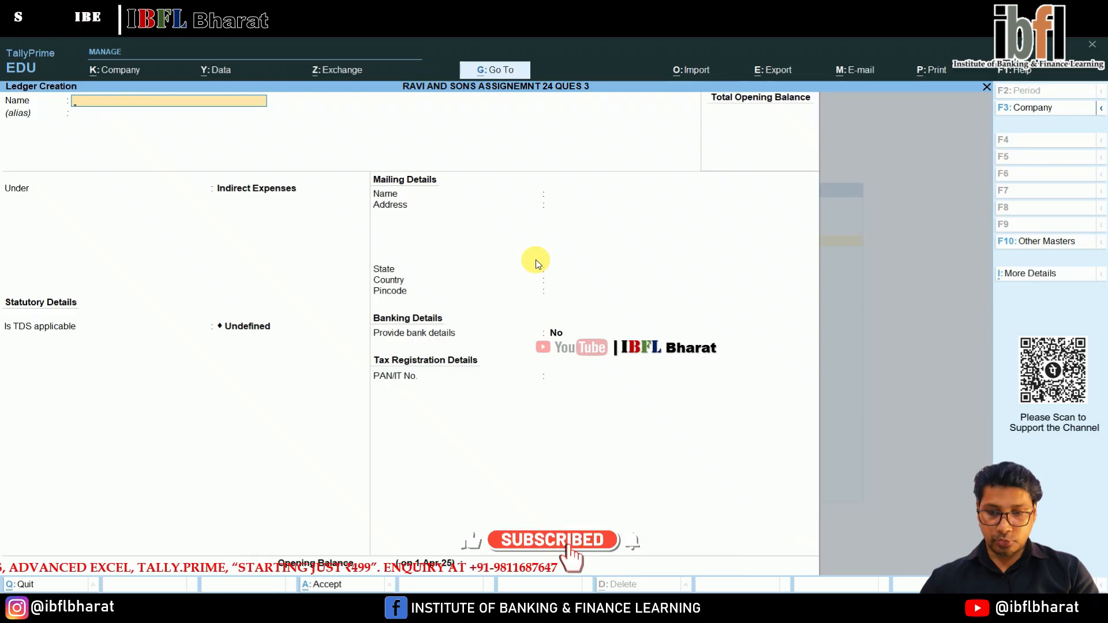
{"action": "type", "text": "COMMISSION"}
{"action": "key", "text": "Return"}
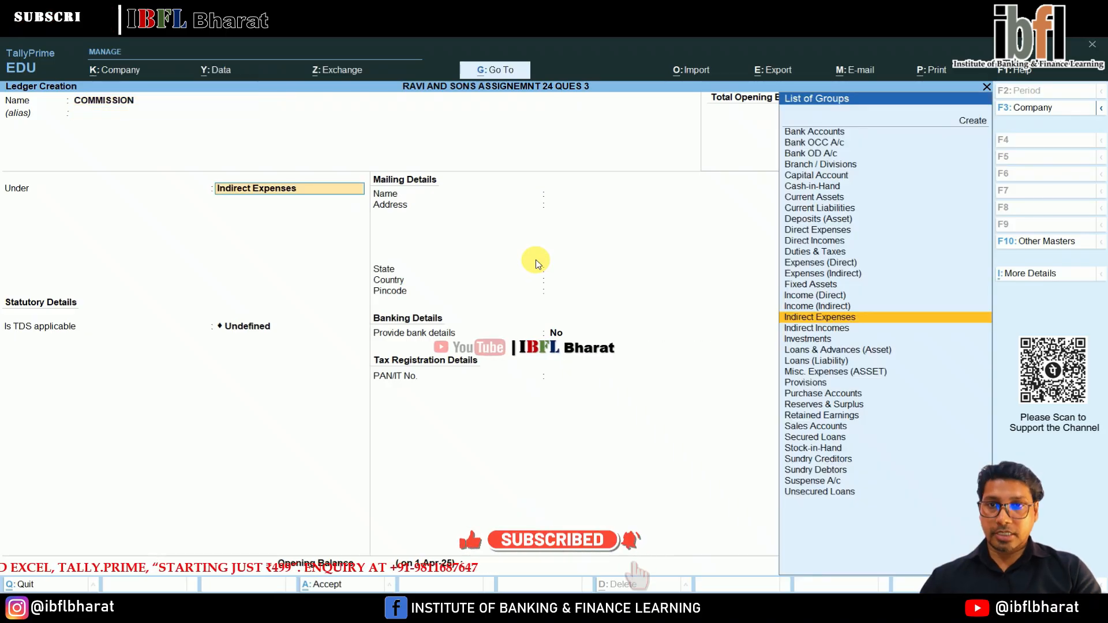
{"action": "key", "text": "Return"}
{"action": "key", "text": "Up"}
{"action": "key", "text": "Up"}
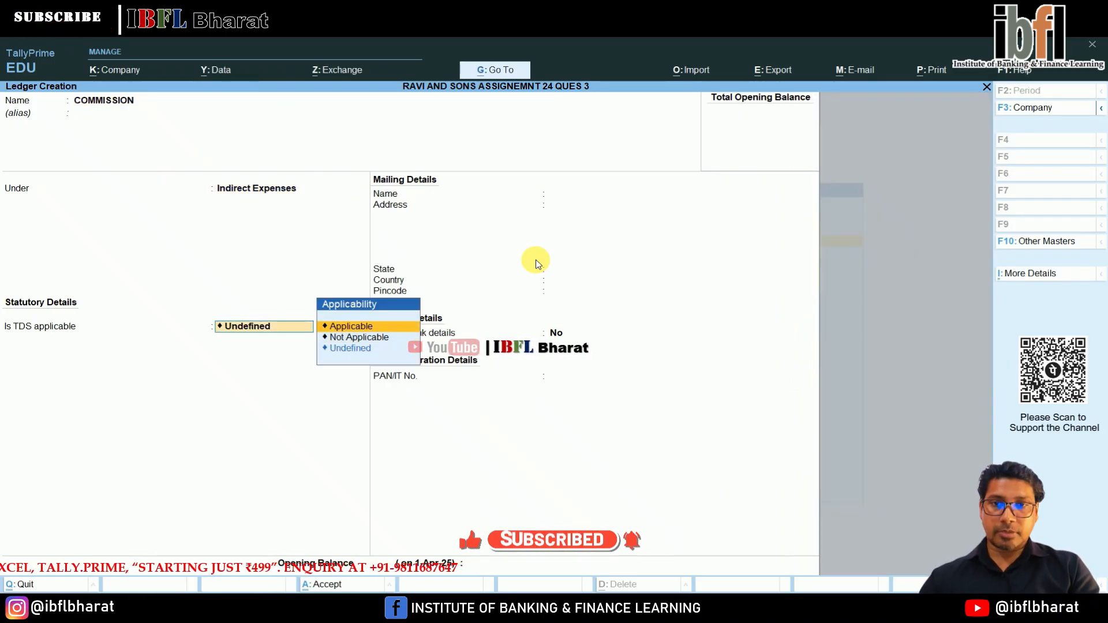
{"action": "key", "text": "Return"}
{"action": "key", "text": "Down"}
{"action": "key", "text": "Down"}
{"action": "key", "text": "Return"}
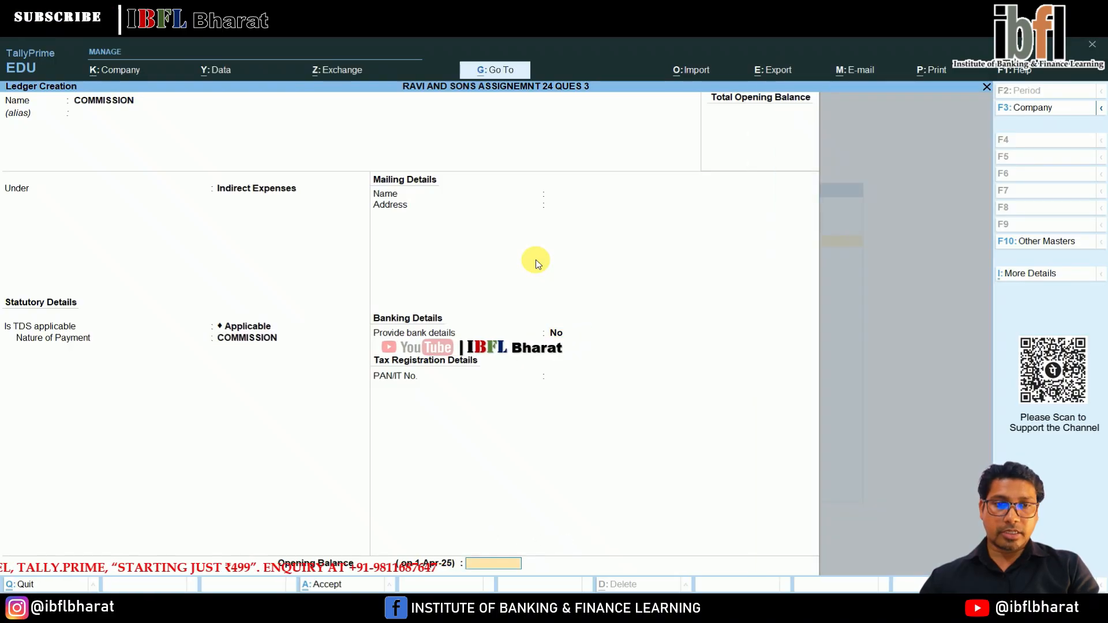
{"action": "key", "text": "Return"}
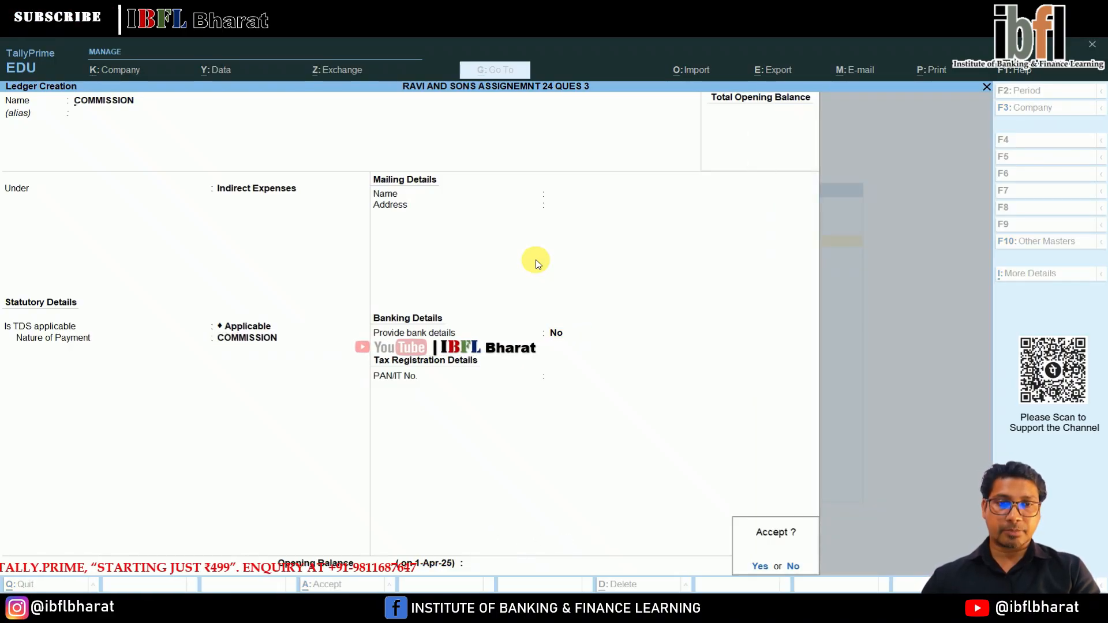
{"action": "key", "text": "Return"}
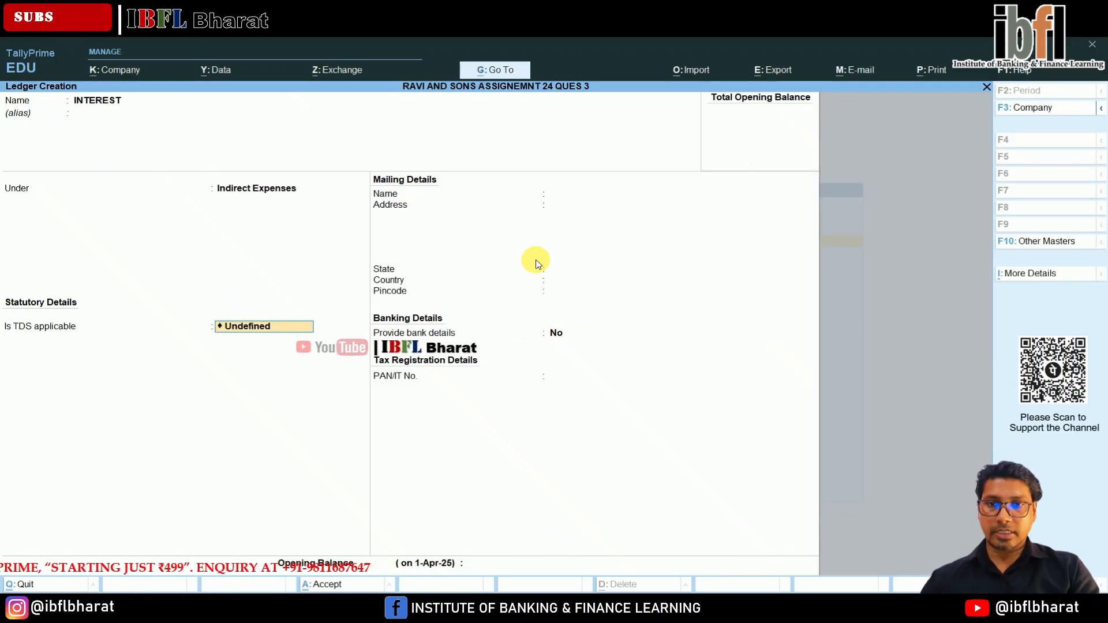
Make TDS applicable on the INTEREST ledger with INTEREST as nature of payment, and save it without an opening balance.
{"action": "key", "text": "Return"}
{"action": "key", "text": "BackSpace"}
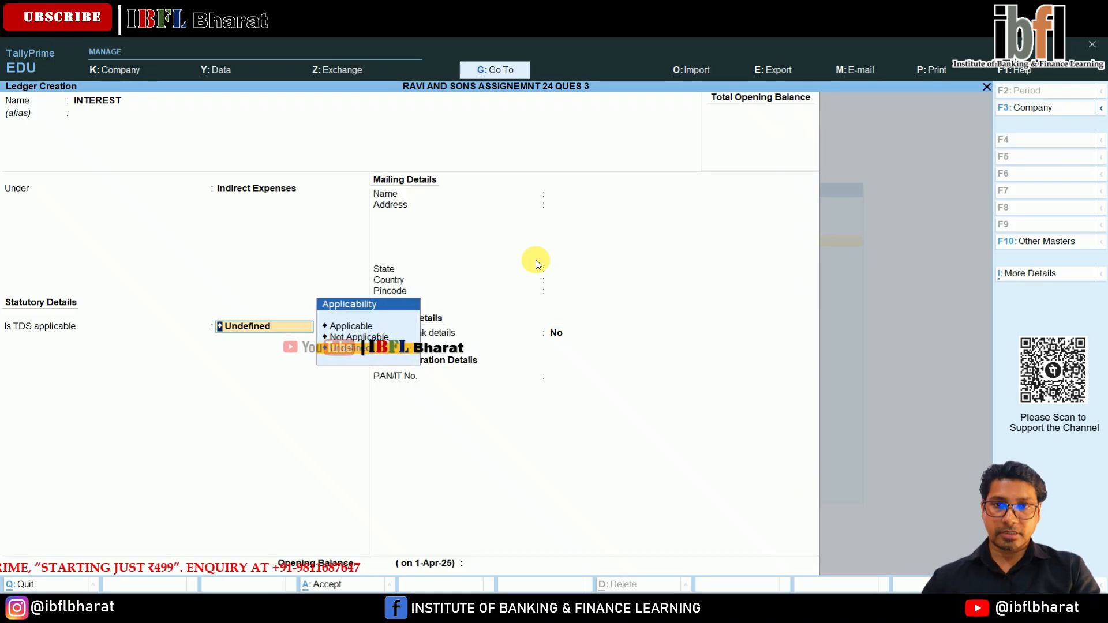
{"action": "key", "text": "Up"}
{"action": "key", "text": "Up"}
{"action": "key", "text": "Return"}
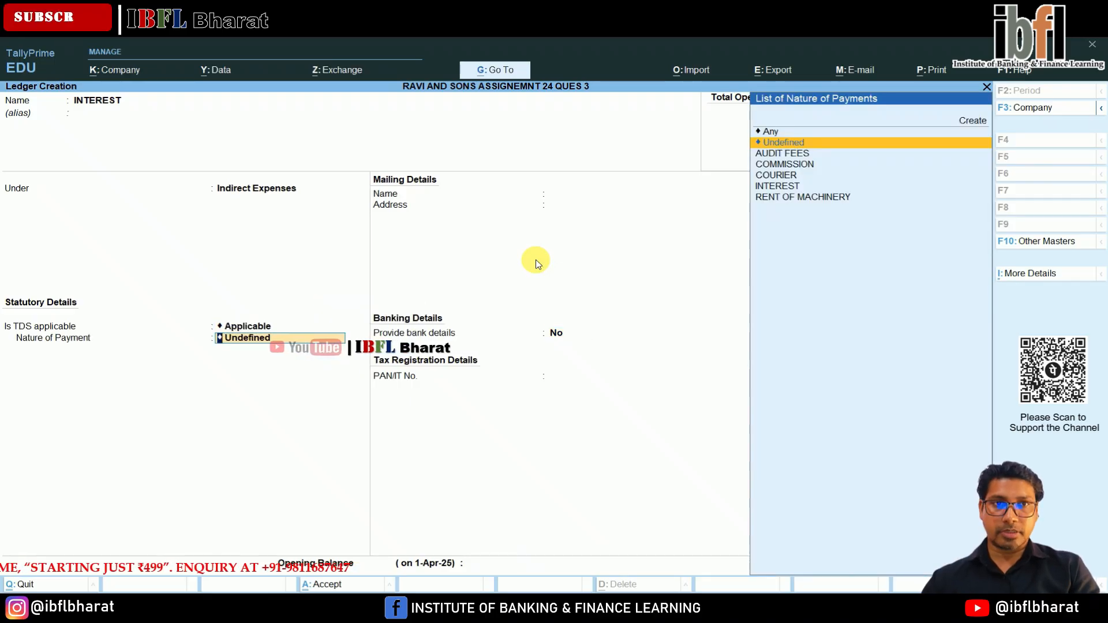
{"action": "type", "text": "i"}
{"action": "key", "text": "Return"}
{"action": "key", "text": "Return"}
Start a new ledger named RENT OF MACHINERY under Indirect Expenses and make TDS applicable on it.
{"action": "key", "text": "Return"}
{"action": "key", "text": "Return"}
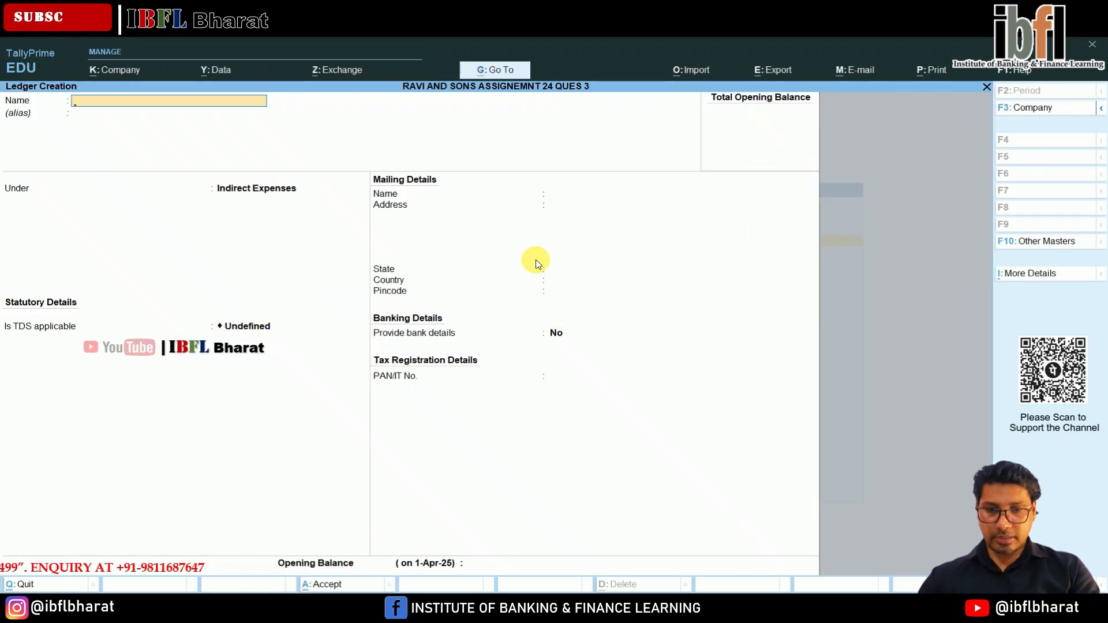
{"action": "type", "text": "RENT OF MACHINERY"}
{"action": "key", "text": "Return"}
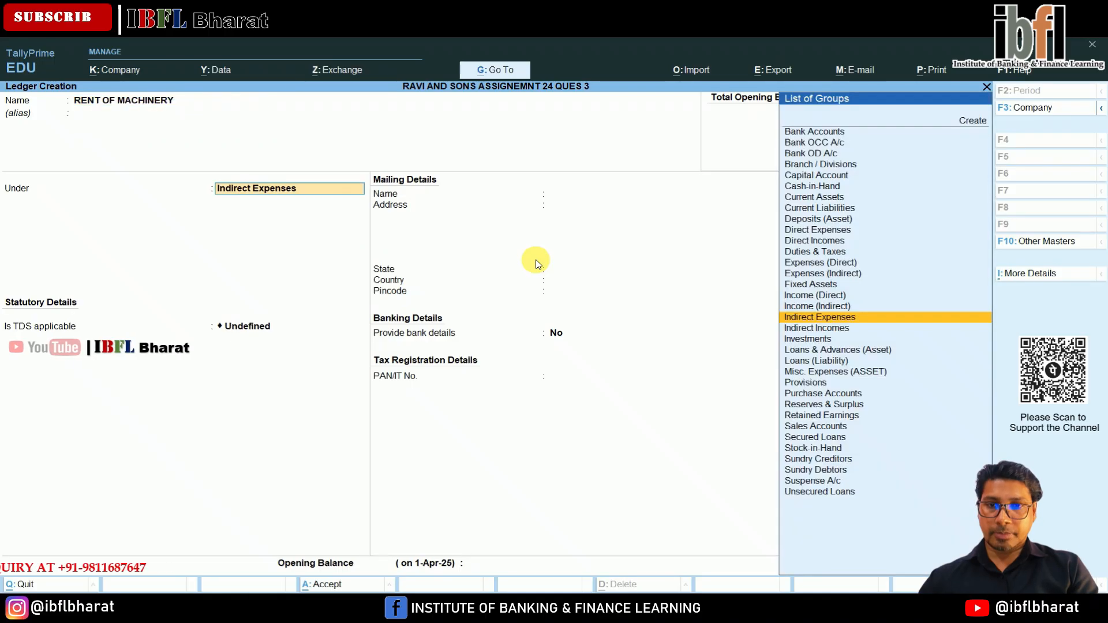
{"action": "key", "text": "Return"}
Assign RENT OF MACHINERY as the ledger's nature of payment and save it without bank details or an opening balance.
{"action": "key", "text": "Return"}
{"action": "key", "text": "BackSpace"}
{"action": "key", "text": "Up"}
{"action": "key", "text": "Return"}
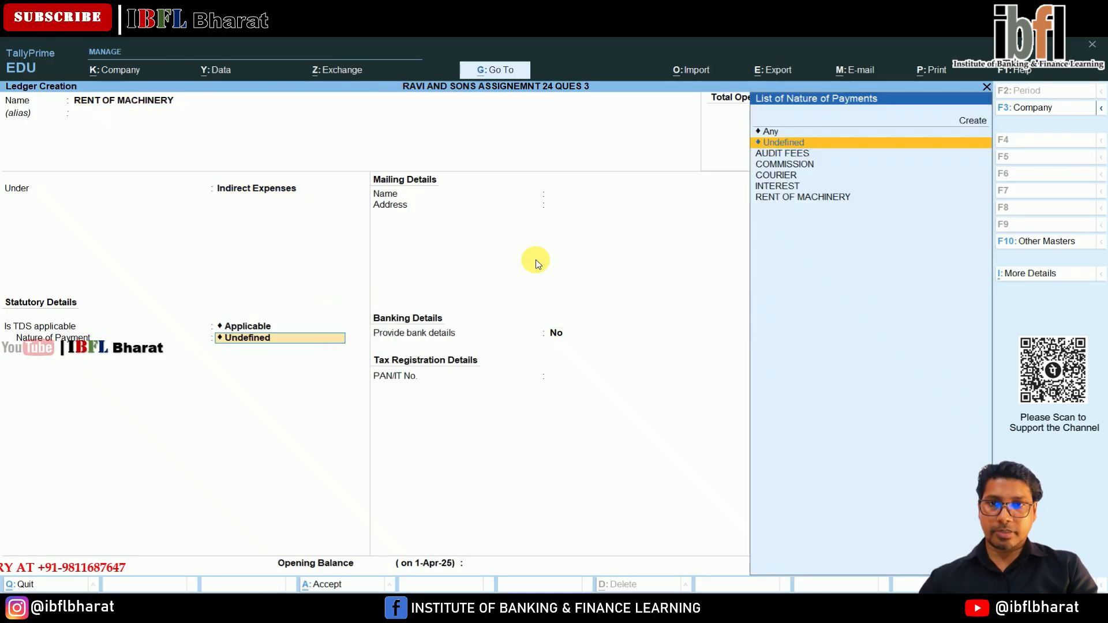
{"action": "key", "text": "Down"}
{"action": "key", "text": "Down"}
{"action": "key", "text": "Down"}
{"action": "key", "text": "Down"}
{"action": "key", "text": "Down"}
{"action": "key", "text": "Return"}
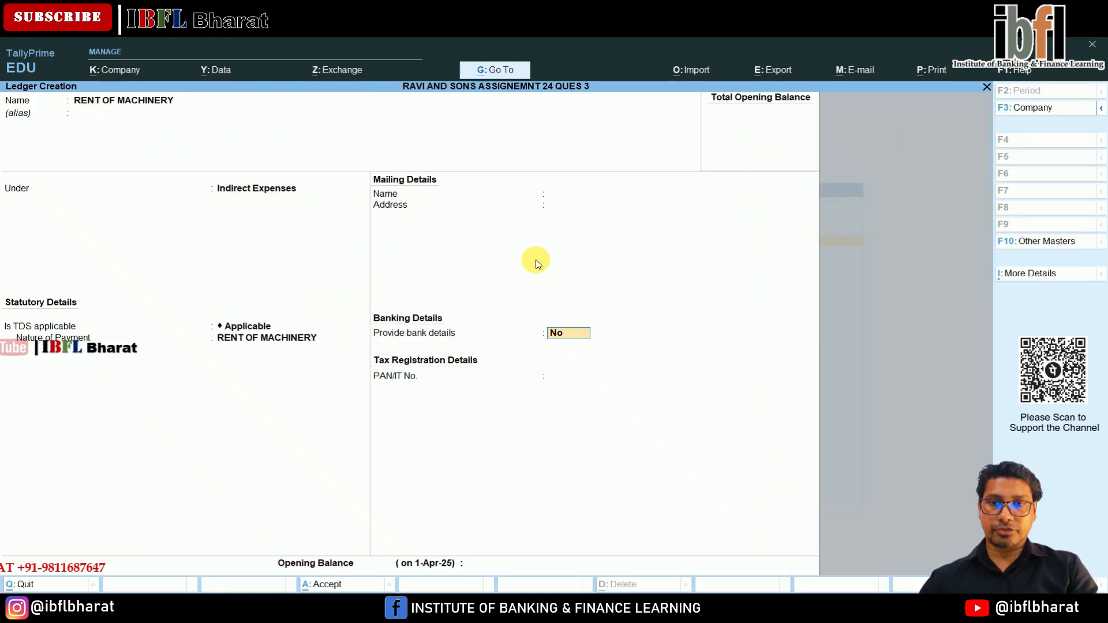
{"action": "key", "text": "Return"}
{"action": "key", "text": "Return"}
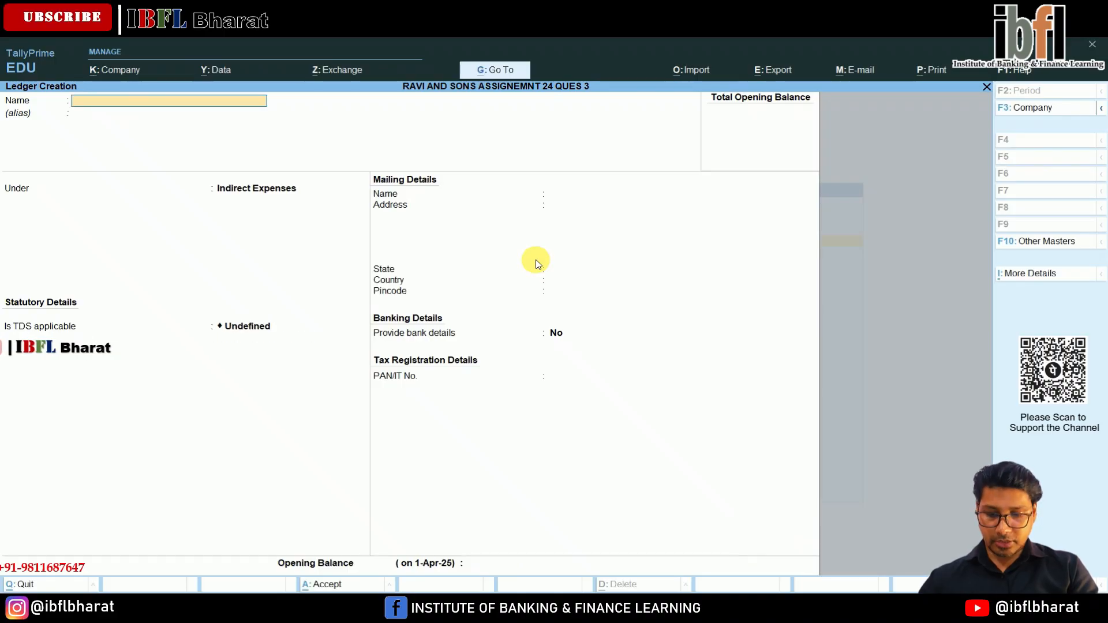
Start a new ledger named AUDIT FEES under Indirect Expenses and make TDS applicable on it.
{"action": "type", "text": "AUDIOT"}
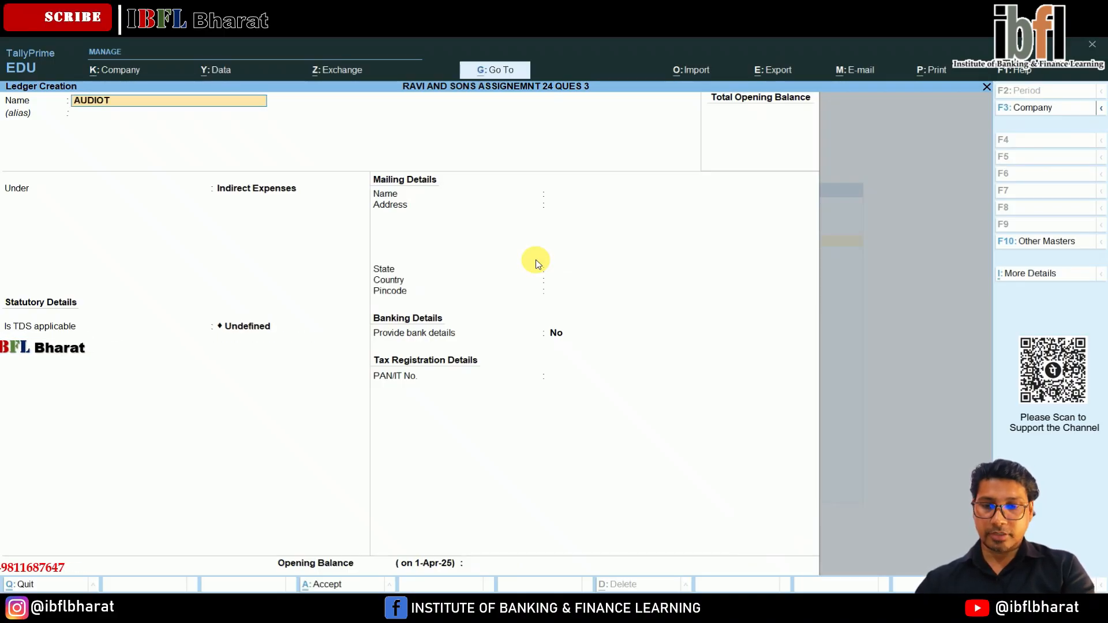
{"action": "key", "text": "BackSpace"}
{"action": "key", "text": "BackSpace"}
{"action": "type", "text": "T FEES"}
{"action": "key", "text": "Return"}
{"action": "key", "text": "Return"}
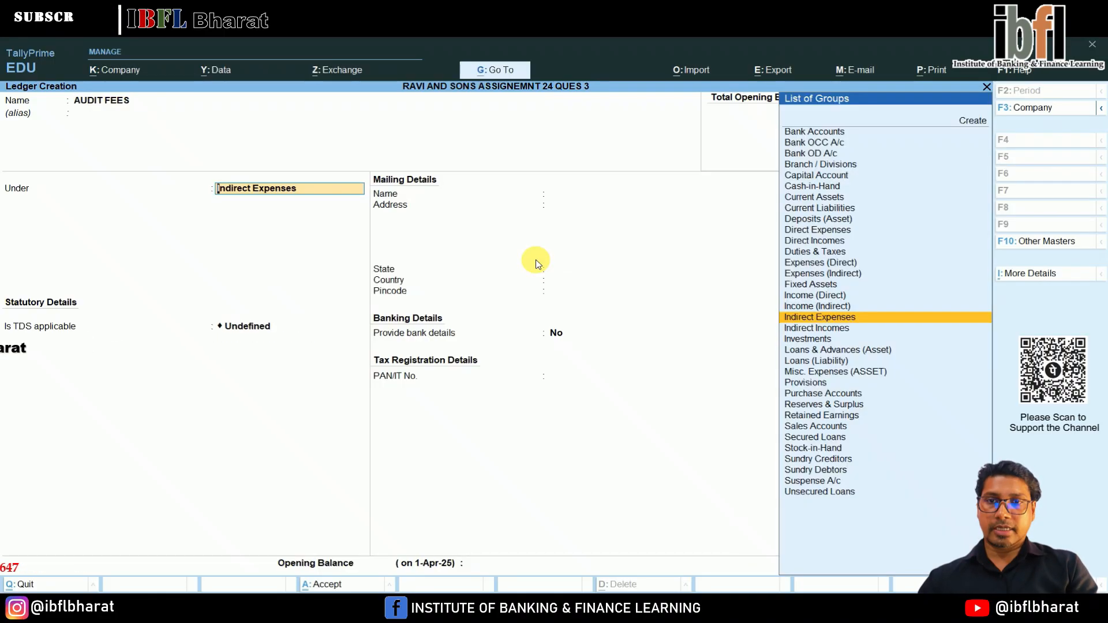
{"action": "key", "text": "Return"}
{"action": "key", "text": "Return"}
{"action": "key", "text": "BackSpace"}
{"action": "key", "text": "Up"}
{"action": "key", "text": "Up"}
Assign AUDIT FEES as the expense ledger's nature of payment and save it without an opening balance.
{"action": "key", "text": "Return"}
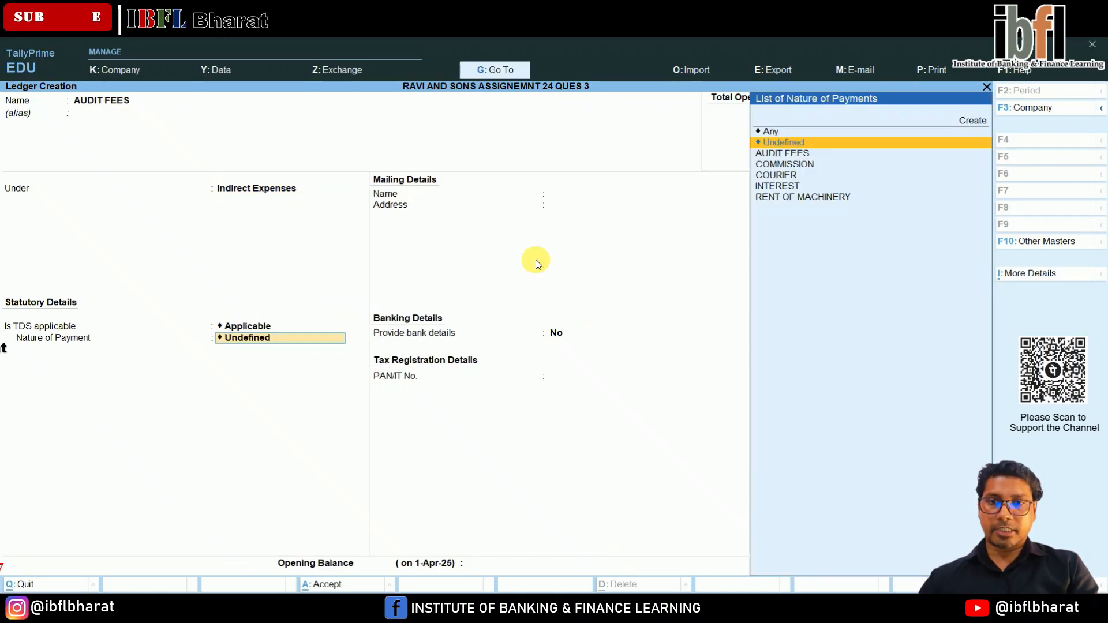
{"action": "key", "text": "Return"}
{"action": "key", "text": "BackSpace"}
{"action": "key", "text": "Down"}
{"action": "key", "text": "Down"}
{"action": "key", "text": "Down"}
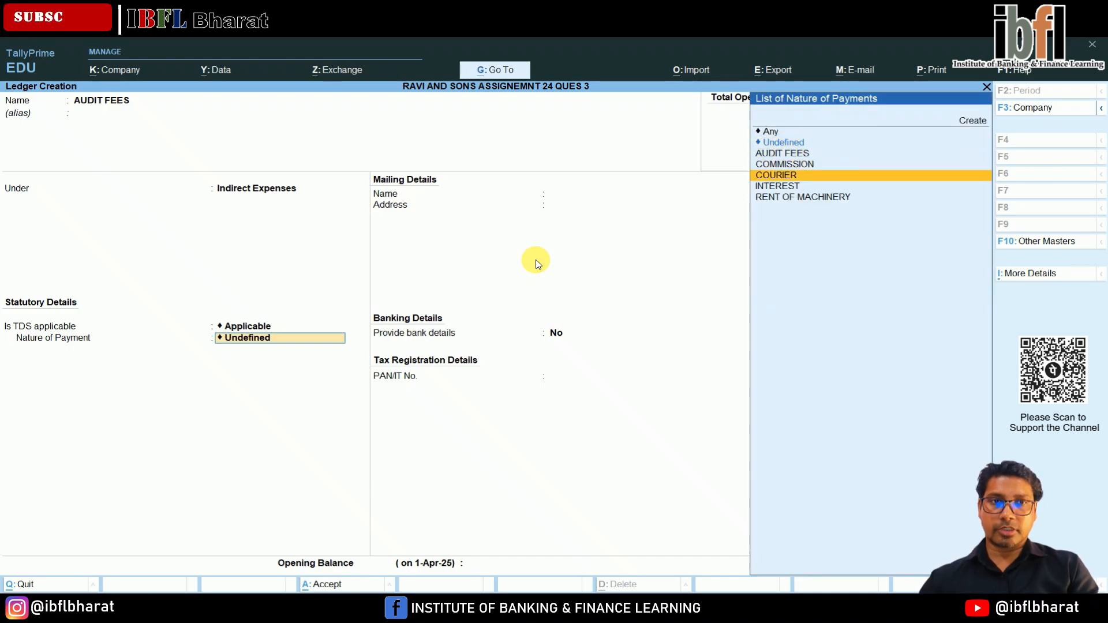
{"action": "key", "text": "Up"}
{"action": "key", "text": "Up"}
{"action": "key", "text": "Return"}
{"action": "key", "text": "Return"}
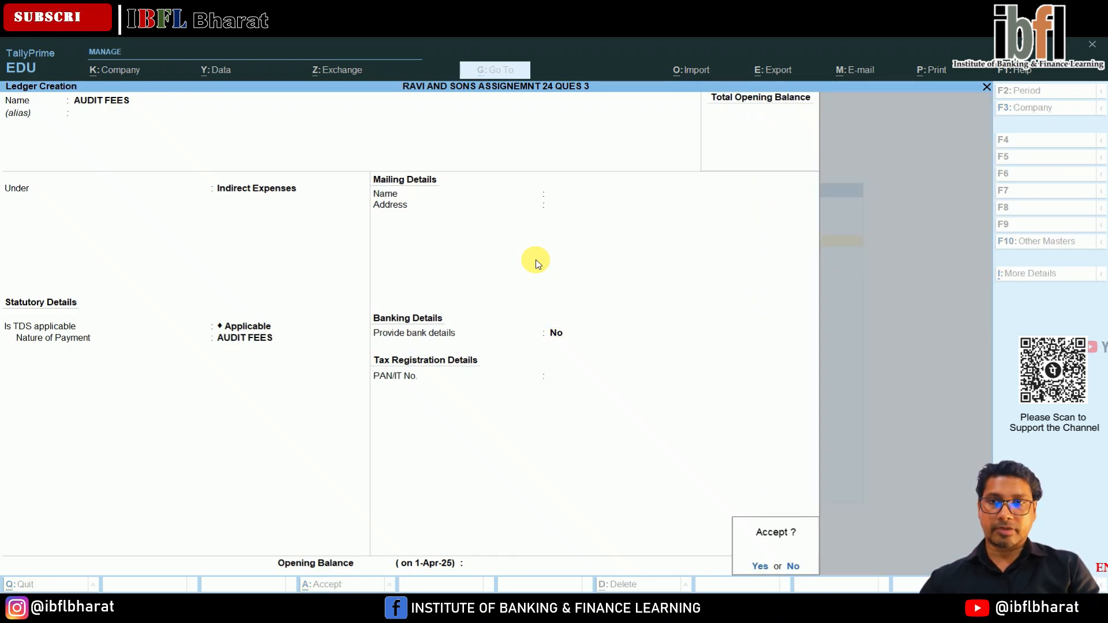
{"action": "key", "text": "Return"}
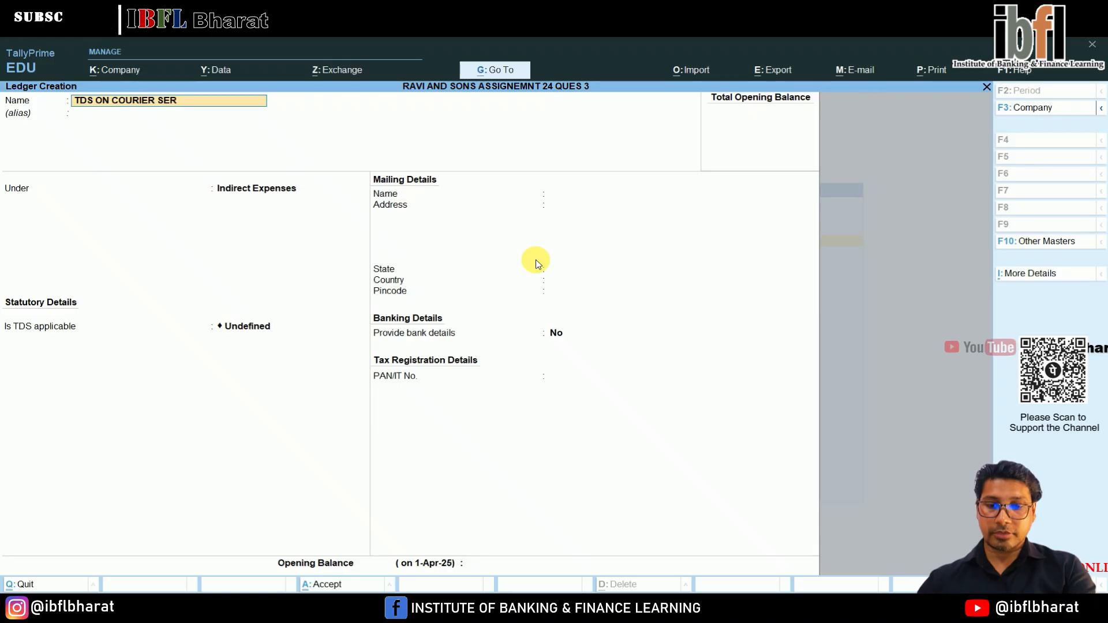
Name the new ledger TDS ON COURIER SERVICE and place it under Duties & Taxes with TDS as the duty type.
{"action": "type", "text": "VICE"}
{"action": "key", "text": "Return"}
{"action": "type", "text": "du"}
{"action": "key", "text": "Return"}
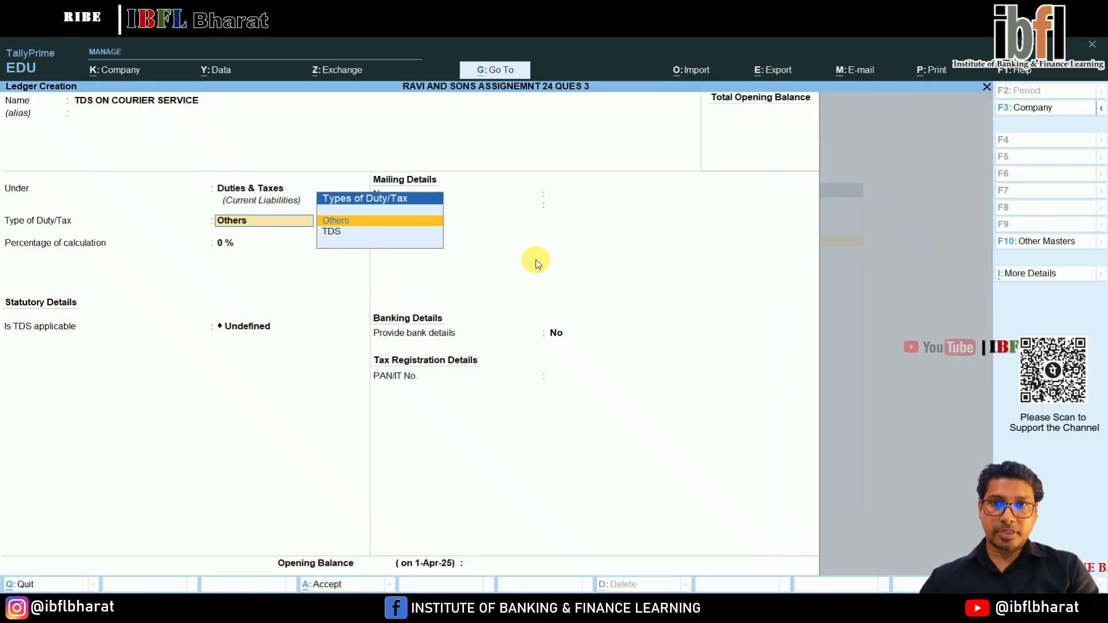
{"action": "key", "text": "Down"}
{"action": "key", "text": "Return"}
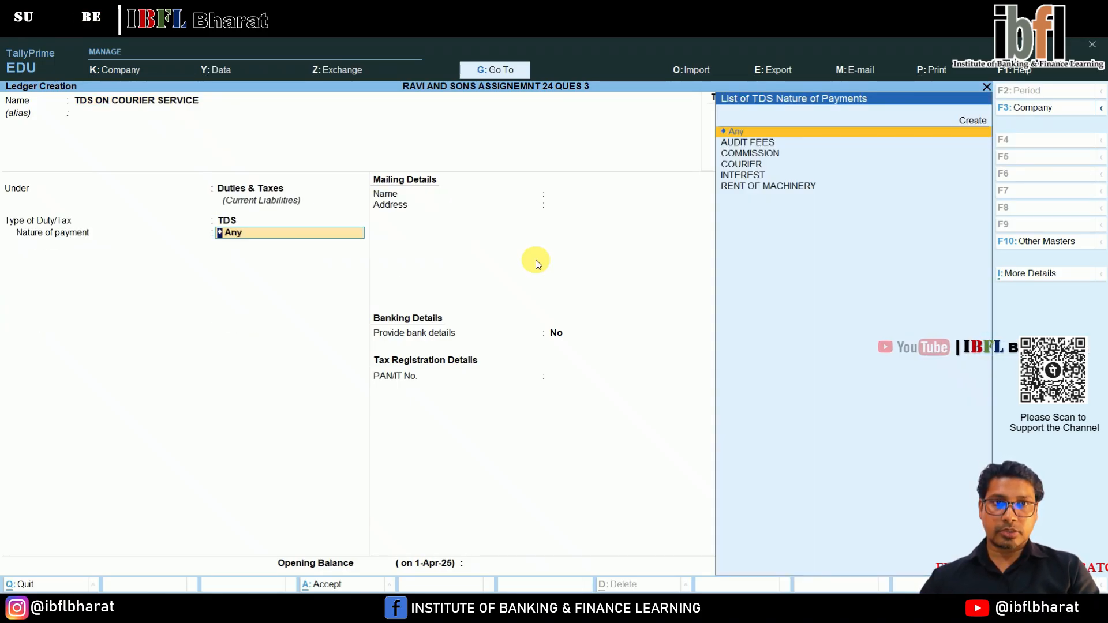
Set COURIER as the nature of payment of the TDS ON COURIER SERVICE ledger and save it.
{"action": "key", "text": "Down"}
{"action": "key", "text": "Down"}
{"action": "key", "text": "Down"}
{"action": "key", "text": "Return"}
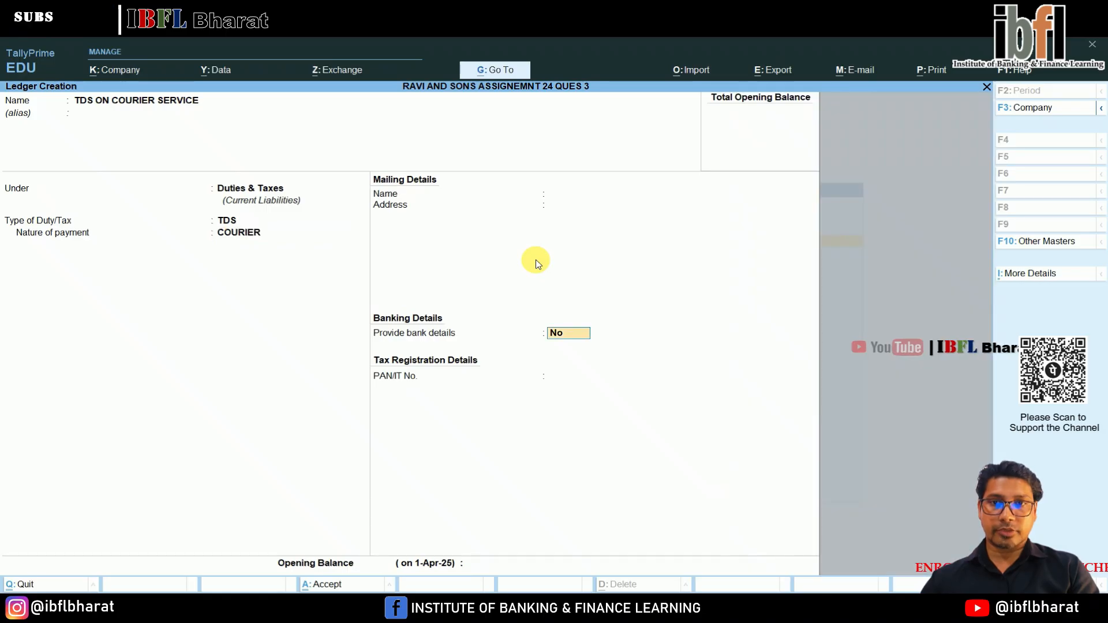
{"action": "key", "text": "Return"}
{"action": "key", "text": "Return"}
Start a new ledger named TDS ON COMMISSION under Duties & Taxes with TDS as the duty type.
{"action": "type", "text": "TDS"}
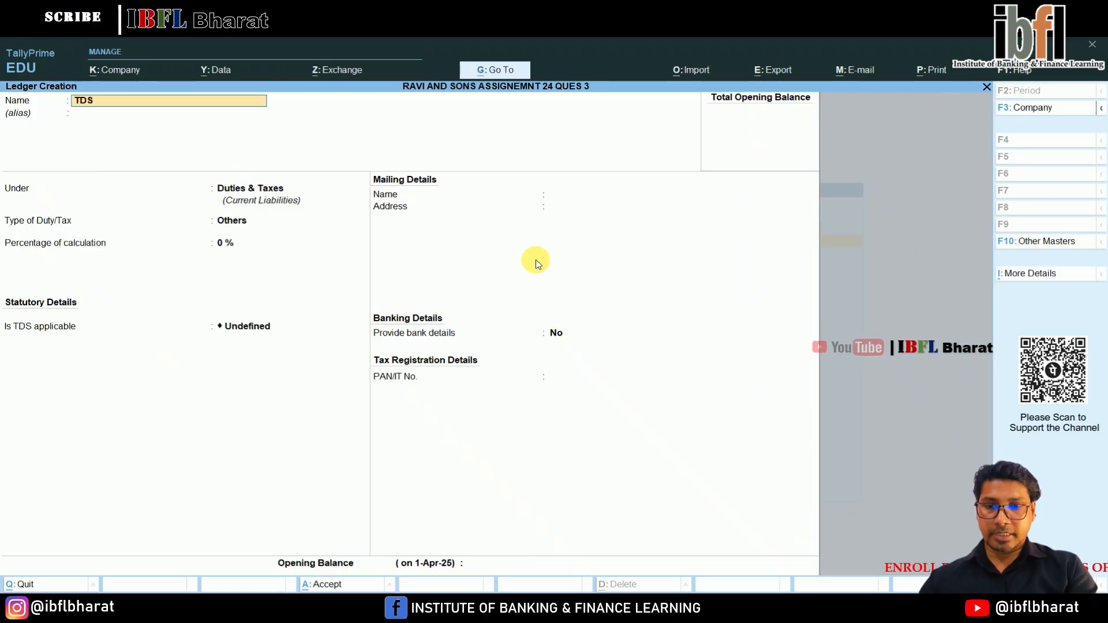
{"action": "type", "text": " ON COMMISS"}
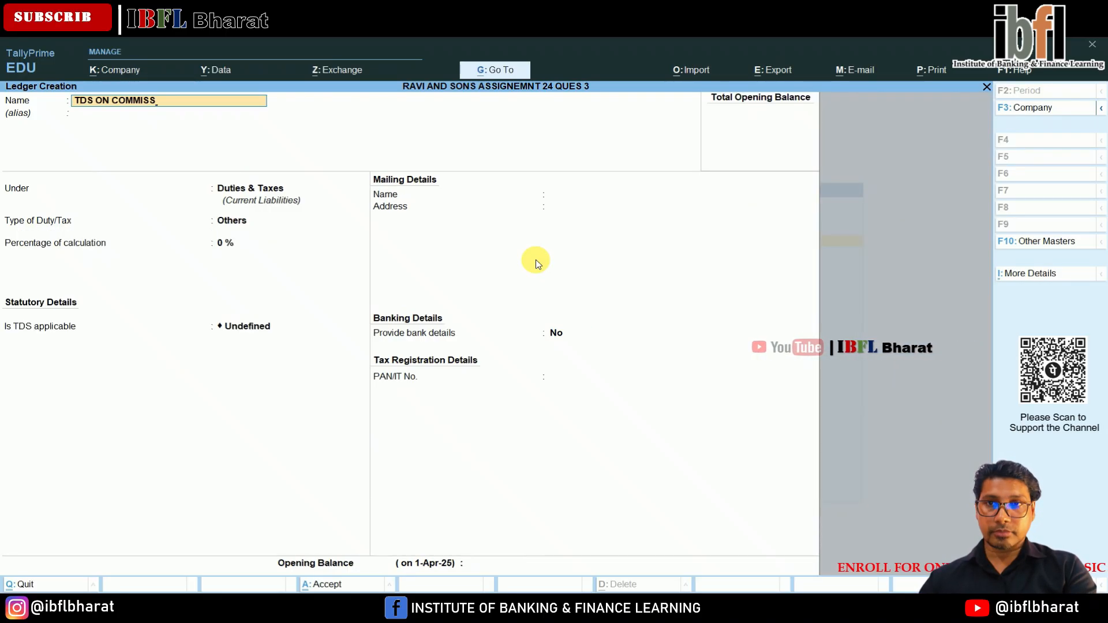
{"action": "type", "text": "ION"}
{"action": "key", "text": "Return"}
{"action": "key", "text": "Return"}
{"action": "key", "text": "Return"}
{"action": "key", "text": "Down"}
{"action": "key", "text": "Return"}
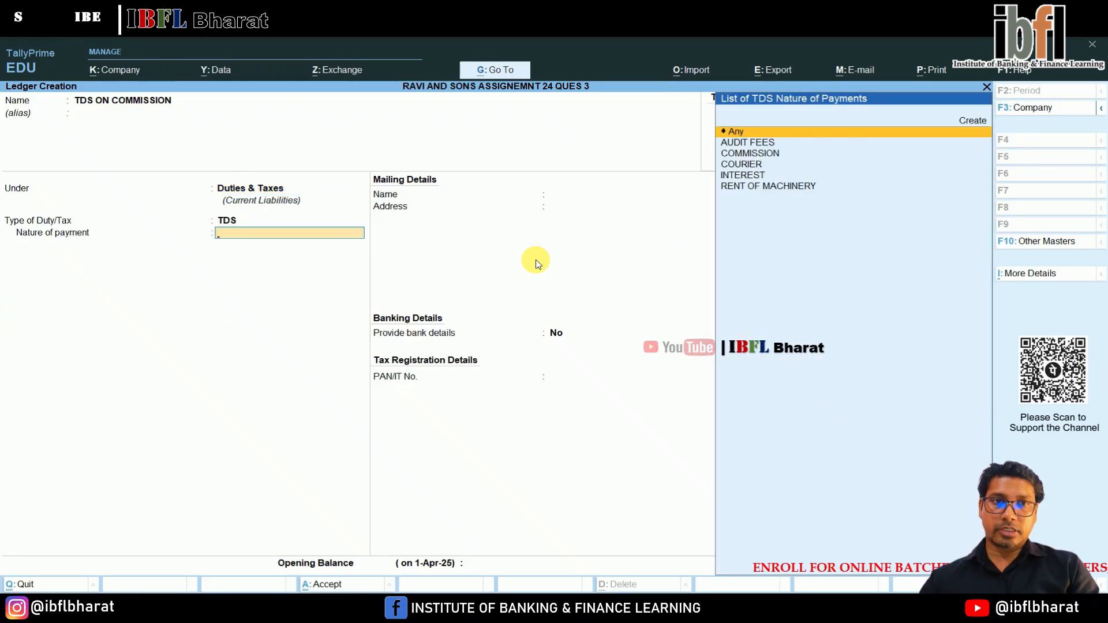
Set COMMISSION as the nature of payment of the TDS ON COMMISSION ledger and save it.
{"action": "key", "text": "Down"}
{"action": "key", "text": "Down"}
{"action": "key", "text": "Return"}
{"action": "key", "text": "Return"}
{"action": "key", "text": "Return"}
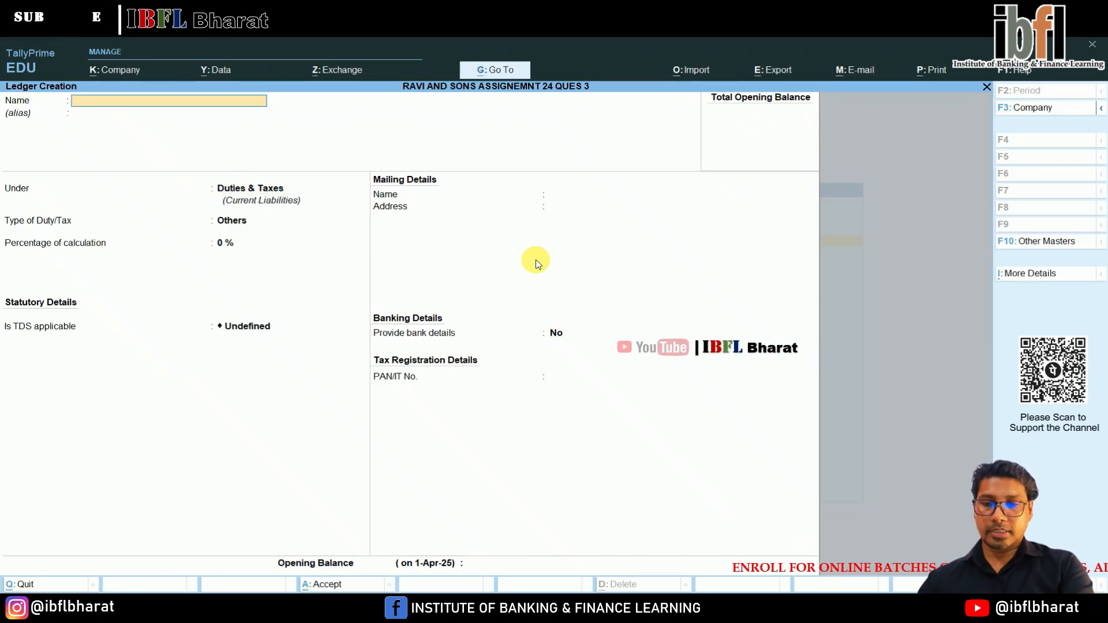
Start a new ledger named TDS ON INTEREST under Duties & Taxes with TDS as the duty type.
{"action": "type", "text": "TDS ON"}
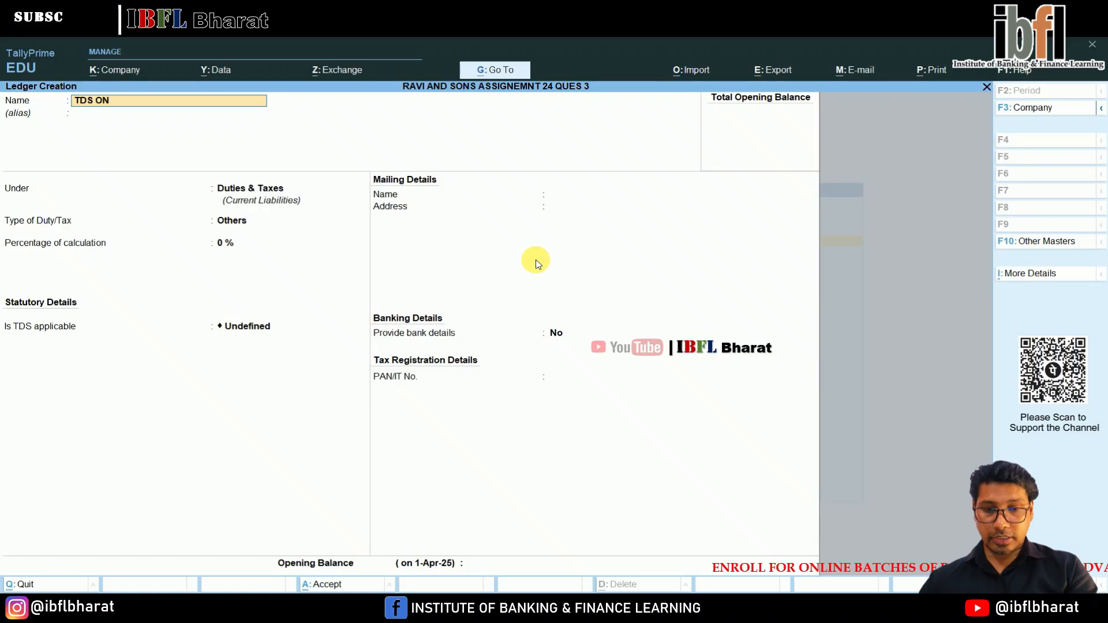
{"action": "type", "text": " INTEREST"}
{"action": "key", "text": "Return"}
{"action": "key", "text": "Return"}
{"action": "key", "text": "Return"}
{"action": "key", "text": "Down"}
{"action": "key", "text": "Return"}
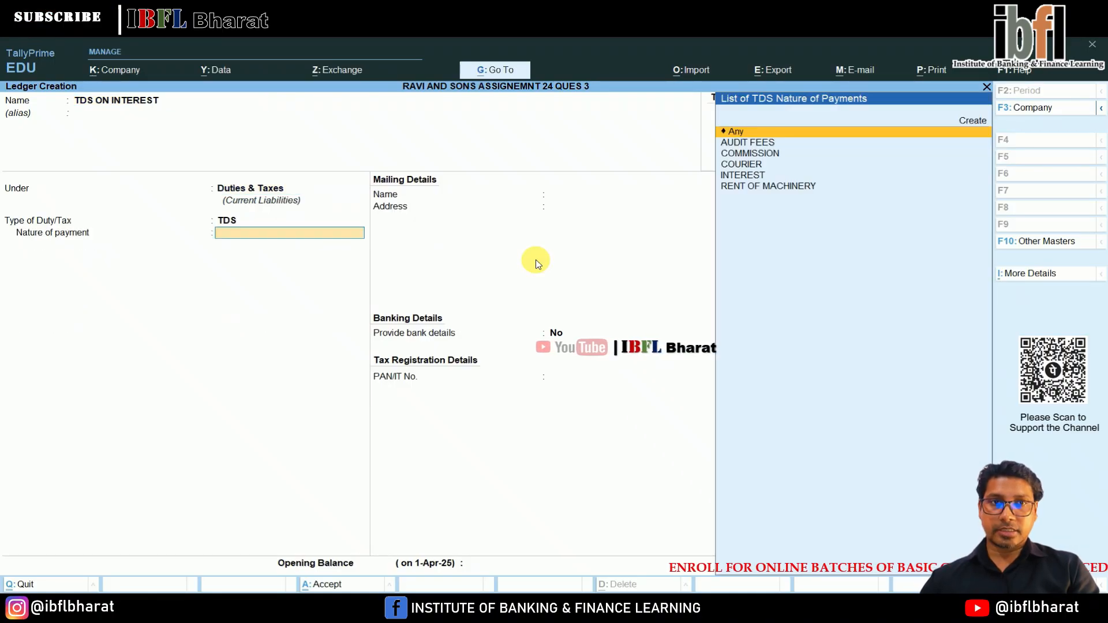
Set INTEREST as the nature of payment of the TDS ON INTEREST ledger and save it.
{"action": "key", "text": "Down"}
{"action": "key", "text": "Down"}
{"action": "key", "text": "Down"}
{"action": "key", "text": "Down"}
{"action": "key", "text": "Return"}
{"action": "key", "text": "Return"}
{"action": "key", "text": "Return"}
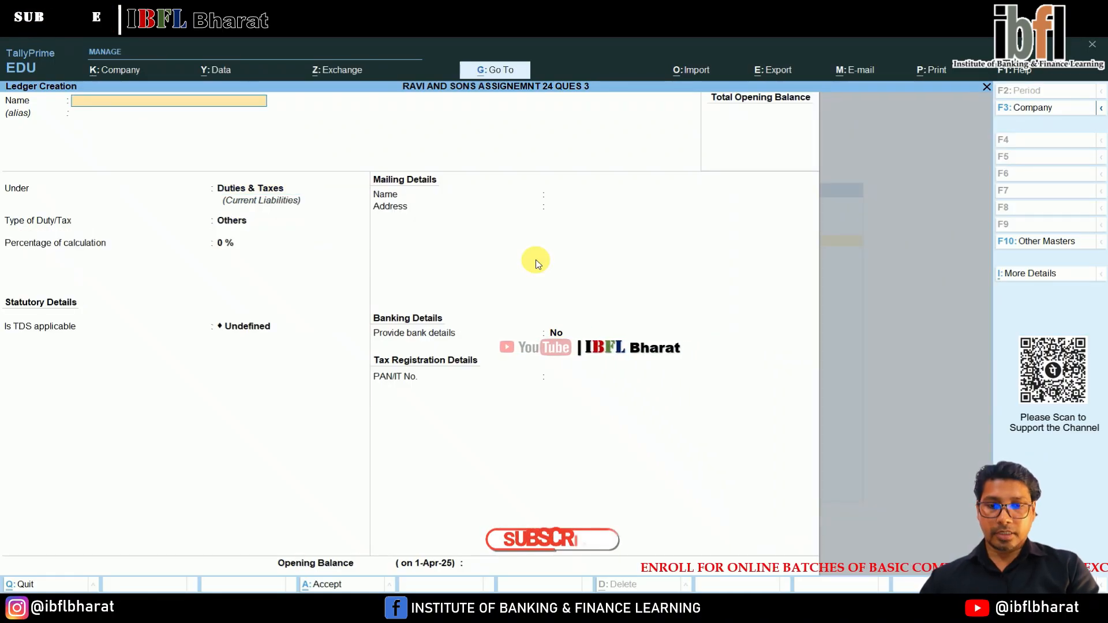
Start a new ledger named TDS ON RENT OF MACHINERY under Duties & Taxes with TDS as the duty type.
{"action": "type", "text": "TDS"}
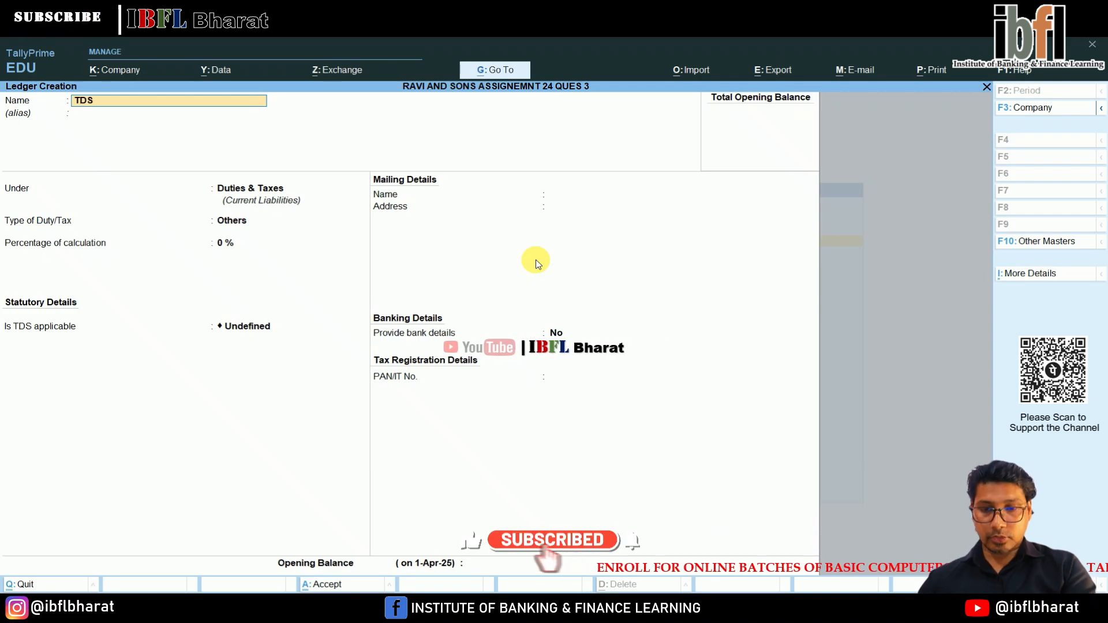
{"action": "type", "text": " ON RENT OF MACHINERY"}
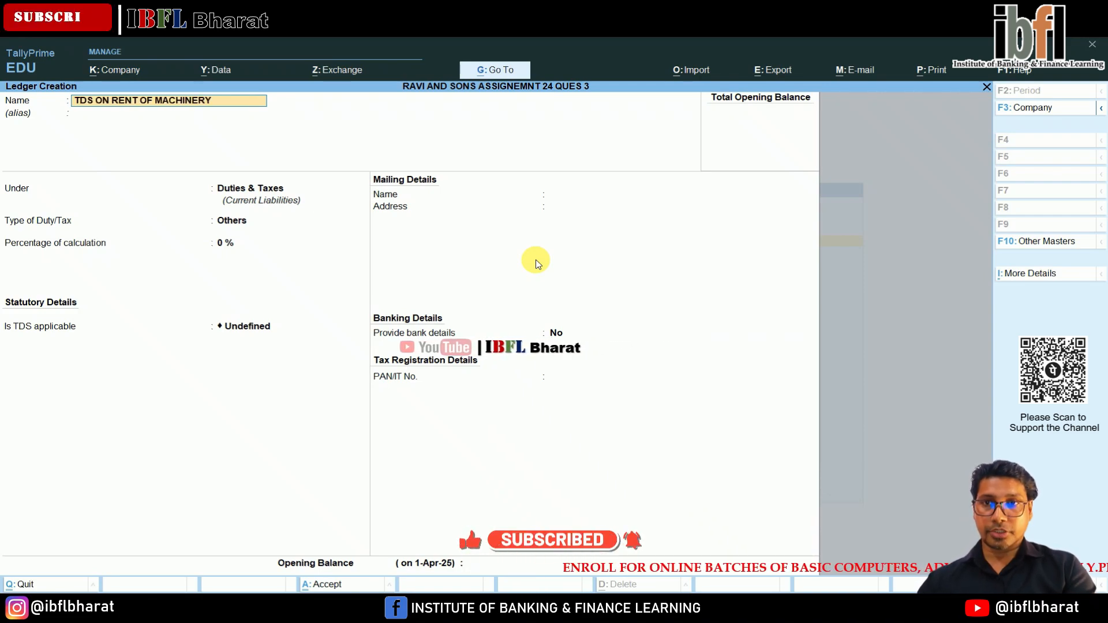
{"action": "key", "text": "Return"}
{"action": "key", "text": "Return"}
{"action": "key", "text": "Return"}
{"action": "key", "text": "Down"}
Set RENT OF MACHINERY as the nature of payment of the TDS ON RENT OF MACHINERY ledger and save it.
{"action": "key", "text": "Return"}
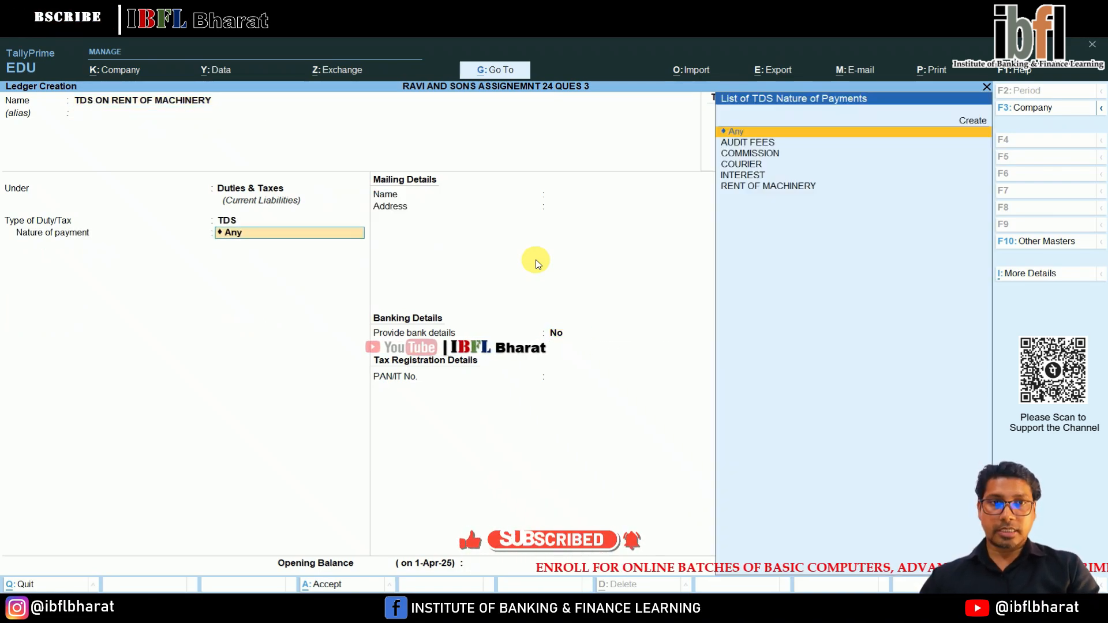
{"action": "key", "text": "Down"}
{"action": "key", "text": "Down"}
{"action": "key", "text": "Down"}
{"action": "key", "text": "Down"}
{"action": "key", "text": "Down"}
{"action": "key", "text": "Return"}
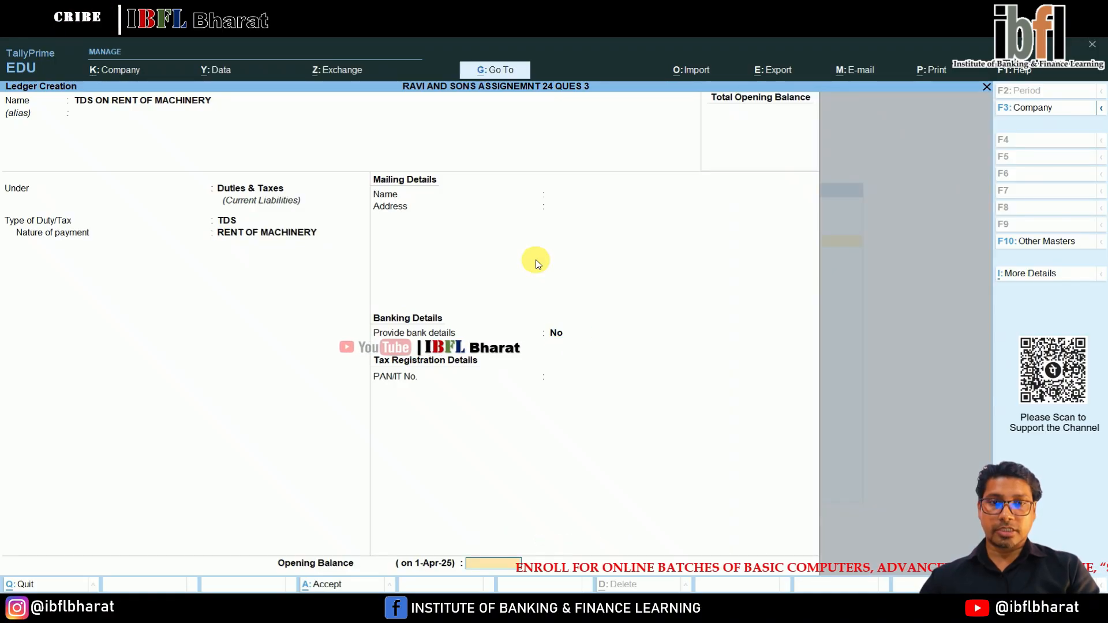
{"action": "key", "text": "Return"}
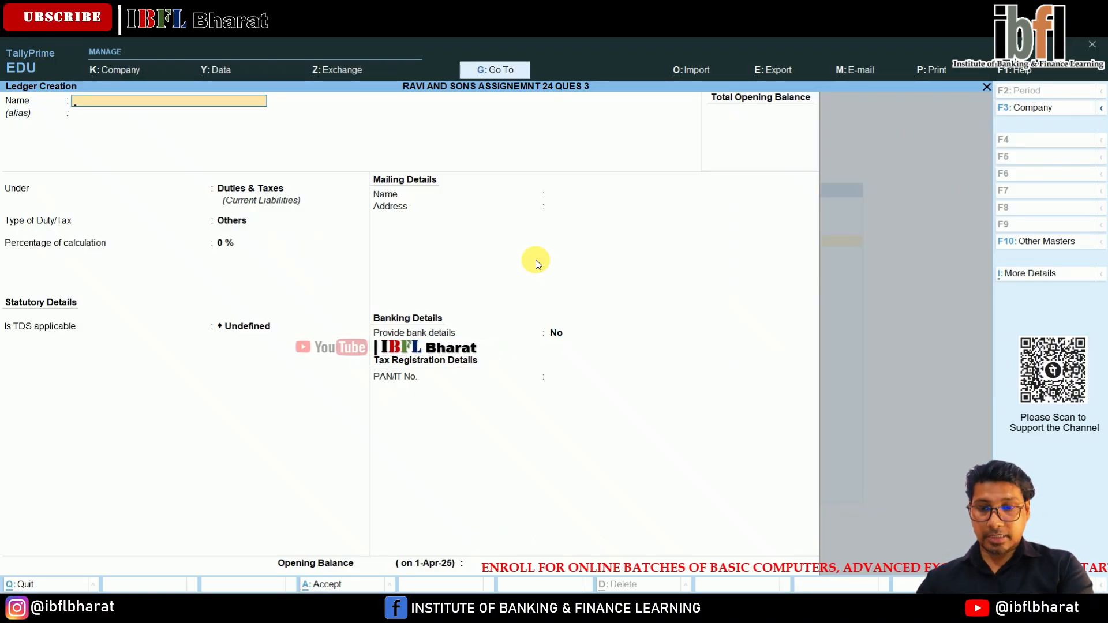
Start a new ledger named TDS ON AUDIT FEES under Duties & Taxes with TDS as the duty type.
{"action": "type", "text": "TDS ON AUDIT"}
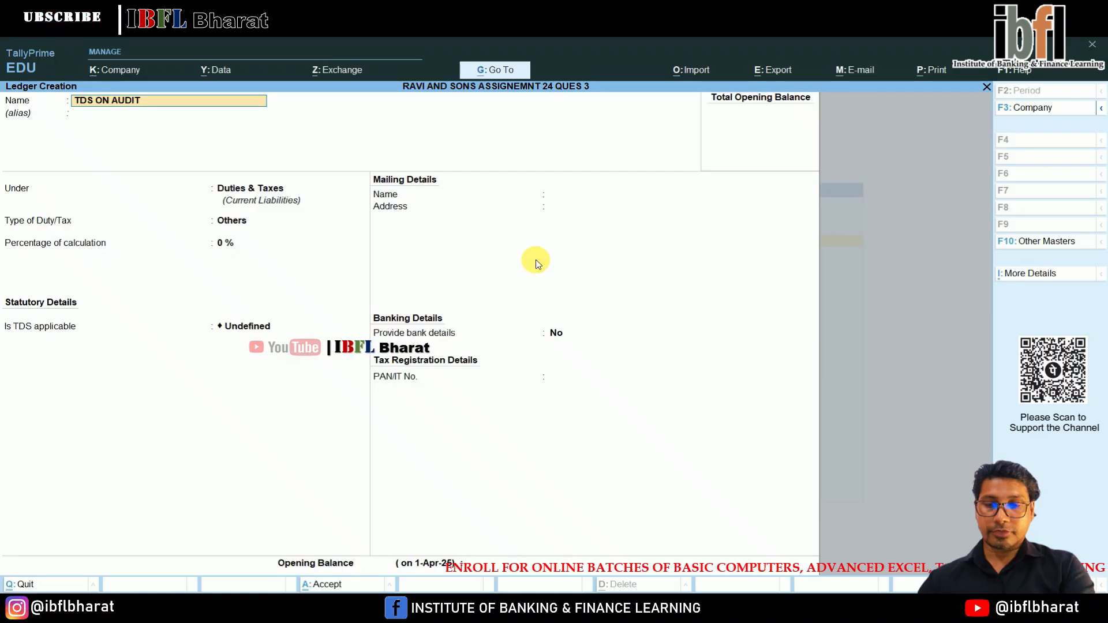
{"action": "type", "text": " FEES"}
{"action": "key", "text": "Return"}
{"action": "key", "text": "Return"}
{"action": "key", "text": "Return"}
{"action": "key", "text": "Down"}
Set AUDIT FEES as the nature of payment of the TDS ON AUDIT FEES ledger and save it.
{"action": "key", "text": "Return"}
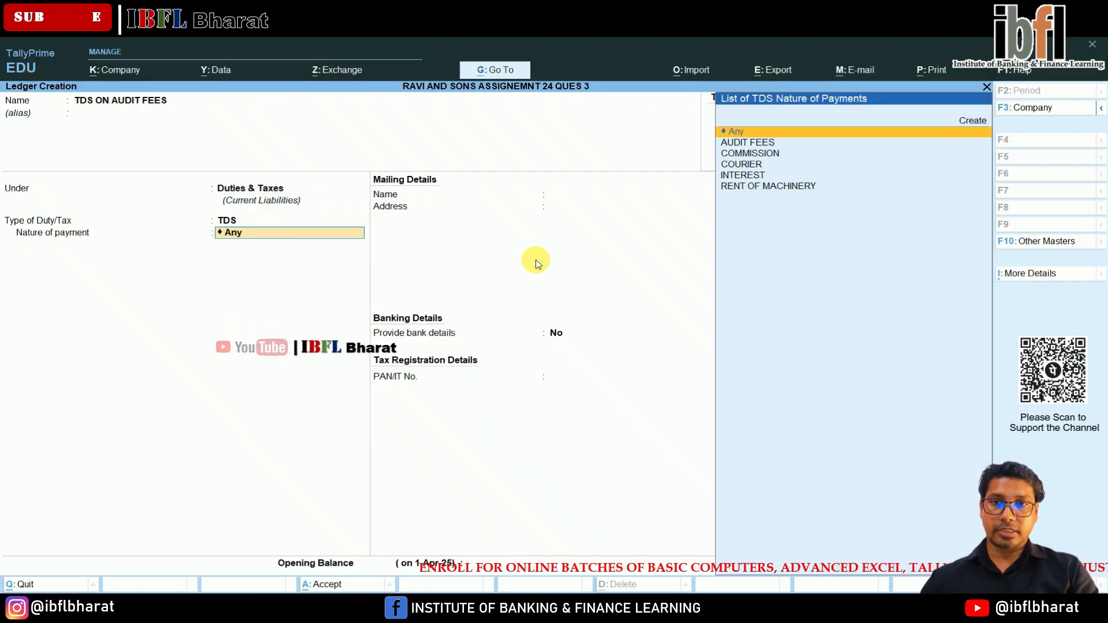
{"action": "key", "text": "Return"}
{"action": "key", "text": "BackSpace"}
{"action": "key", "text": "Down"}
{"action": "key", "text": "Return"}
{"action": "key", "text": "Return"}
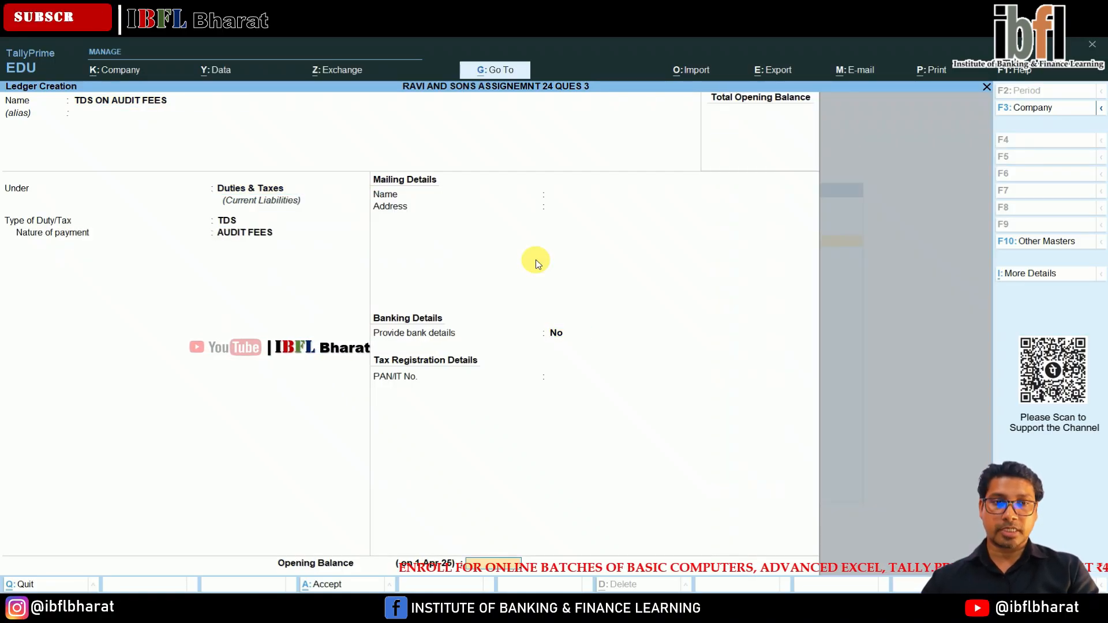
{"action": "key", "text": "Return"}
{"action": "key", "text": "Return"}
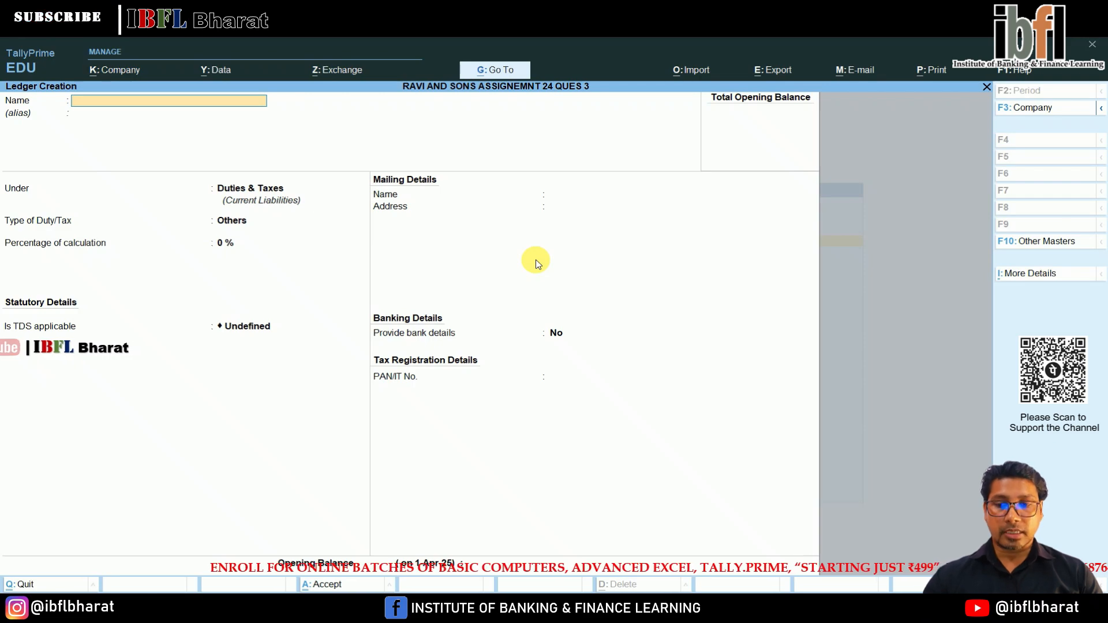
Leave master creation and open a new Journal voucher.
{"action": "key", "text": "Escape"}
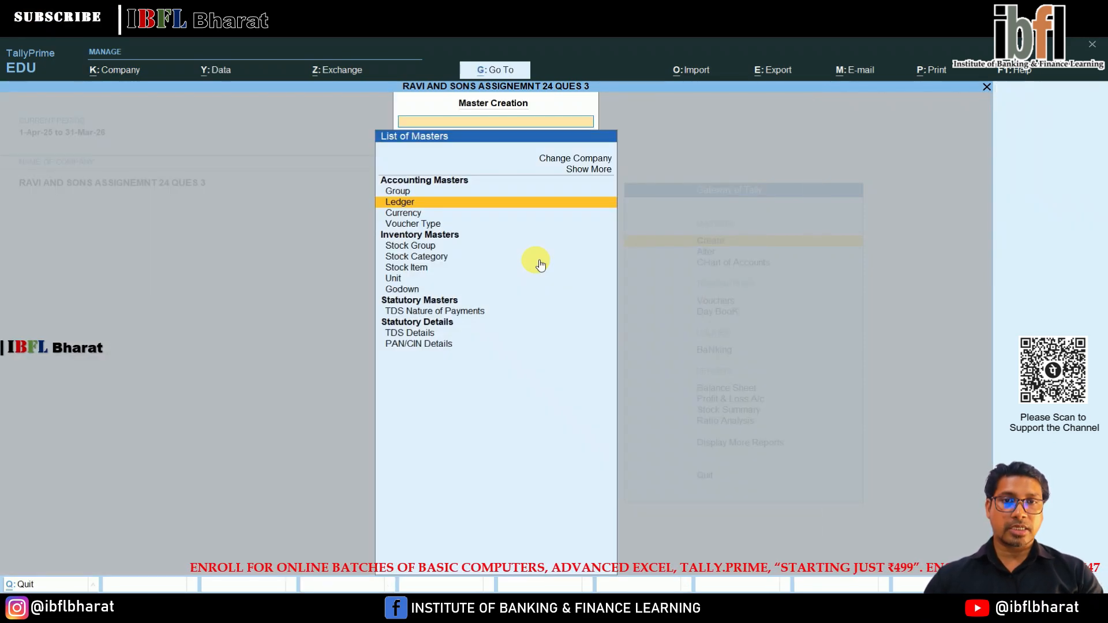
{"action": "key", "text": "Escape"}
{"action": "key", "text": "Down"}
{"action": "key", "text": "Down"}
{"action": "key", "text": "Down"}
{"action": "key", "text": "Return"}
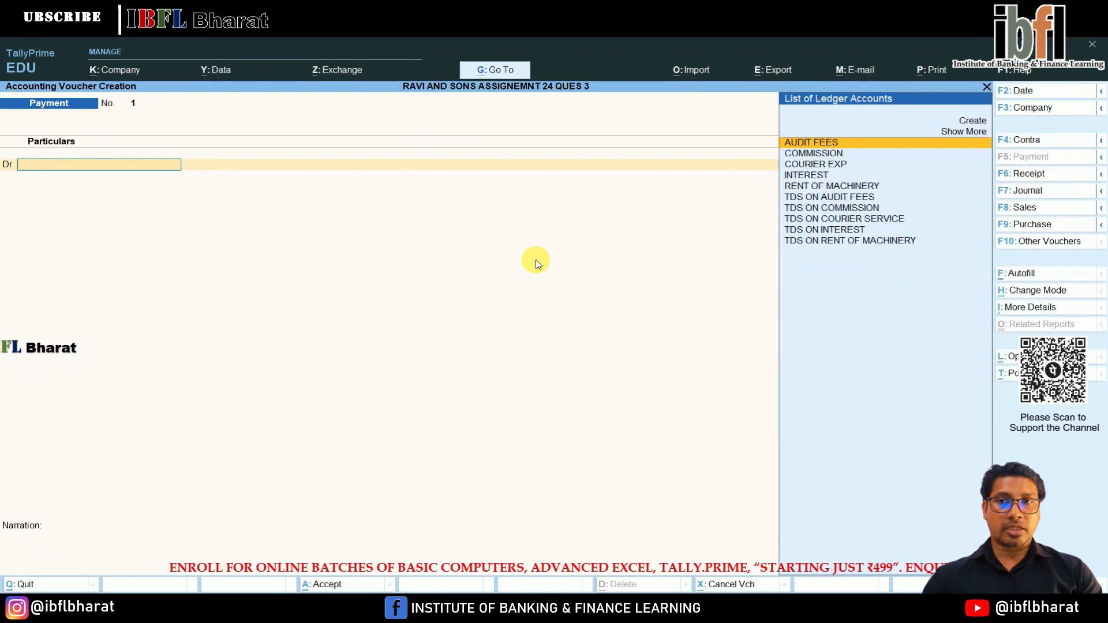
{"action": "key", "text": "F7"}
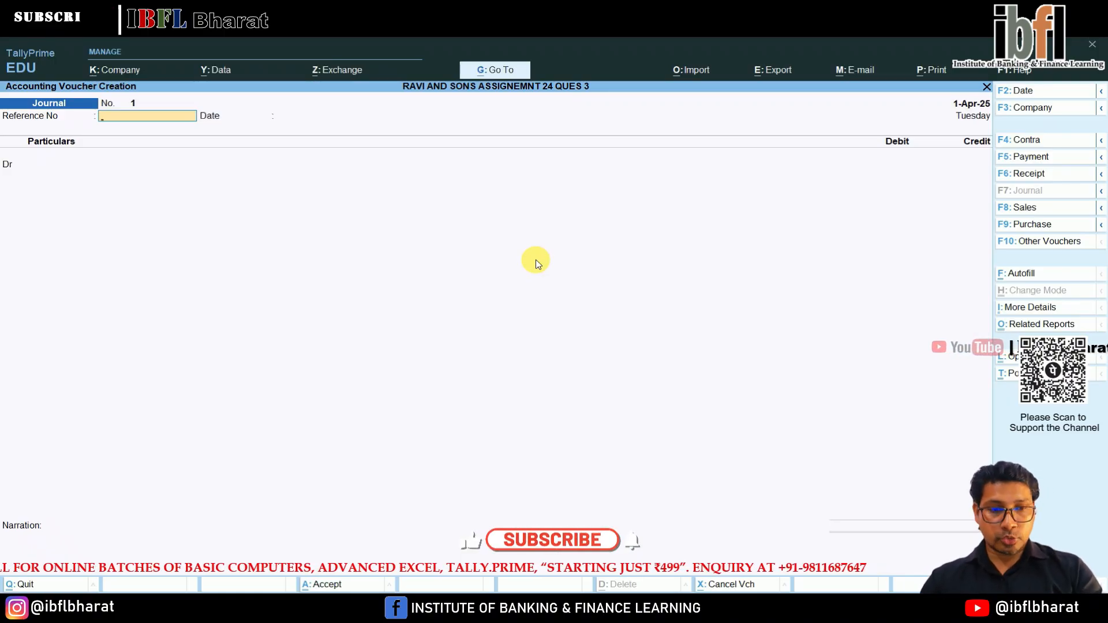
Debit COURIER EXP with 80,000 in the journal voucher dated 1-Apr-25, leaving the reference number blank.
{"action": "key", "text": "Return"}
{"action": "key", "text": "Return"}
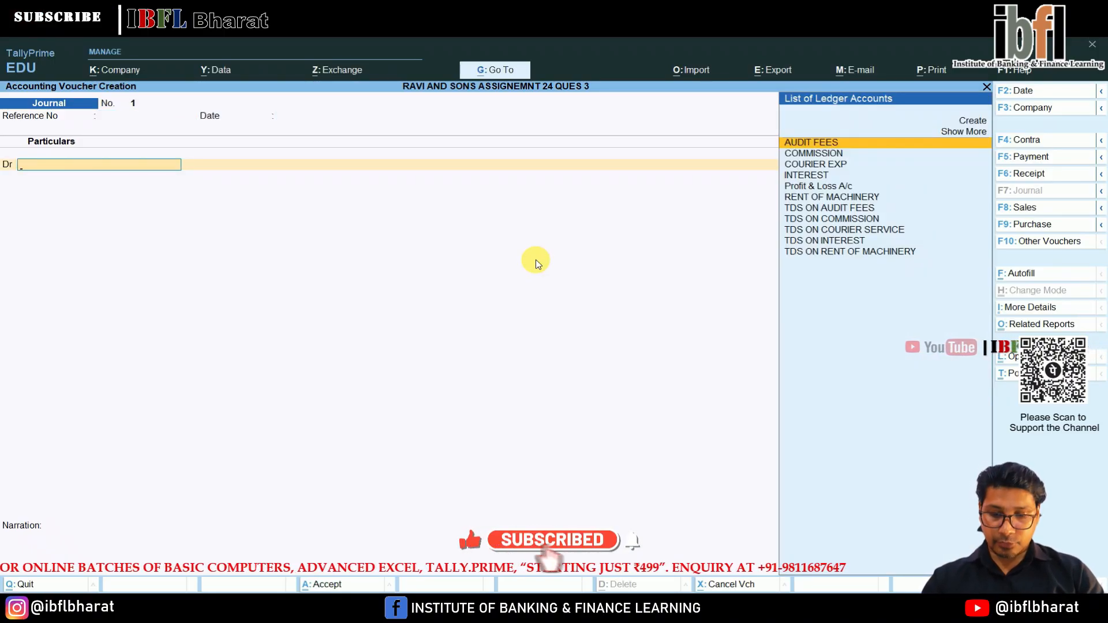
{"action": "key", "text": "Down"}
{"action": "key", "text": "Down"}
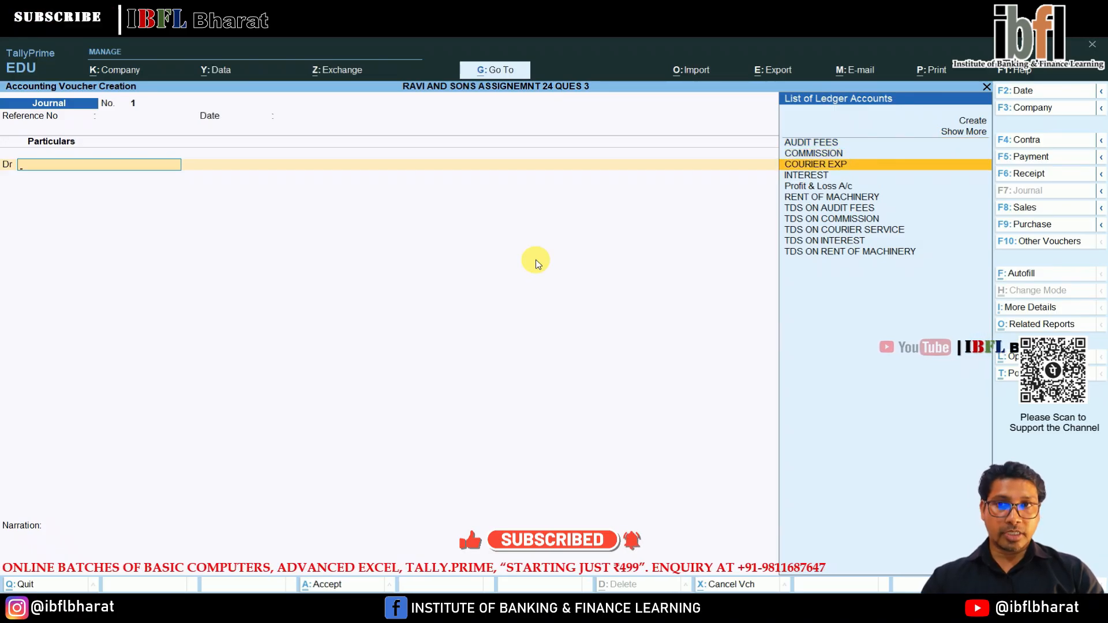
{"action": "key", "text": "Return"}
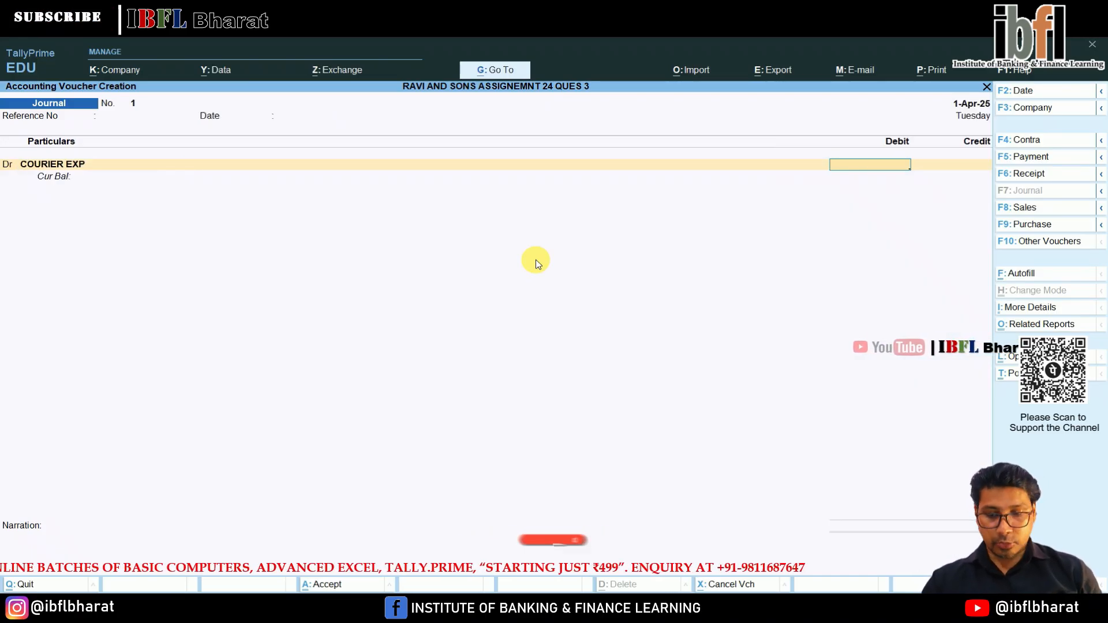
{"action": "type", "text": "80000"}
{"action": "key", "text": "Return"}
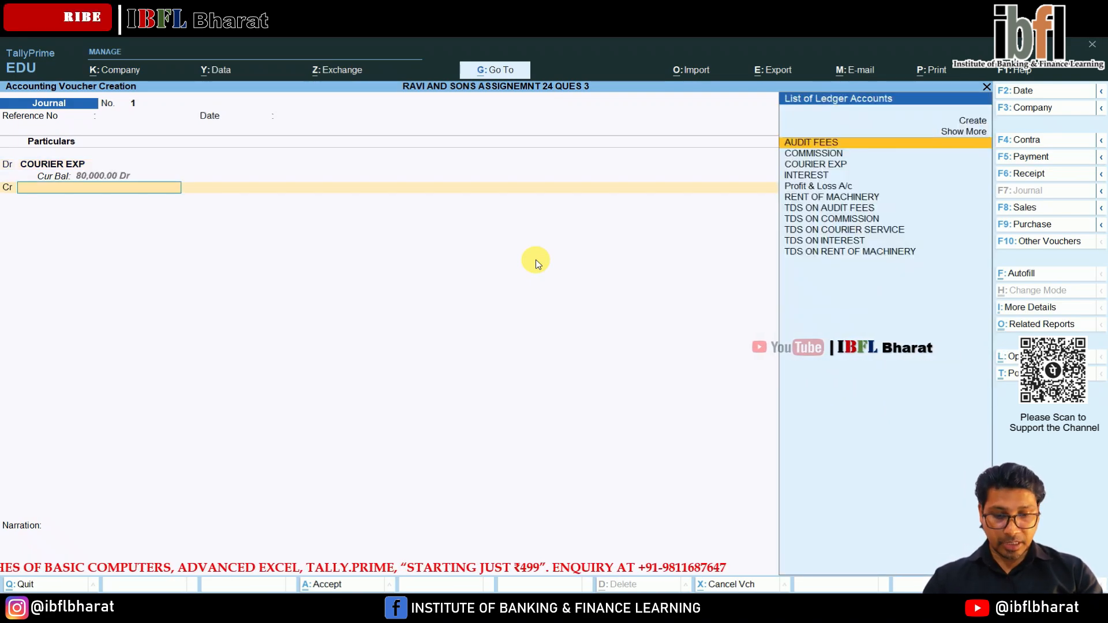
Start a new ledger for the credit line with the courier supplier's name, grouped under Sundry Creditors.
{"action": "type", "text": "MR"}
{"action": "key", "text": "Return"}
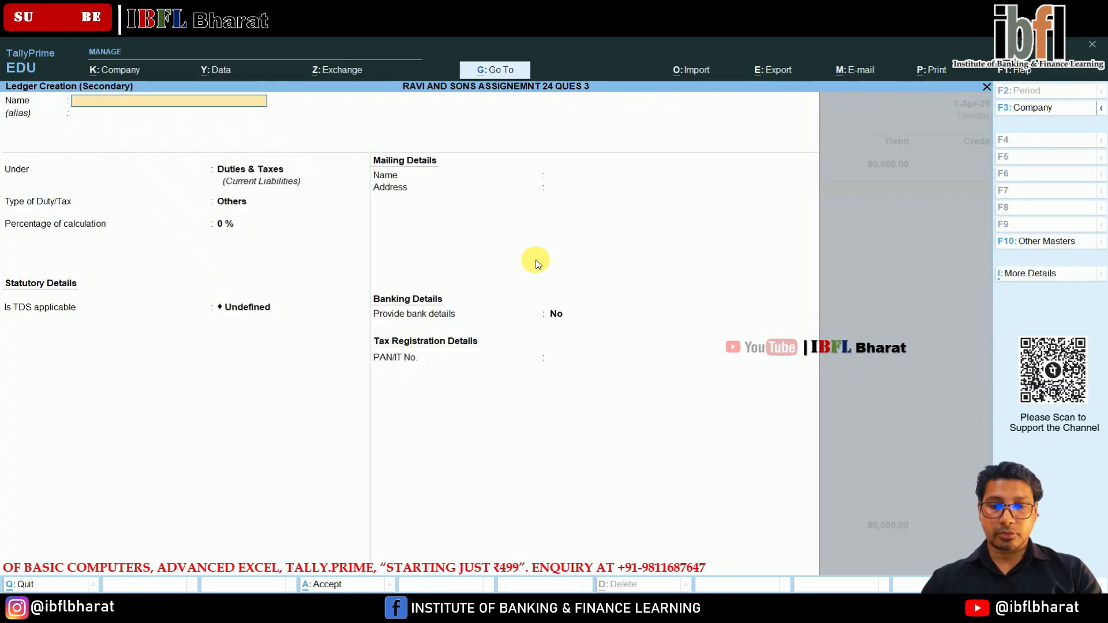
{"action": "type", "text": ". JAGMOHAN"}
{"action": "key", "text": "Return"}
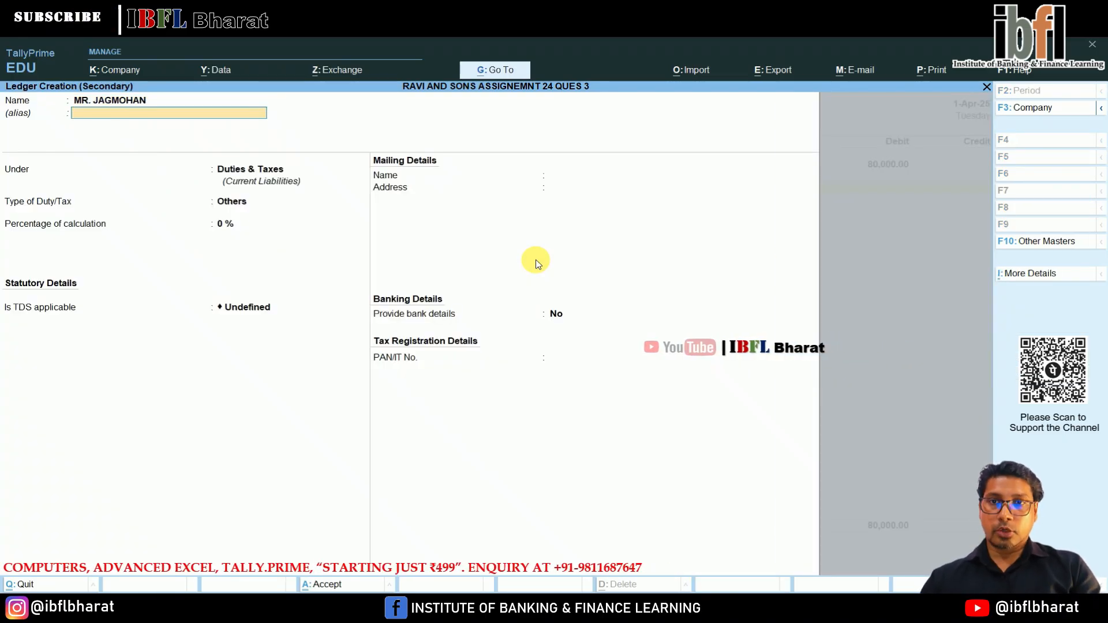
{"action": "key", "text": "Return"}
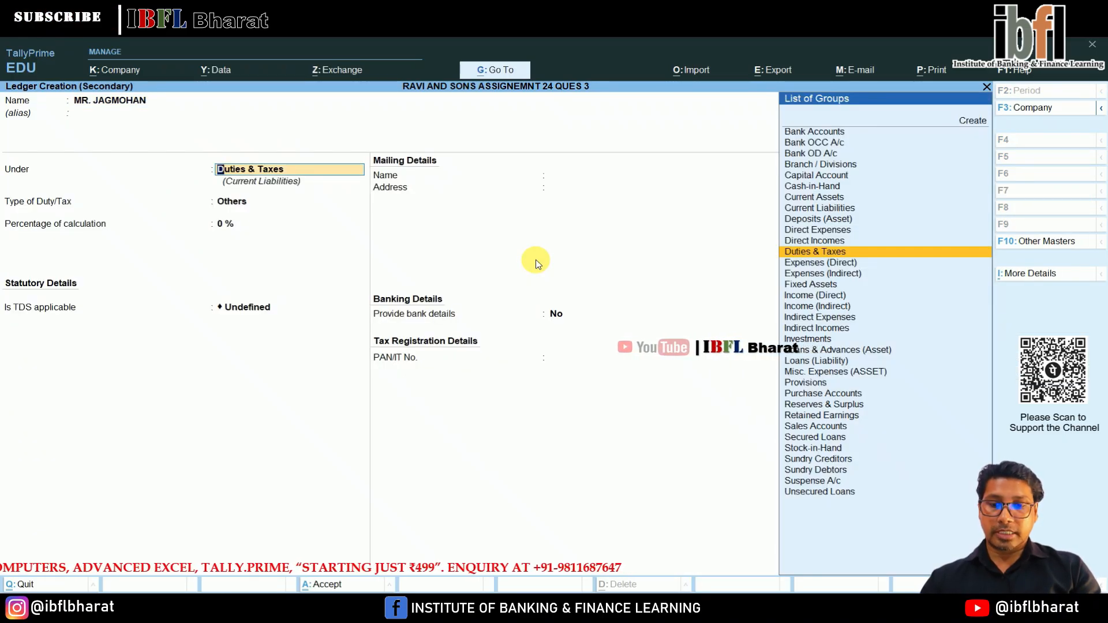
{"action": "type", "text": "CREDI"}
{"action": "key", "text": "Down"}
{"action": "key", "text": "Return"}
{"action": "key", "text": "Return"}
{"action": "key", "text": "Return"}
{"action": "key", "text": "Return"}
{"action": "key", "text": "Return"}
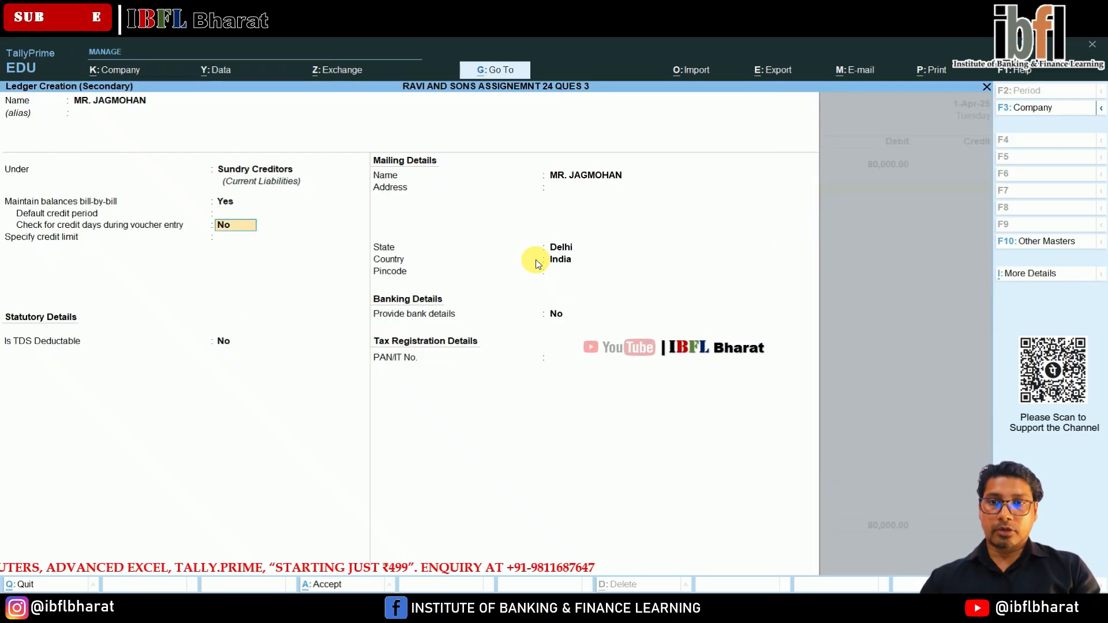
Make the creditor ledger TDS deductible with deductee type Individual/HUF - Resident and TDS deducted in the same voucher.
{"action": "key", "text": "y"}
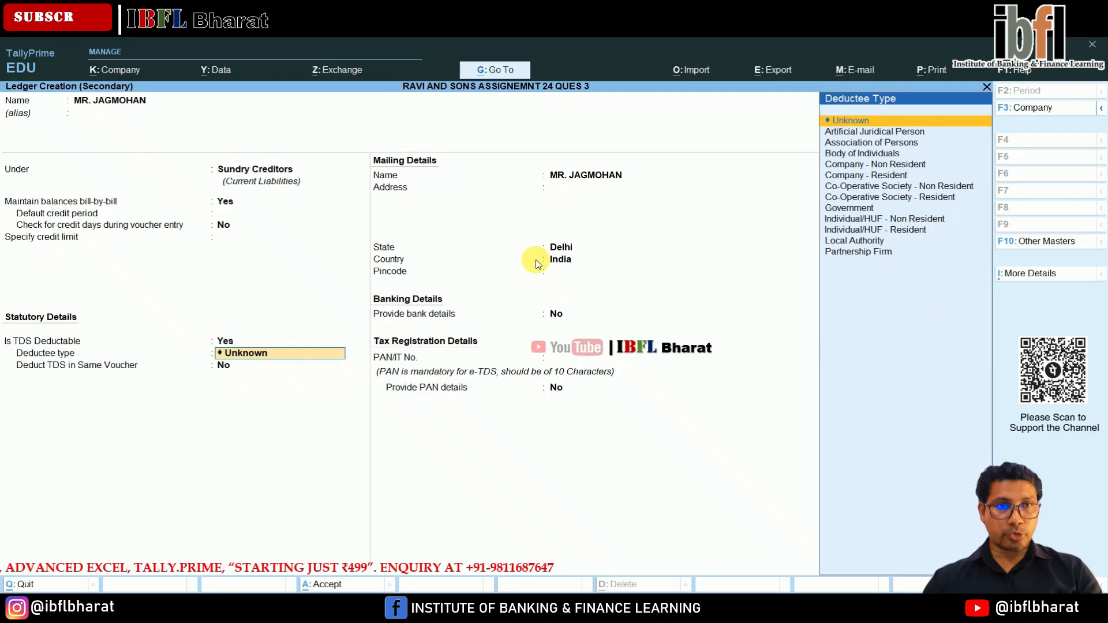
{"action": "key", "text": "Down"}
{"action": "key", "text": "Down"}
{"action": "key", "text": "Down"}
{"action": "key", "text": "Down"}
{"action": "key", "text": "Down"}
{"action": "key", "text": "Down"}
{"action": "key", "text": "Down"}
{"action": "key", "text": "Down"}
{"action": "key", "text": "Down"}
{"action": "key", "text": "Down"}
{"action": "key", "text": "Return"}
{"action": "key", "text": "y"}
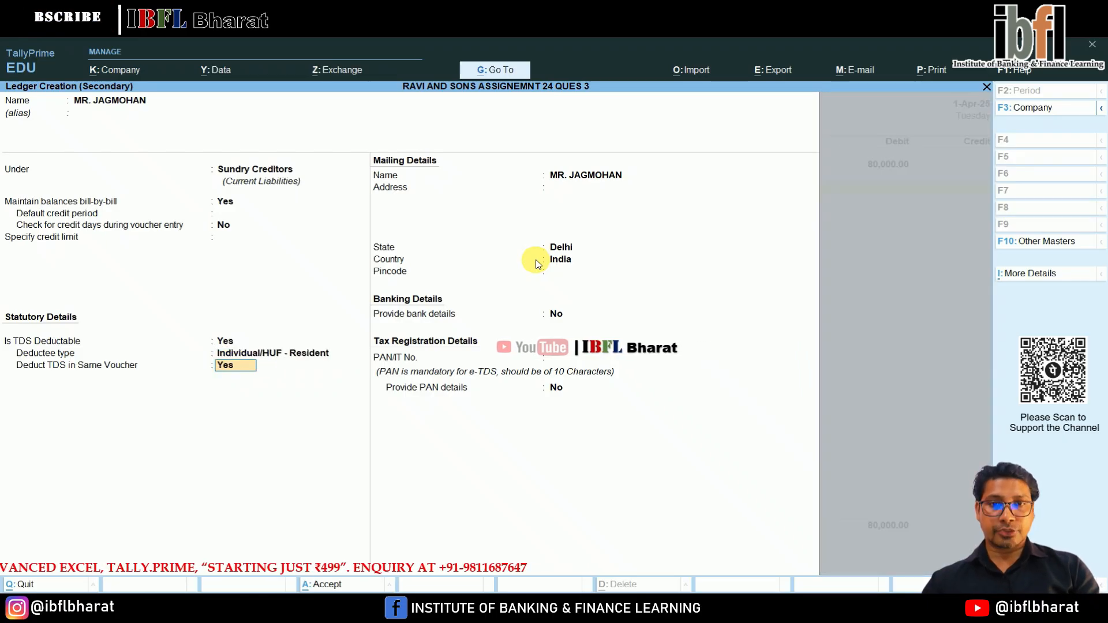
Enter the creditor's PAN, leave additional PAN details off, and save the ledger.
{"action": "key", "text": "Return"}
{"action": "key", "text": "Return"}
{"action": "key", "text": "Return"}
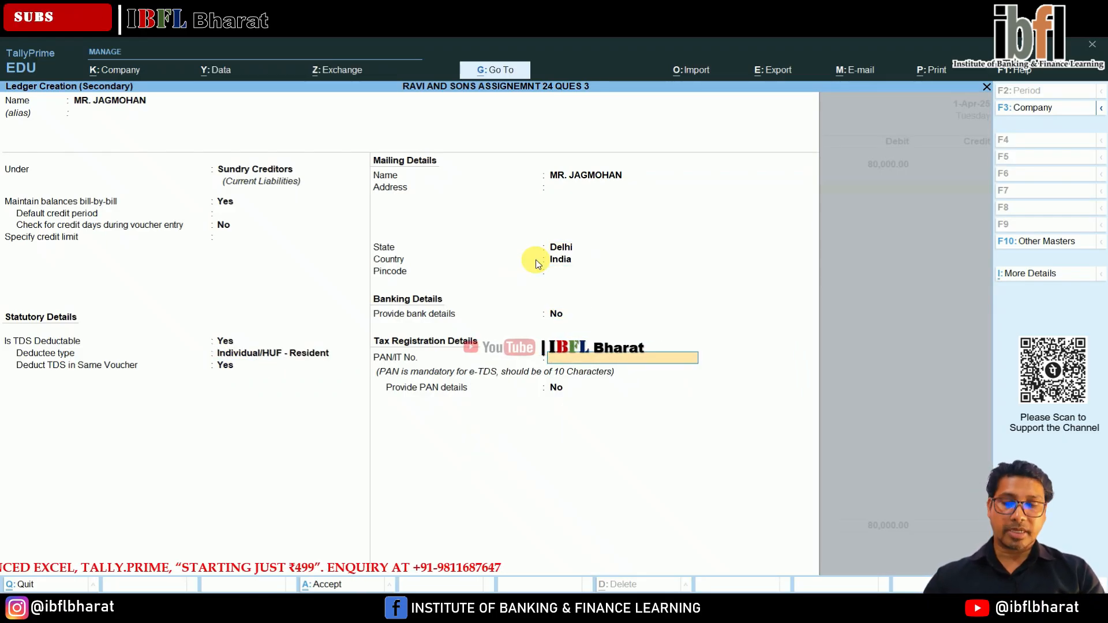
{"action": "type", "text": "AAAPJ1248R"}
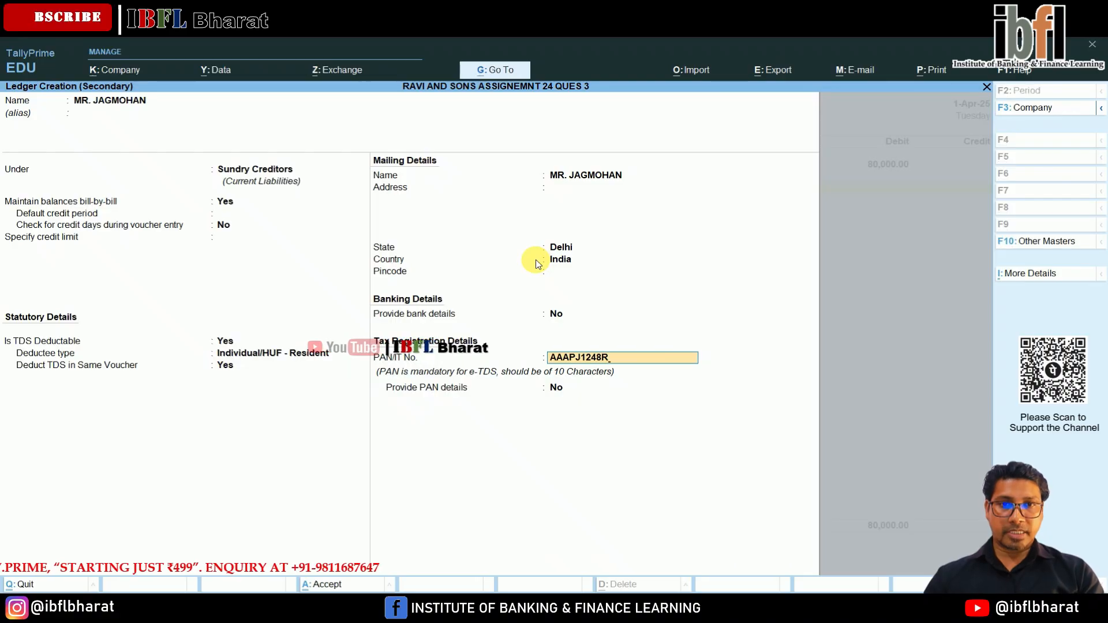
{"action": "key", "text": "Return"}
{"action": "key", "text": "Return"}
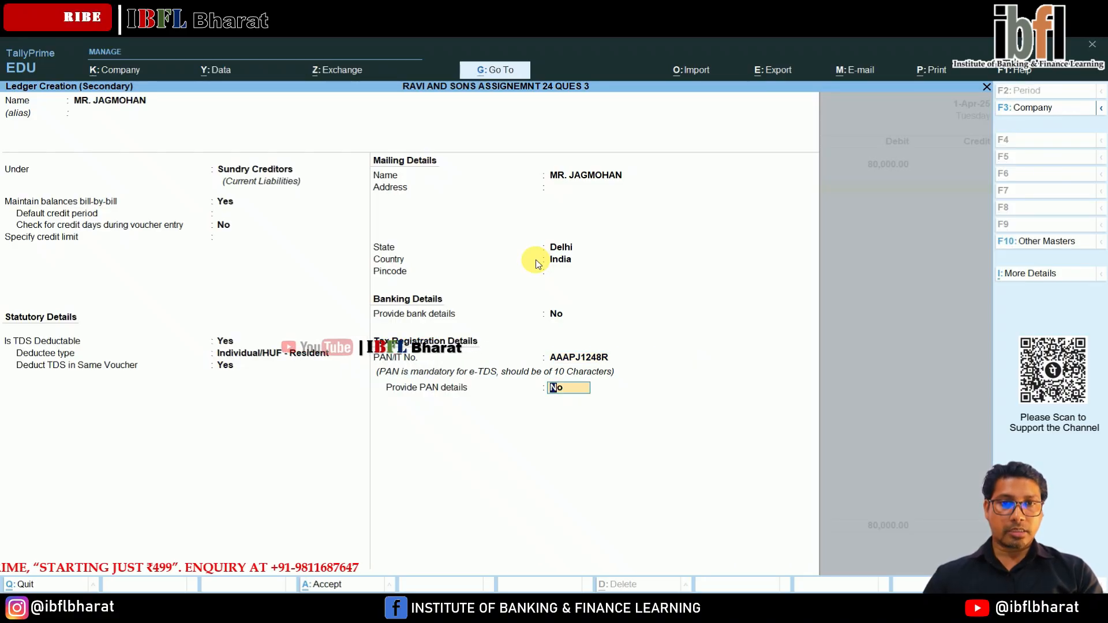
{"action": "key", "text": "Return"}
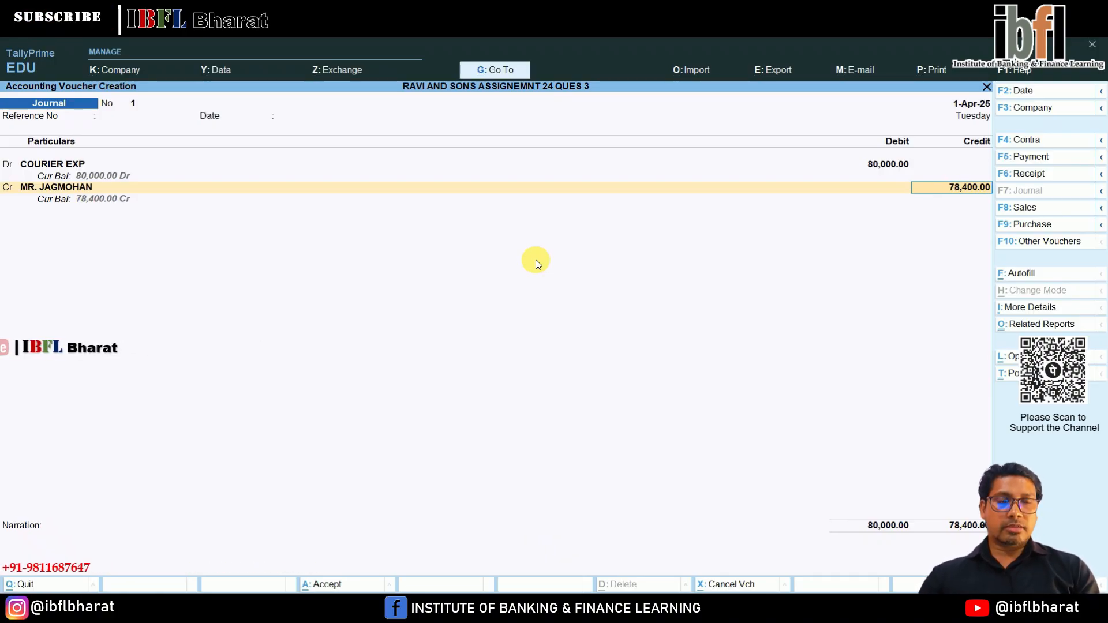
Allocate the creditor's 80,000 credit to a new bill reference named TDS/1 without a due date.
{"action": "key", "text": "Return"}
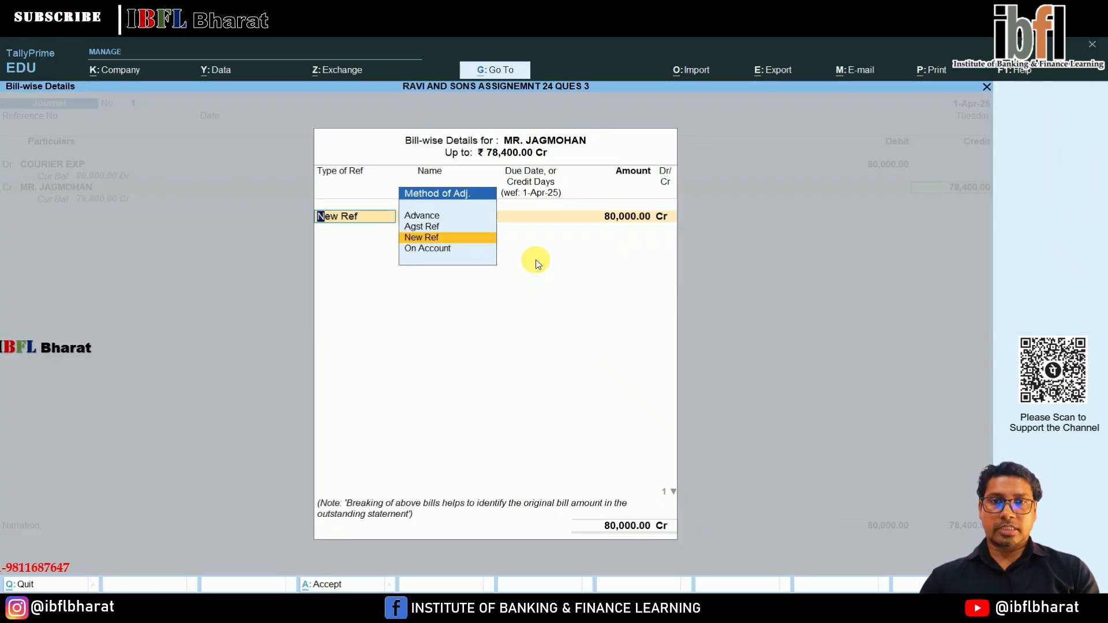
{"action": "key", "text": "Return"}
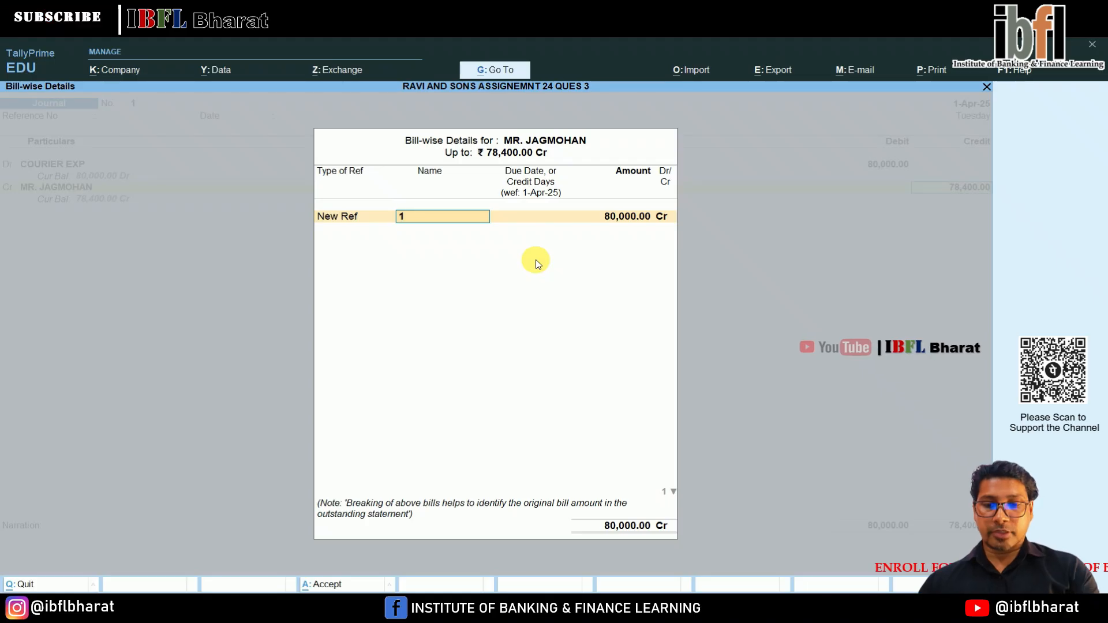
{"action": "type", "text": "TDS/"}
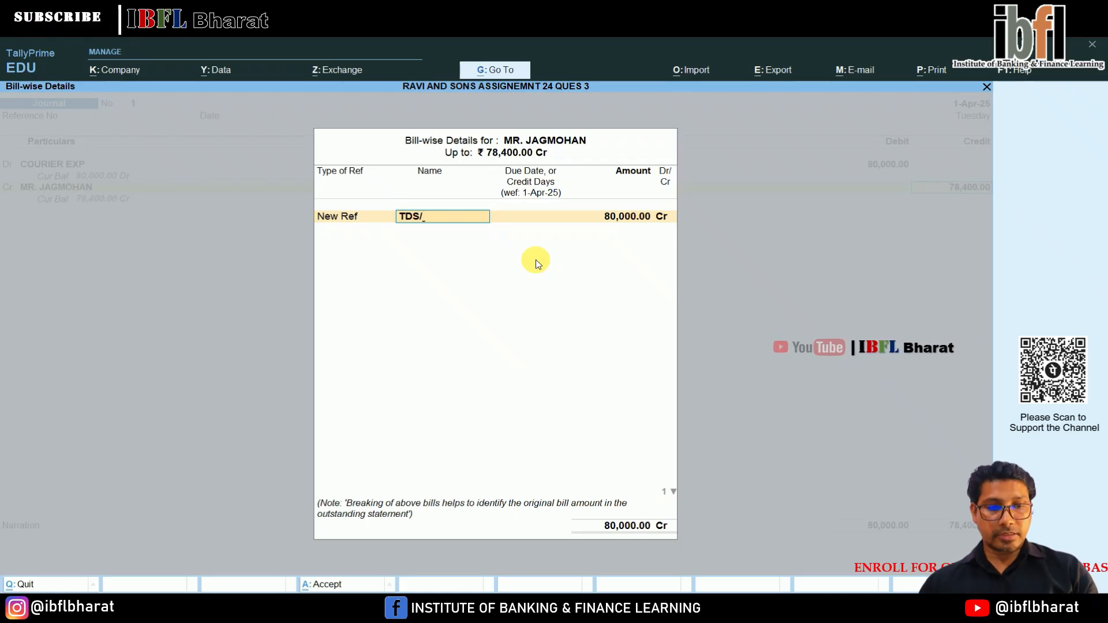
{"action": "type", "text": "1"}
{"action": "key", "text": "Return"}
{"action": "key", "text": "Return"}
{"action": "key", "text": "Return"}
{"action": "key", "text": "Return"}
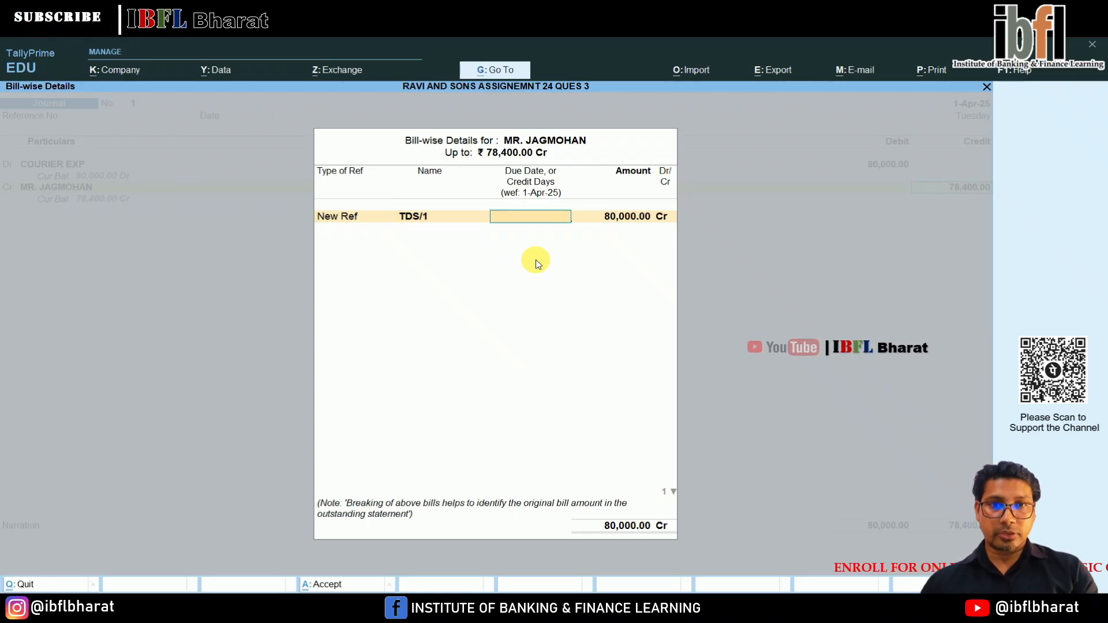
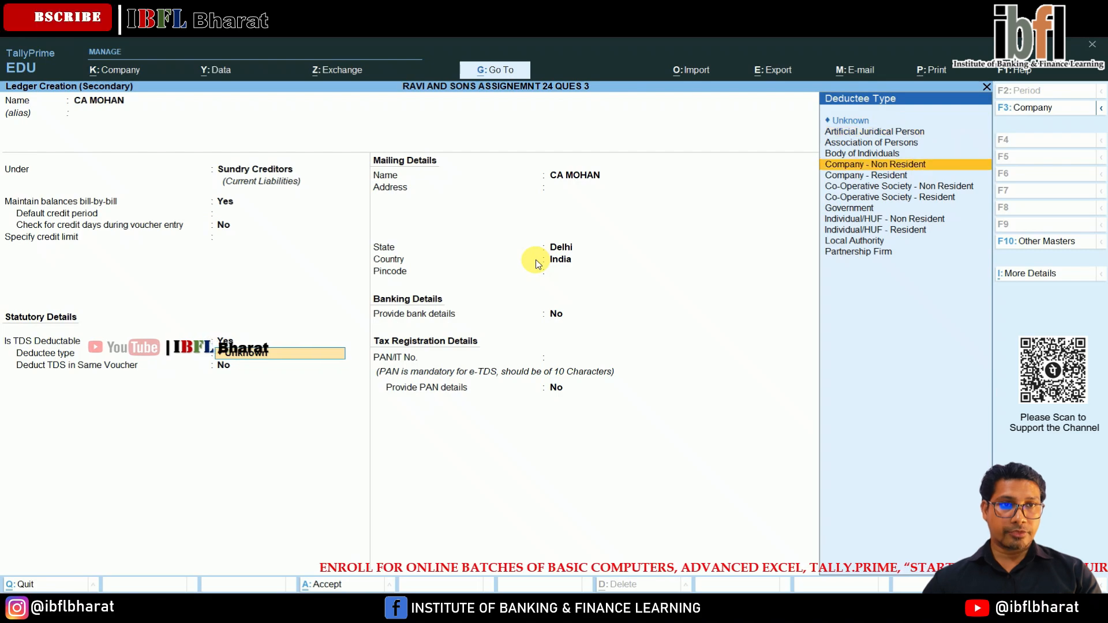
Set the auditor ledger's deductee type to Individual/HUF - Resident and enable TDS deduction in the same voucher.
{"action": "key", "text": "Return"}
{"action": "key", "text": "Return"}
{"action": "key", "text": "Return"}
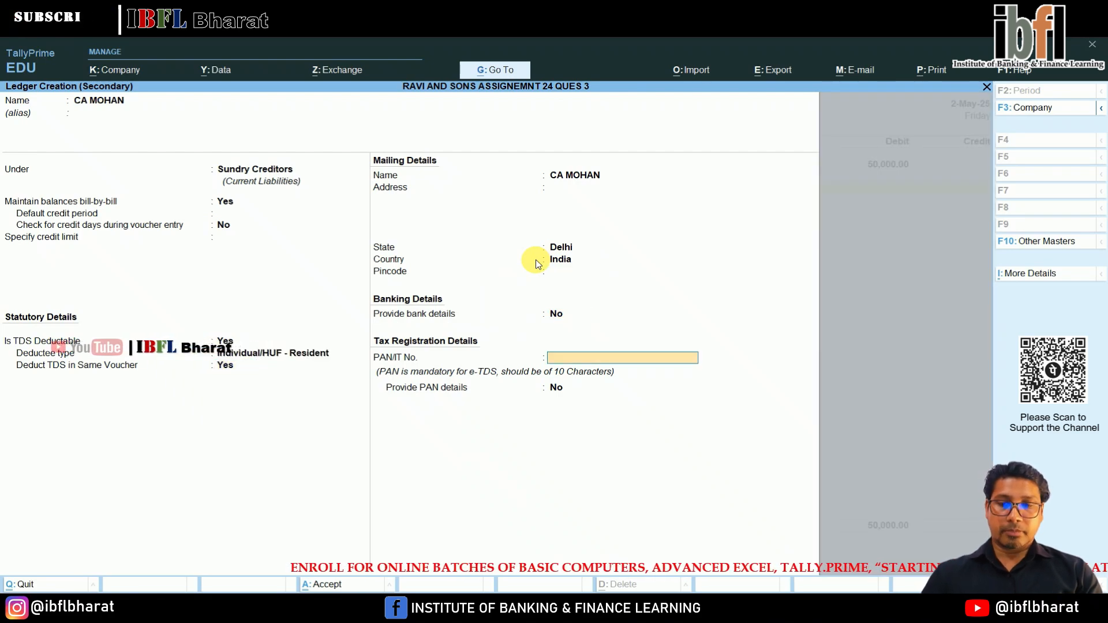
Enter the auditor's PAN, leave additional PAN details off, and save the creditor ledger.
{"action": "type", "text": "AAAPR9685J"}
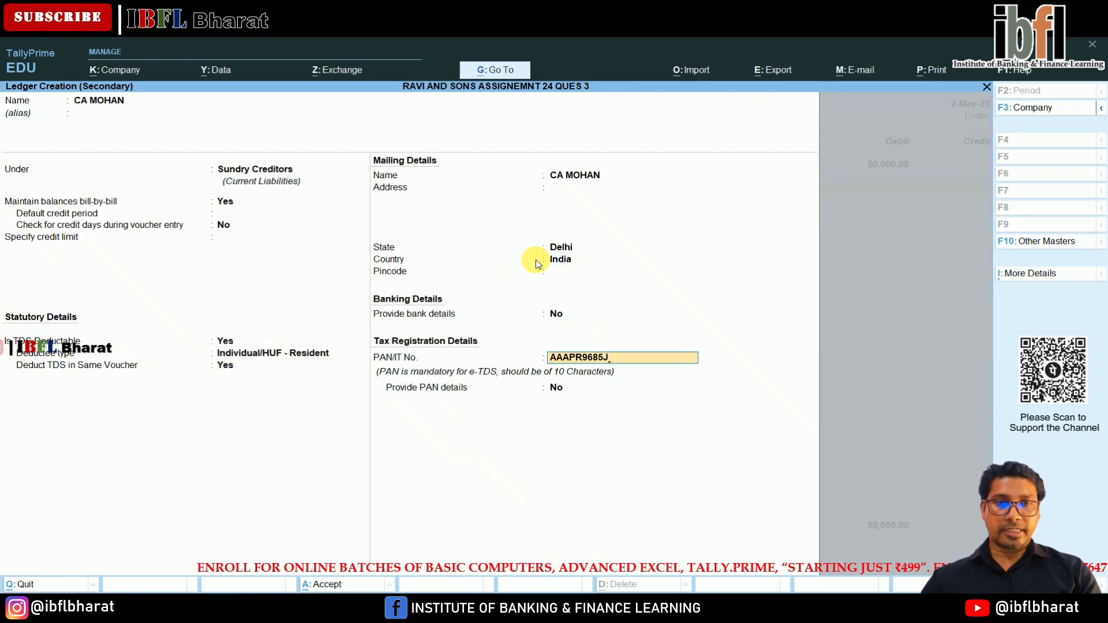
{"action": "key", "text": "Return"}
{"action": "key", "text": "Return"}
{"action": "key", "text": "Return"}
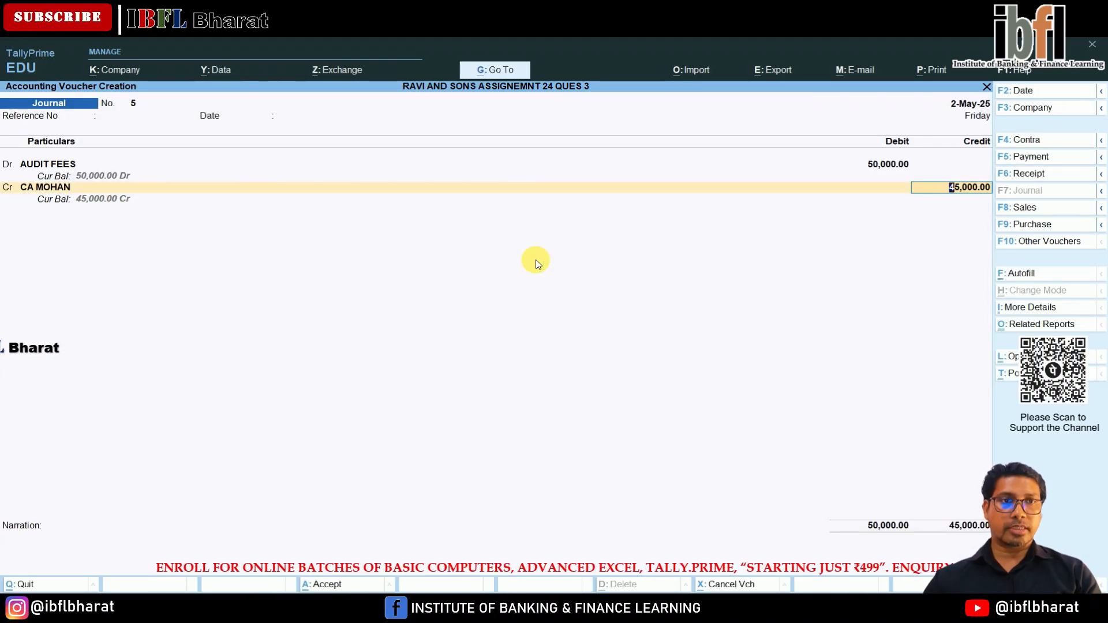
Allocate the auditor's 45,000 credit to new bill reference TDS/05, as 50,000 Cr less 5,000 Dr for TDS.
{"action": "key", "text": "Return"}
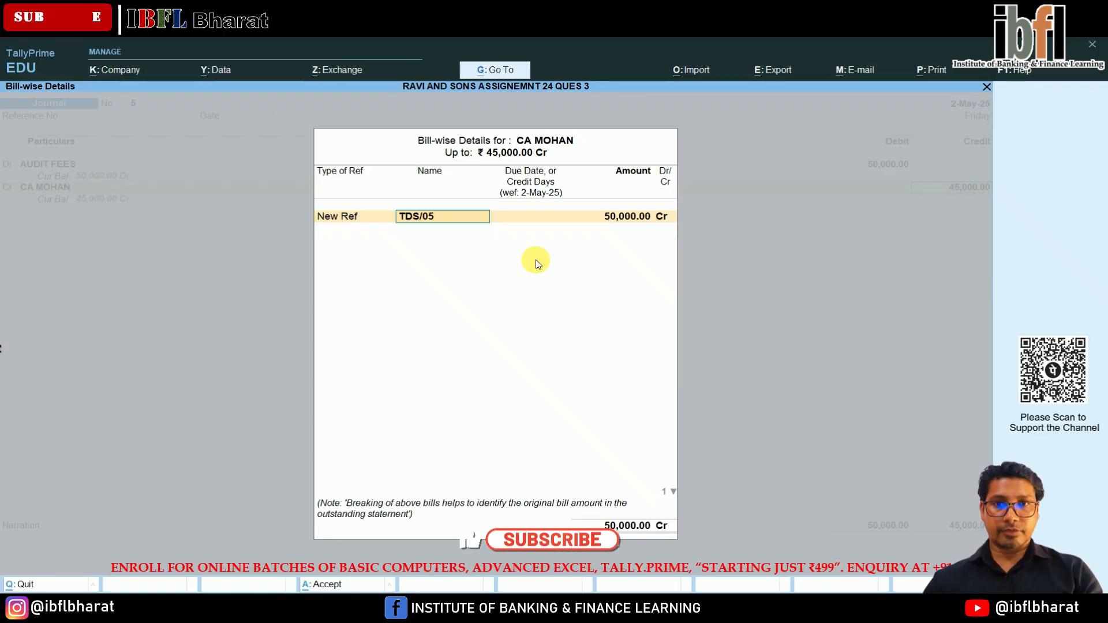
{"action": "key", "text": "Return"}
{"action": "key", "text": "Return"}
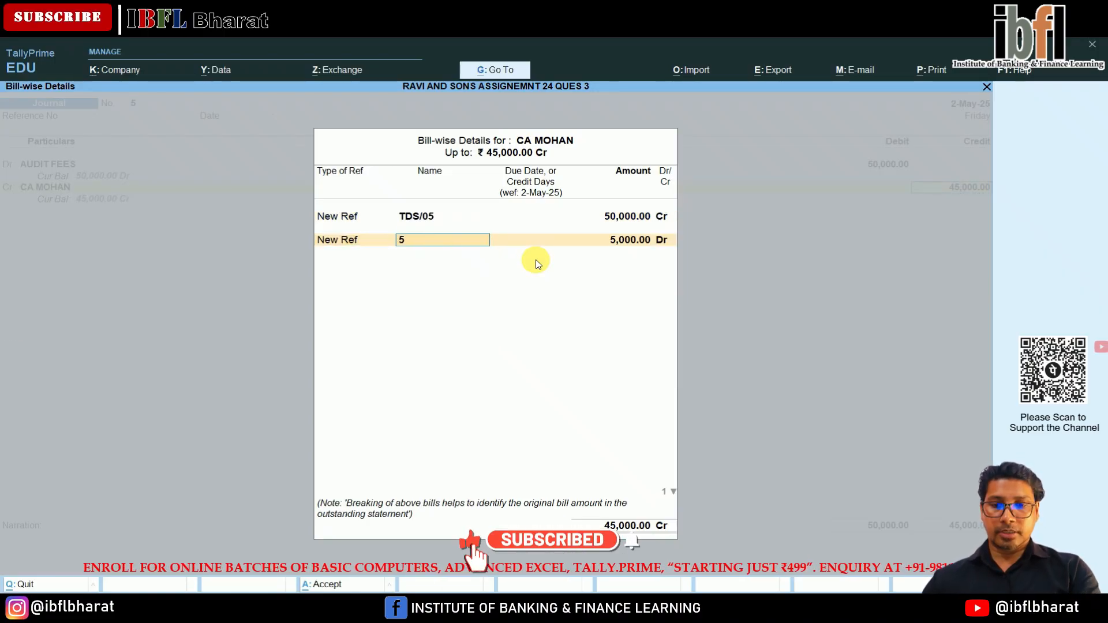
Credit TDS ON AUDIT FEES with 5,000, save the audit fees journal voucher and leave voucher entry.
{"action": "key", "text": "Return"}
{"action": "key", "text": "Return"}
{"action": "key", "text": "Return"}
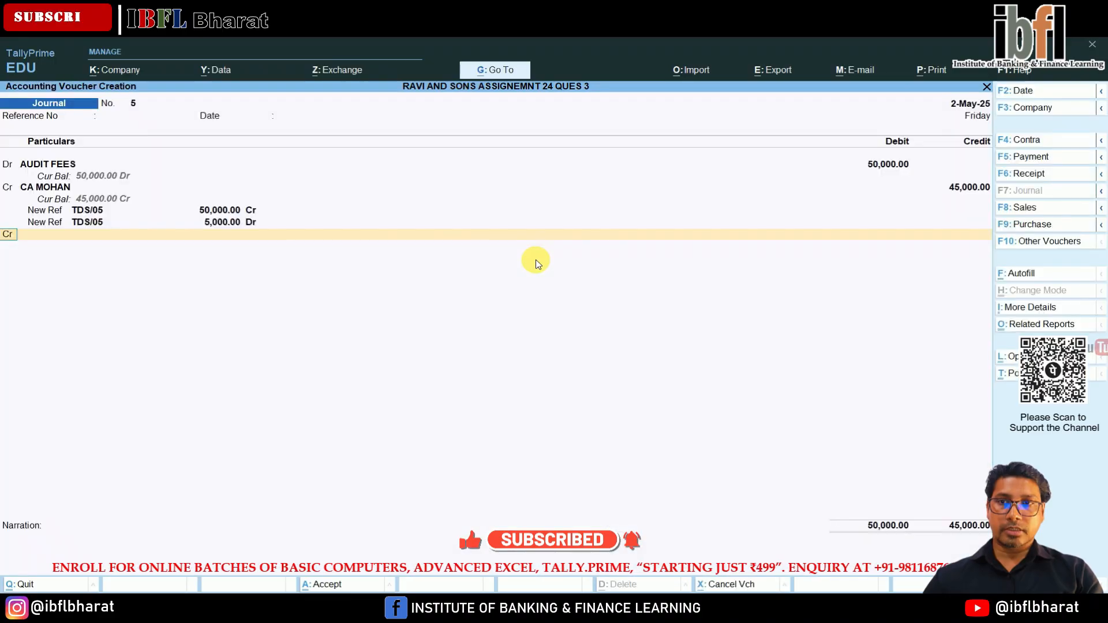
{"action": "key", "text": "Down"}
{"action": "key", "text": "Down"}
{"action": "key", "text": "Down"}
{"action": "key", "text": "Down"}
{"action": "key", "text": "Down"}
{"action": "key", "text": "Down"}
{"action": "key", "text": "Down"}
{"action": "key", "text": "Down"}
{"action": "key", "text": "Down"}
{"action": "key", "text": "Down"}
{"action": "key", "text": "Down"}
{"action": "key", "text": "Return"}
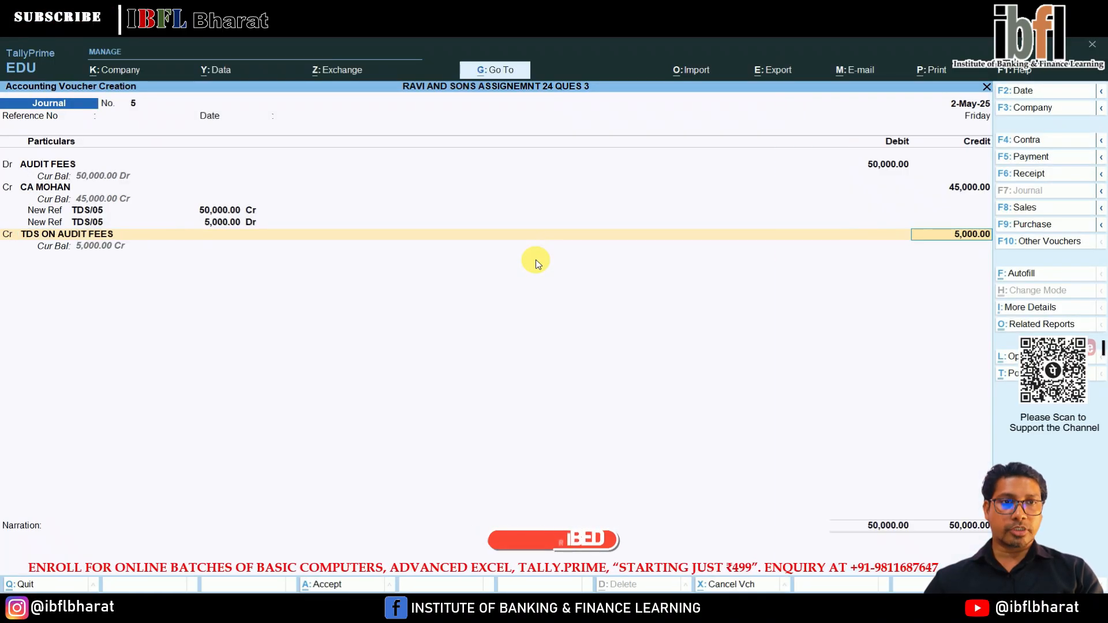
{"action": "key", "text": "Return"}
{"action": "key", "text": "Return"}
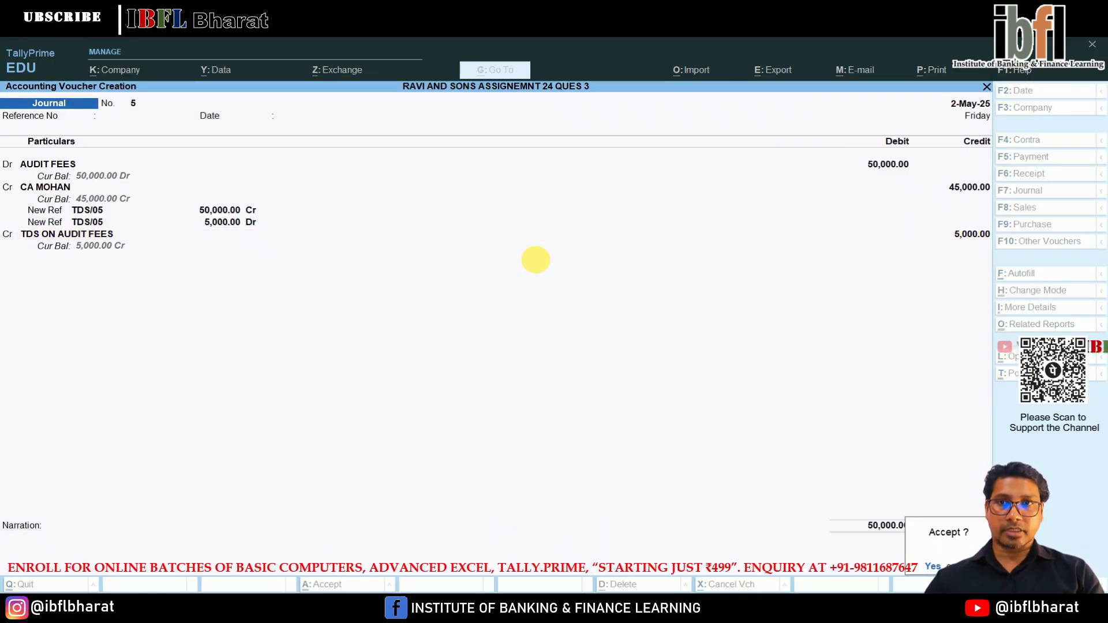
{"action": "key", "text": "Return"}
{"action": "key", "text": "Escape"}
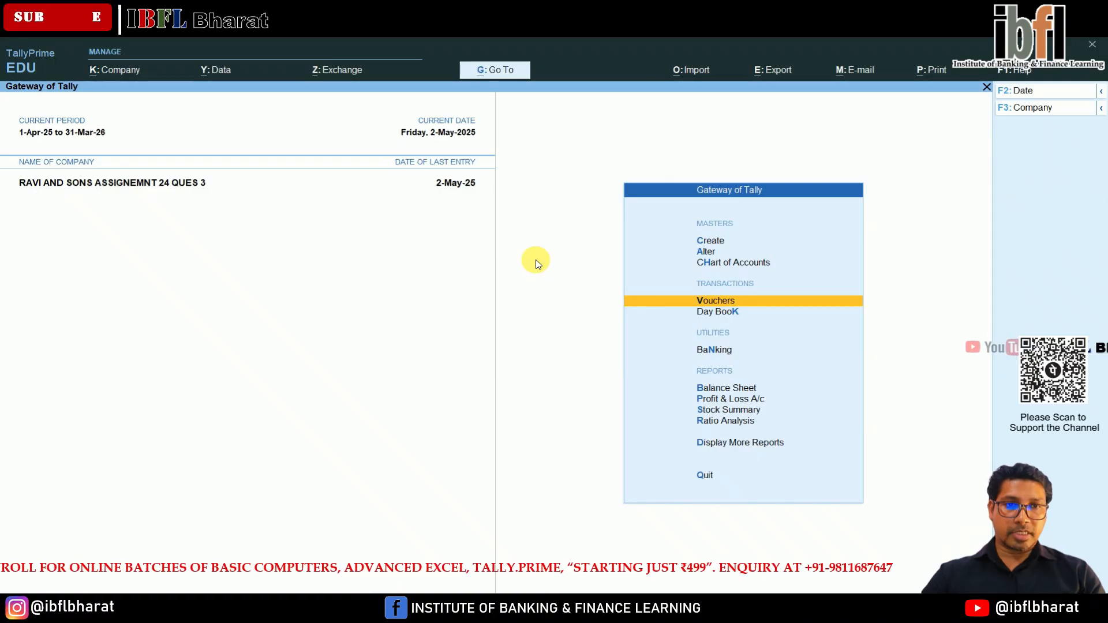
Display the balance sheet in detailed form and drill down into the Duties & Taxes group.
{"action": "key", "text": "Down"}
{"action": "key", "text": "Down"}
{"action": "key", "text": "Down"}
{"action": "key", "text": "Return"}
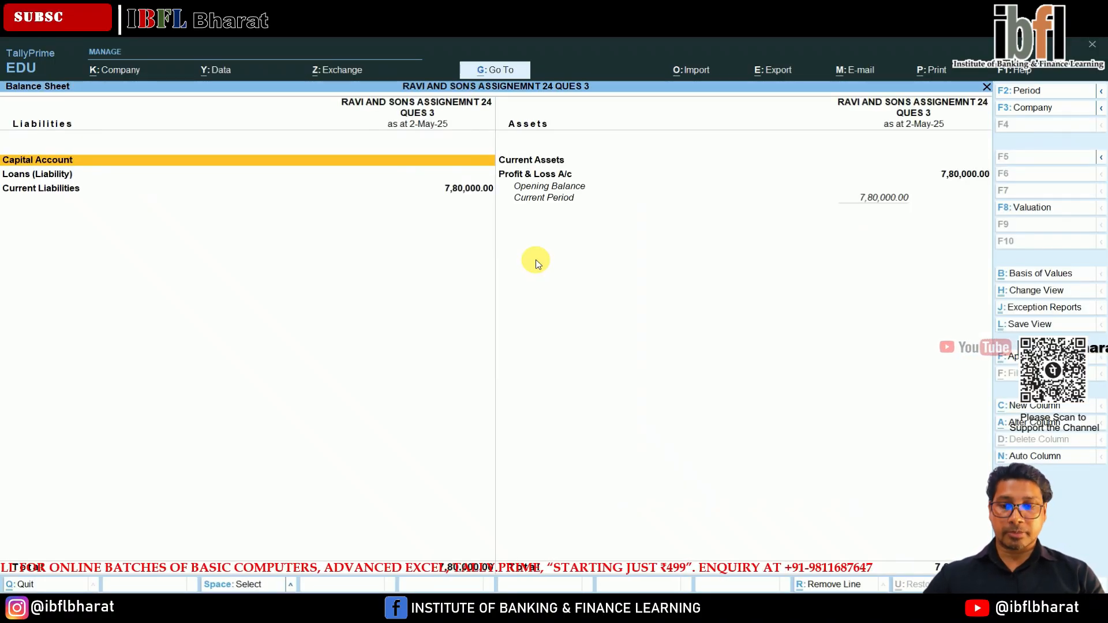
{"action": "key", "text": "alt+F5"}
{"action": "key", "text": "Down"}
{"action": "key", "text": "Down"}
{"action": "key", "text": "Down"}
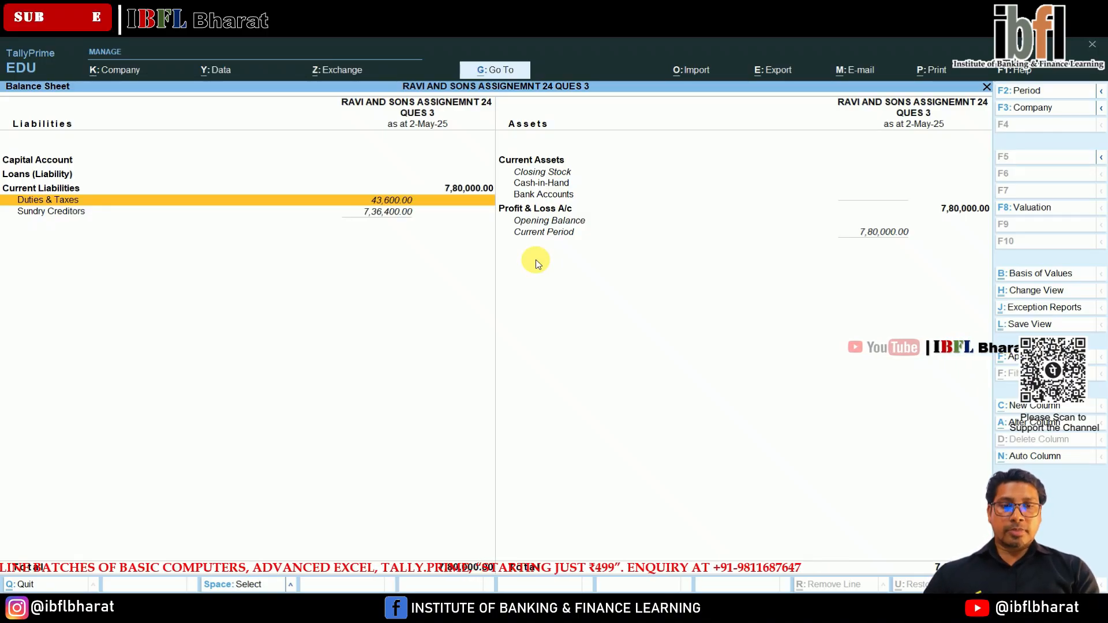
{"action": "key", "text": "Return"}
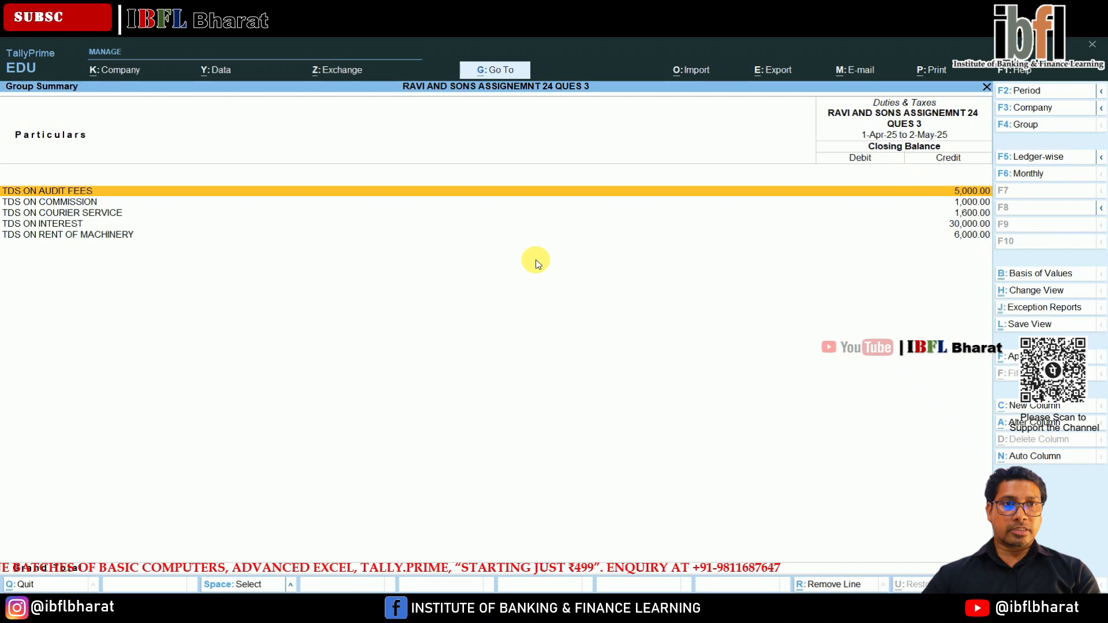
Check the monthly summaries of the TDS ledgers for audit fees, commission and rent of machinery.
{"action": "key", "text": "Return"}
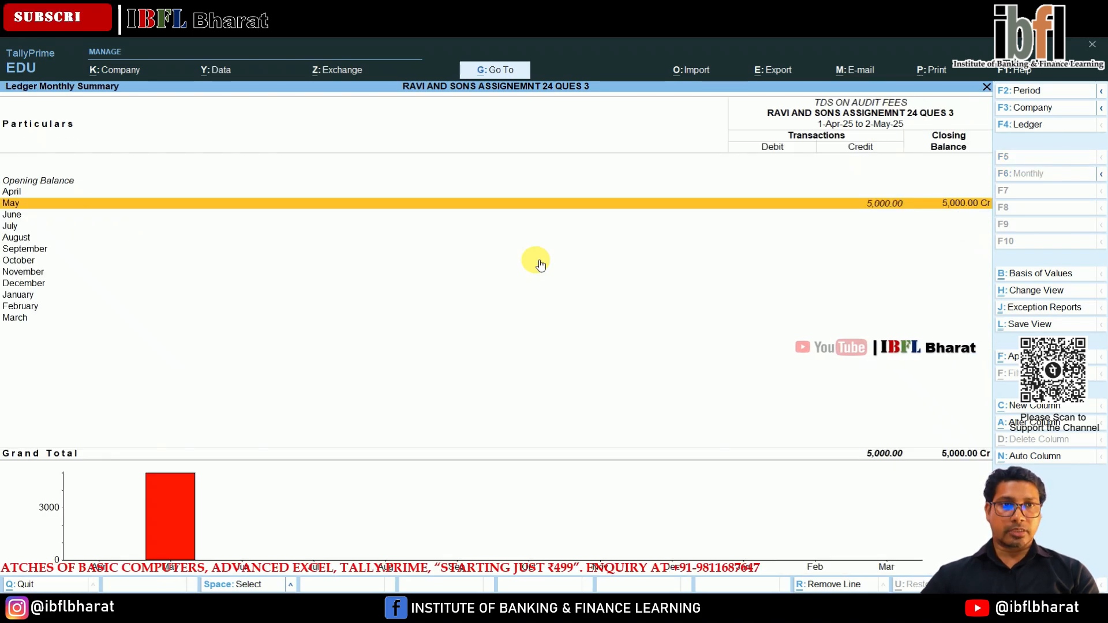
{"action": "key", "text": "Escape"}
{"action": "key", "text": "Down"}
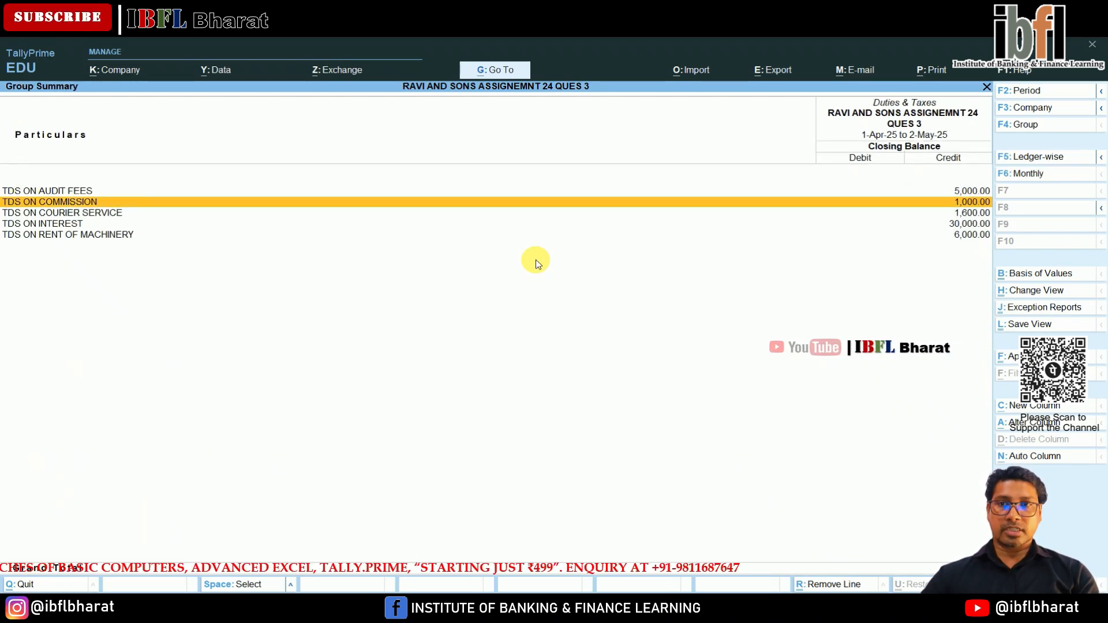
{"action": "key", "text": "Return"}
{"action": "key", "text": "Escape"}
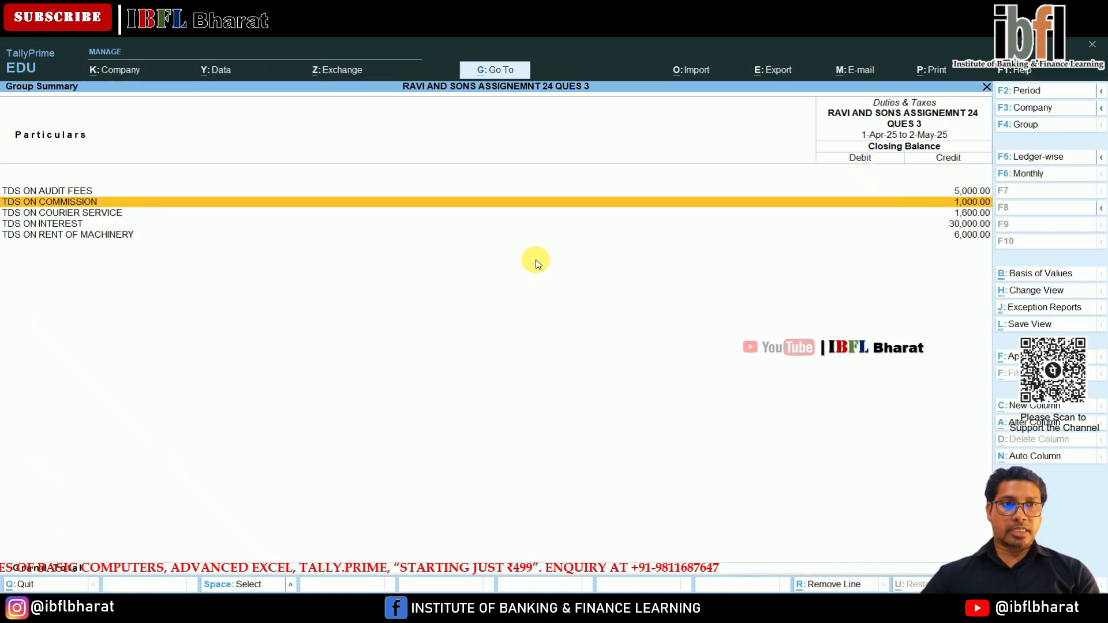
{"action": "key", "text": "Down"}
{"action": "key", "text": "Down"}
{"action": "key", "text": "Down"}
{"action": "key", "text": "Return"}
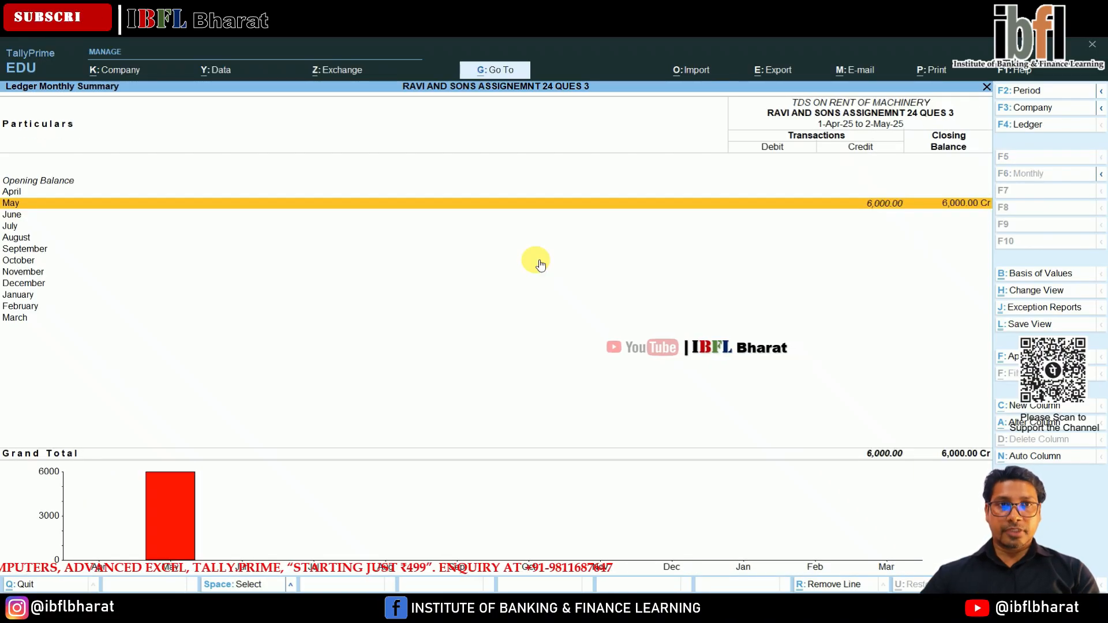
{"action": "key", "text": "Escape"}
{"action": "key", "text": "Up"}
{"action": "key", "text": "Up"}
{"action": "key", "text": "Up"}
{"action": "key", "text": "Up"}
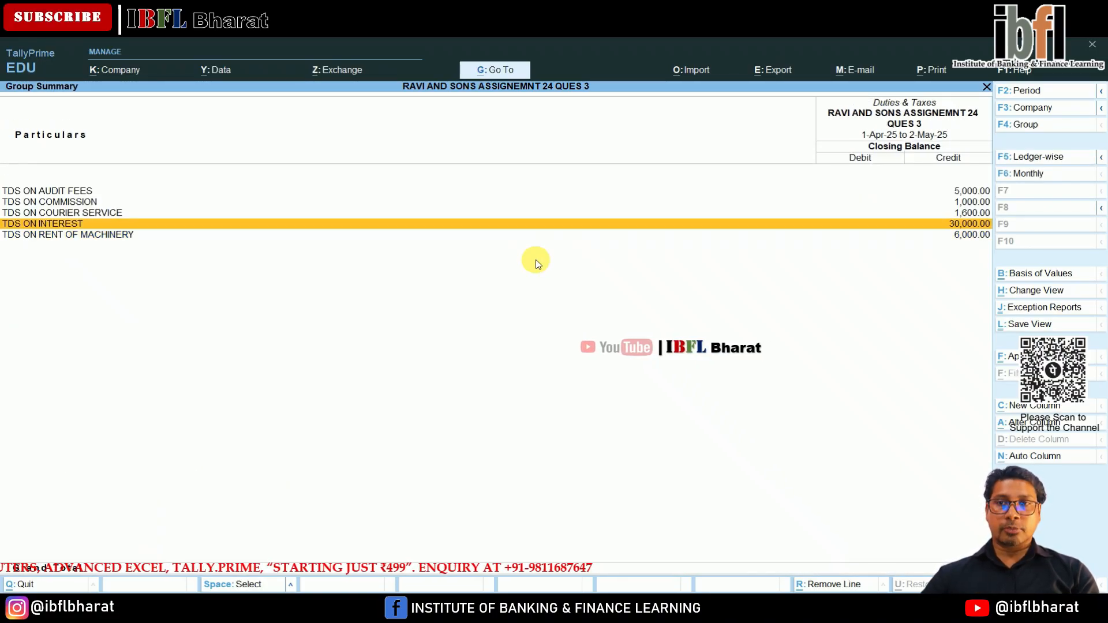
{"action": "key", "text": "Escape"}
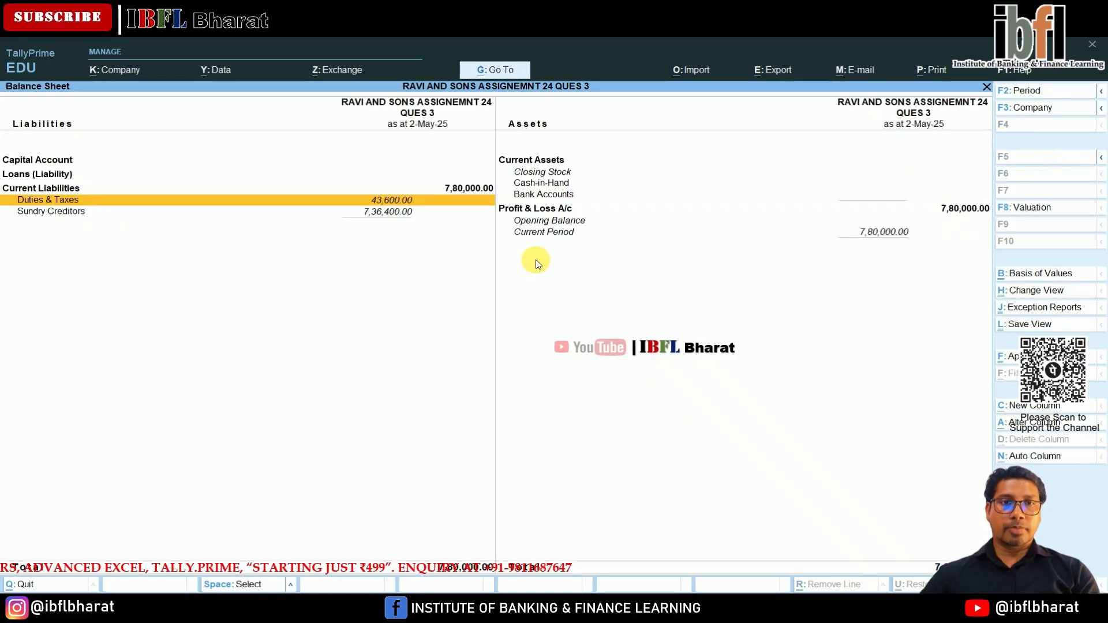
Leave the balance sheet and open voucher entry for payment vouchers.
{"action": "key", "text": "Escape"}
{"action": "key", "text": "Escape"}
{"action": "key", "text": "Escape"}
{"action": "key", "text": "Down"}
{"action": "key", "text": "Down"}
{"action": "key", "text": "Down"}
{"action": "key", "text": "Return"}
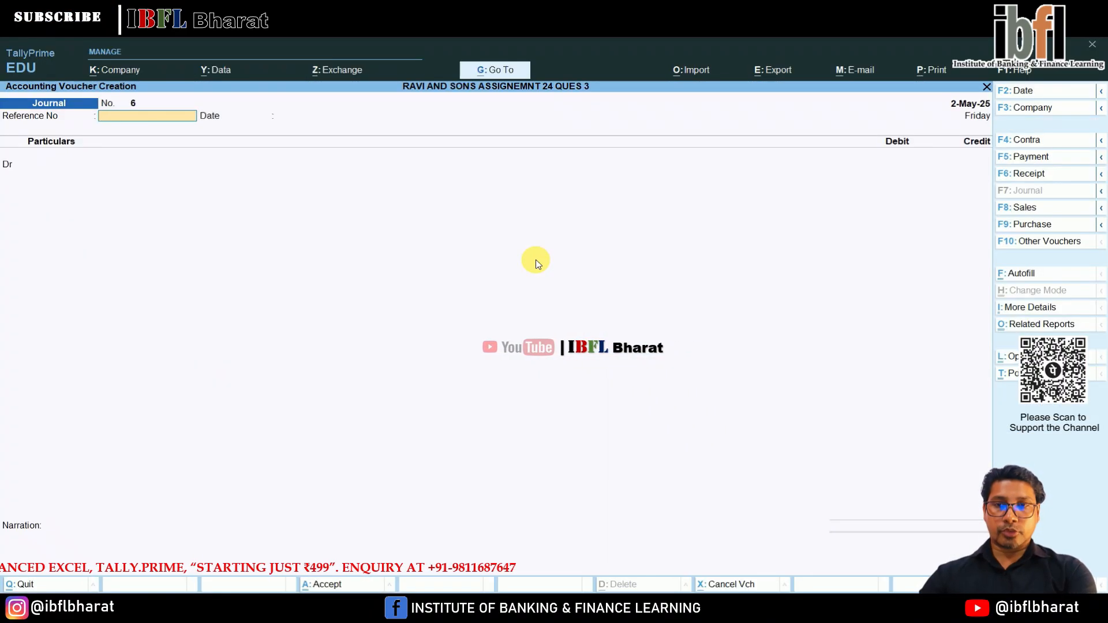
{"action": "key", "text": "F5"}
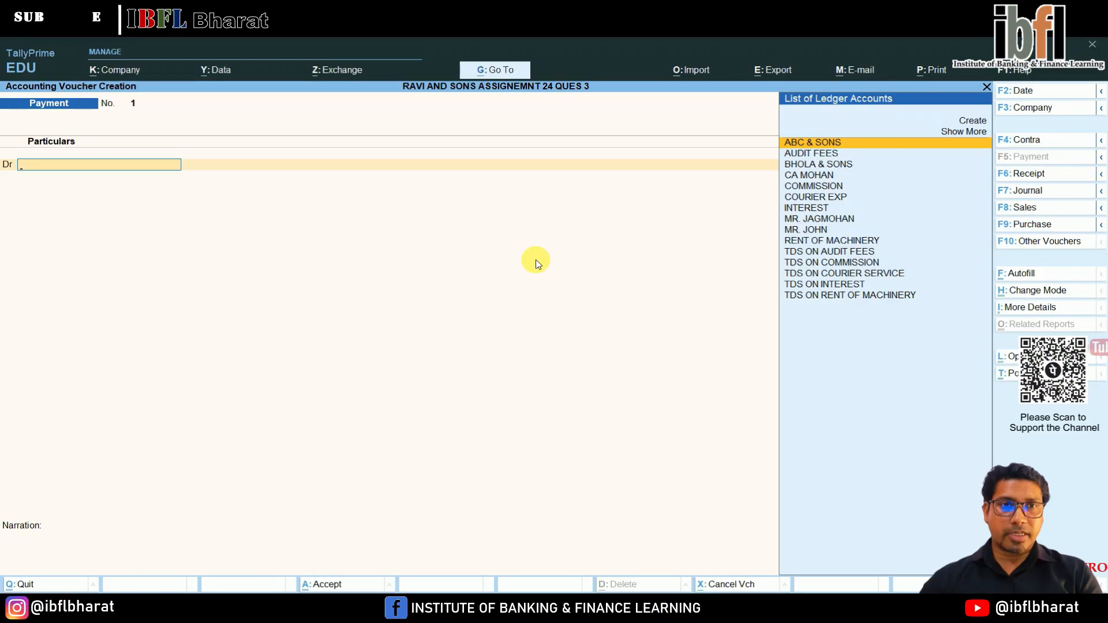
{"action": "key", "text": "Down"}
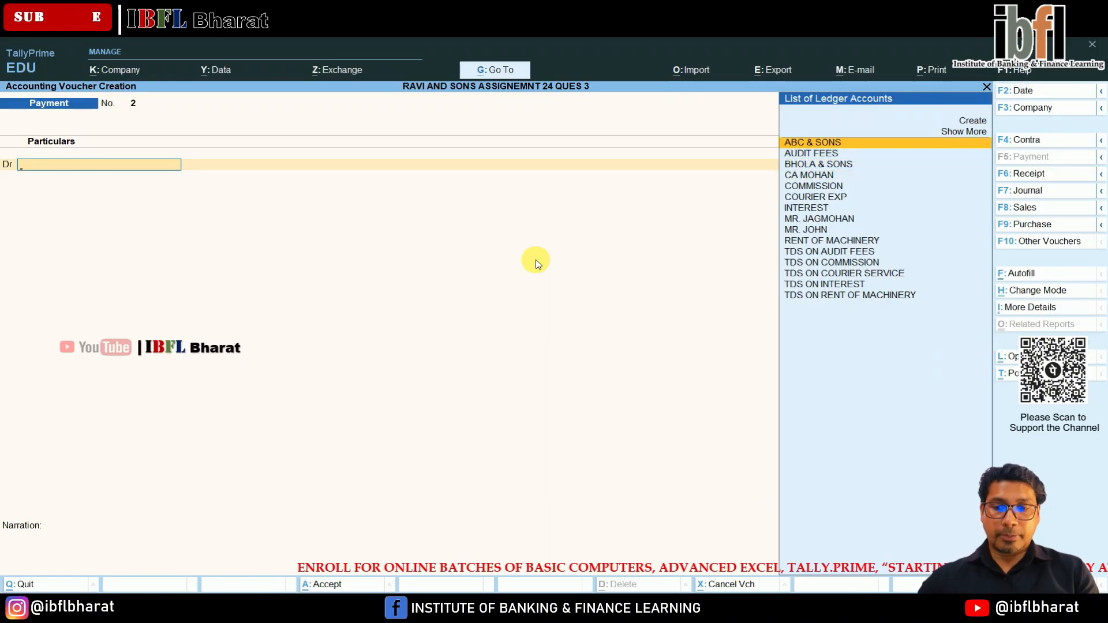
Date the second payment voucher 2-Apr-25 and debit BHOLA & SONS with 2,70,000.
{"action": "key", "text": "F2"}
{"action": "type", "text": "2-4"}
{"action": "key", "text": "Return"}
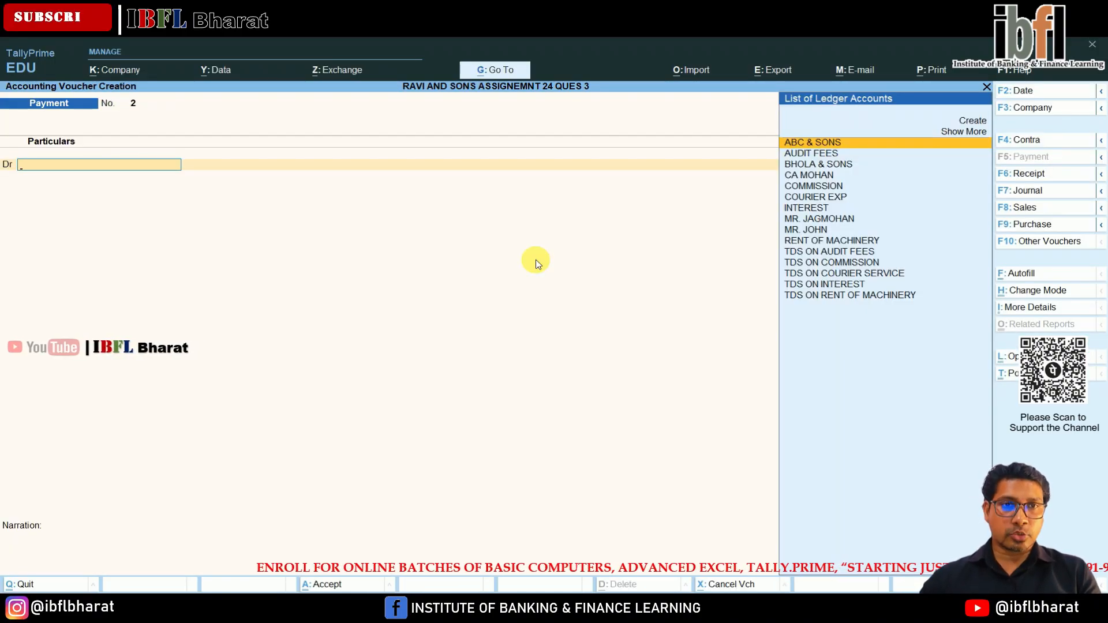
{"action": "key", "text": "Down"}
{"action": "key", "text": "Down"}
{"action": "key", "text": "Down"}
{"action": "key", "text": "Down"}
{"action": "key", "text": "Down"}
{"action": "key", "text": "Down"}
{"action": "key", "text": "Down"}
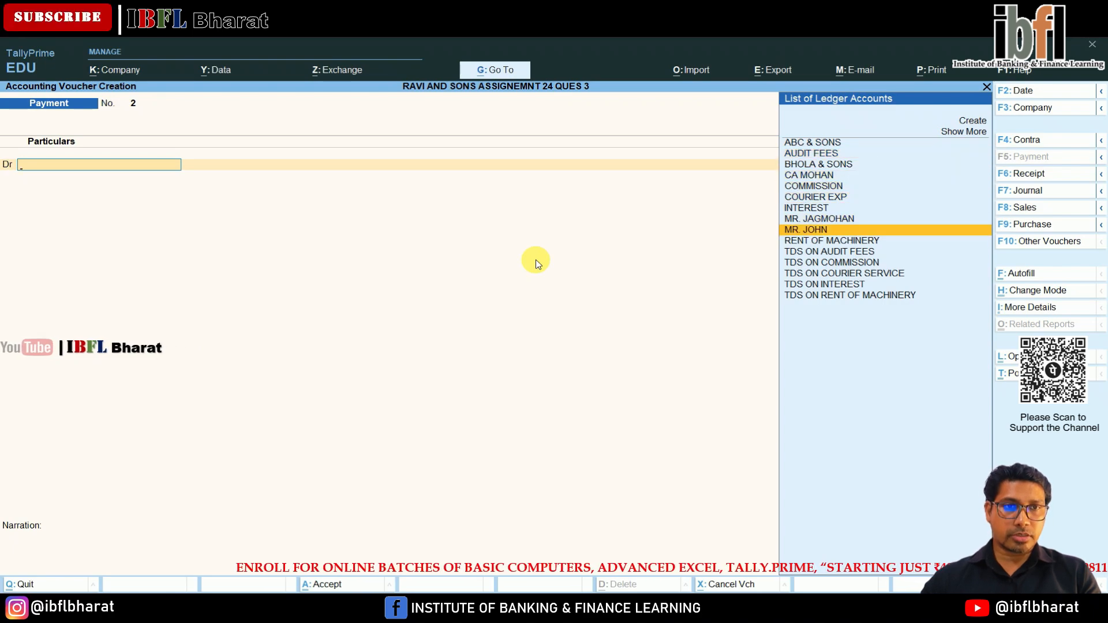
{"action": "key", "text": "Up"}
{"action": "key", "text": "Up"}
{"action": "key", "text": "Up"}
{"action": "key", "text": "Up"}
{"action": "key", "text": "Up"}
{"action": "key", "text": "Return"}
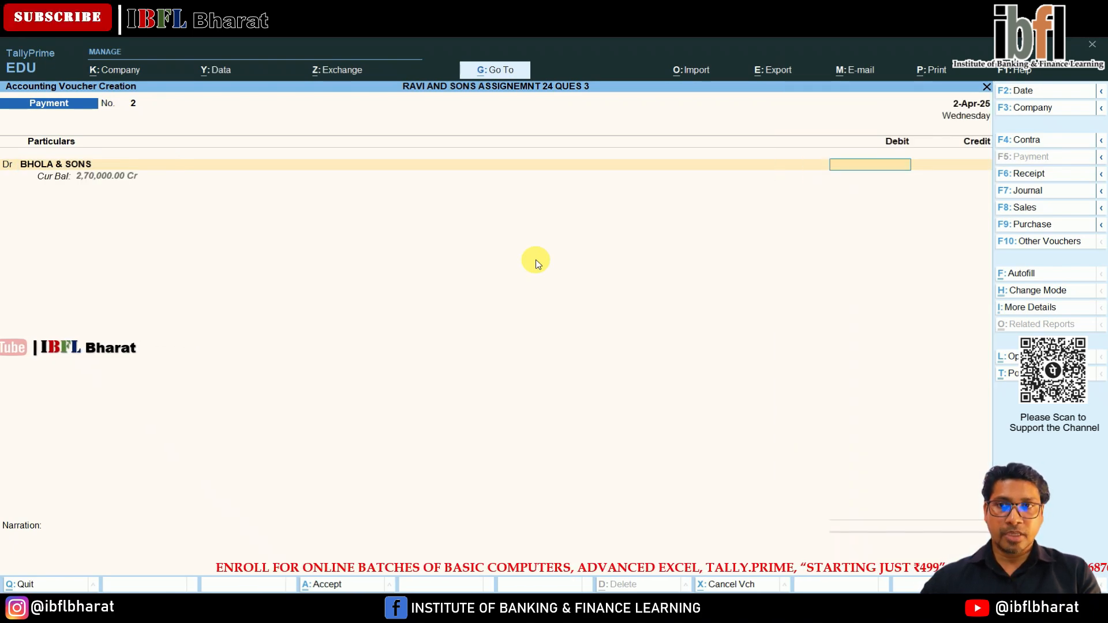
{"action": "type", "text": "270000"}
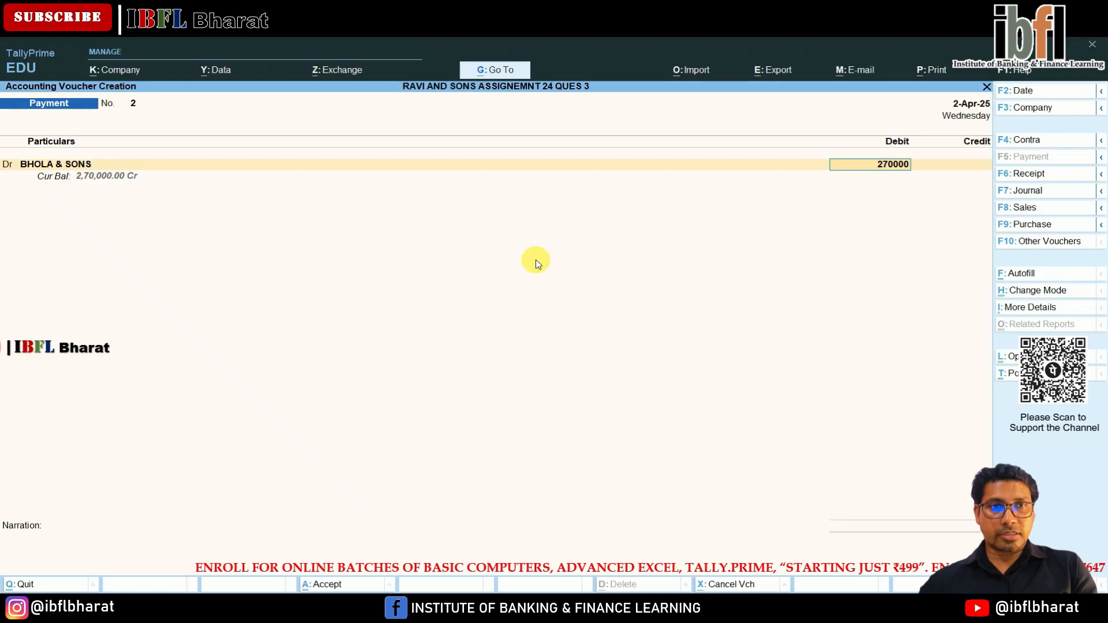
Settle the debit against bill TDS/3, credit BANK with 2,70,000 and save the payment voucher.
{"action": "key", "text": "Return"}
{"action": "key", "text": "Return"}
{"action": "key", "text": "Return"}
{"action": "key", "text": "Return"}
{"action": "key", "text": "Return"}
{"action": "key", "text": "Return"}
{"action": "key", "text": "Return"}
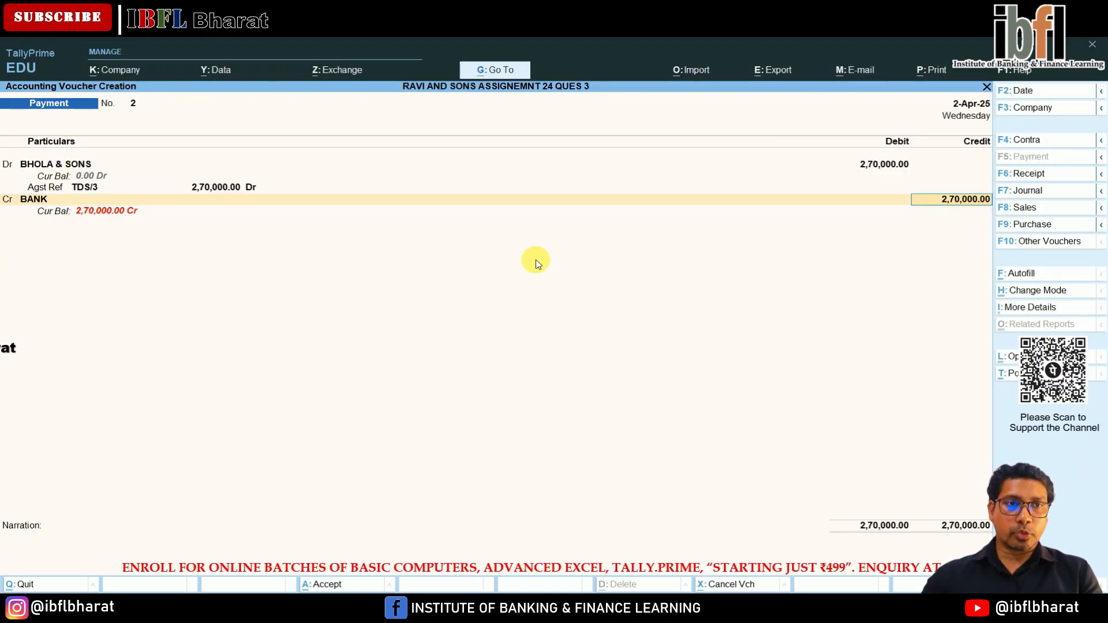
{"action": "key", "text": "Return"}
{"action": "key", "text": "Return"}
{"action": "key", "text": "Return"}
{"action": "key", "text": "Return"}
{"action": "key", "text": "Return"}
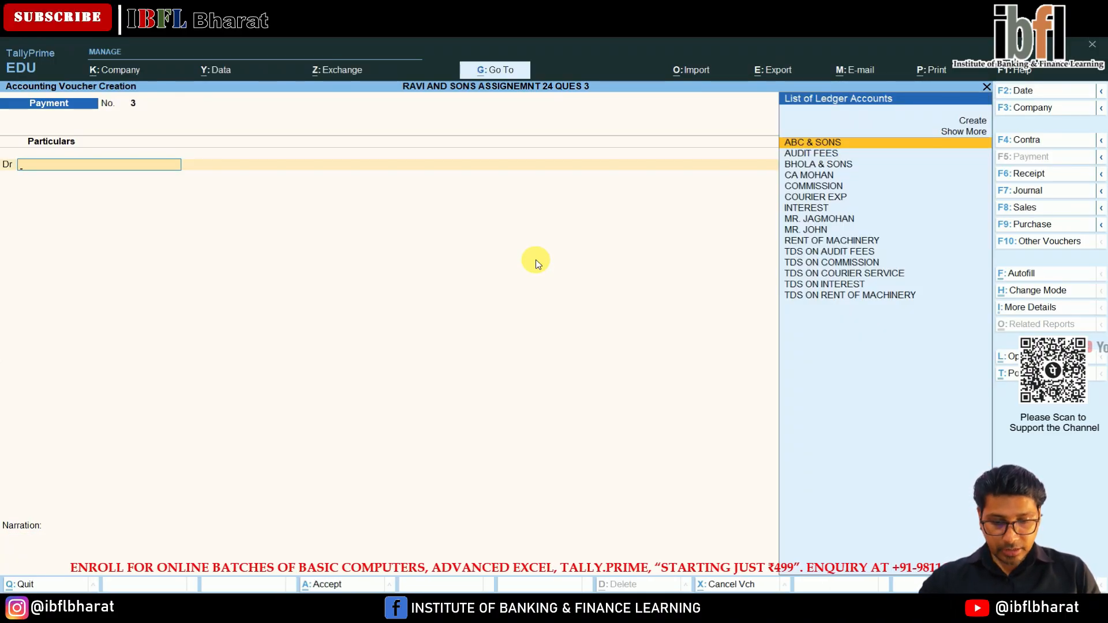
In the third payment voucher, debit the commission creditor with 49,000 against bill reference TDS/02.
{"action": "key", "text": "Down"}
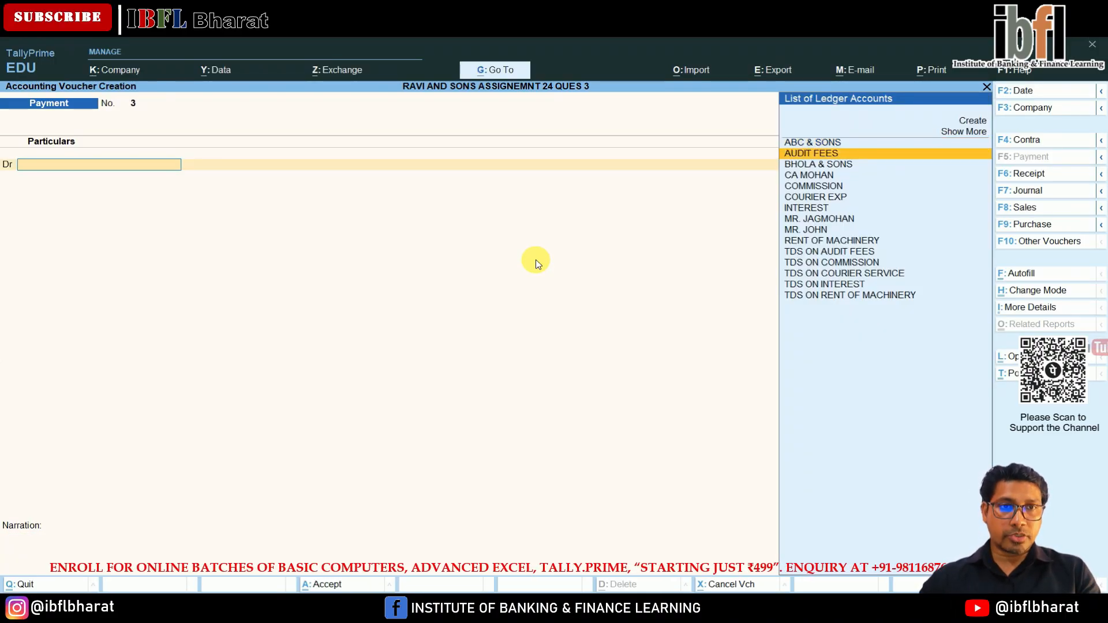
{"action": "key", "text": "Down"}
{"action": "key", "text": "Down"}
{"action": "key", "text": "Down"}
{"action": "key", "text": "Down"}
{"action": "key", "text": "Down"}
{"action": "key", "text": "Down"}
{"action": "key", "text": "Down"}
{"action": "key", "text": "Return"}
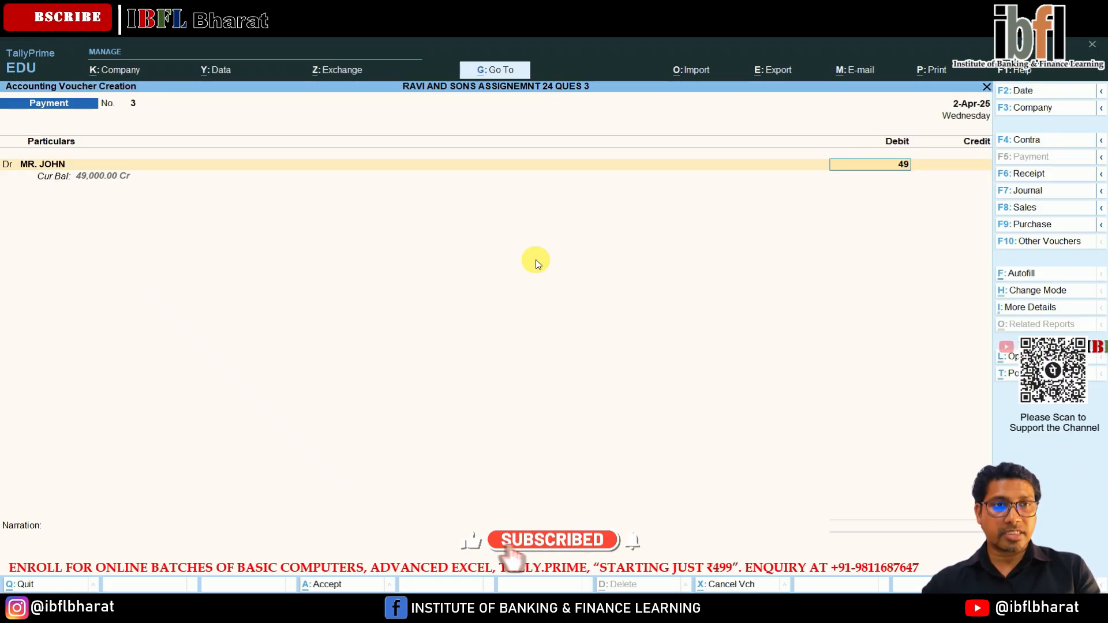
{"action": "key", "text": "Return"}
{"action": "key", "text": "Return"}
{"action": "key", "text": "Return"}
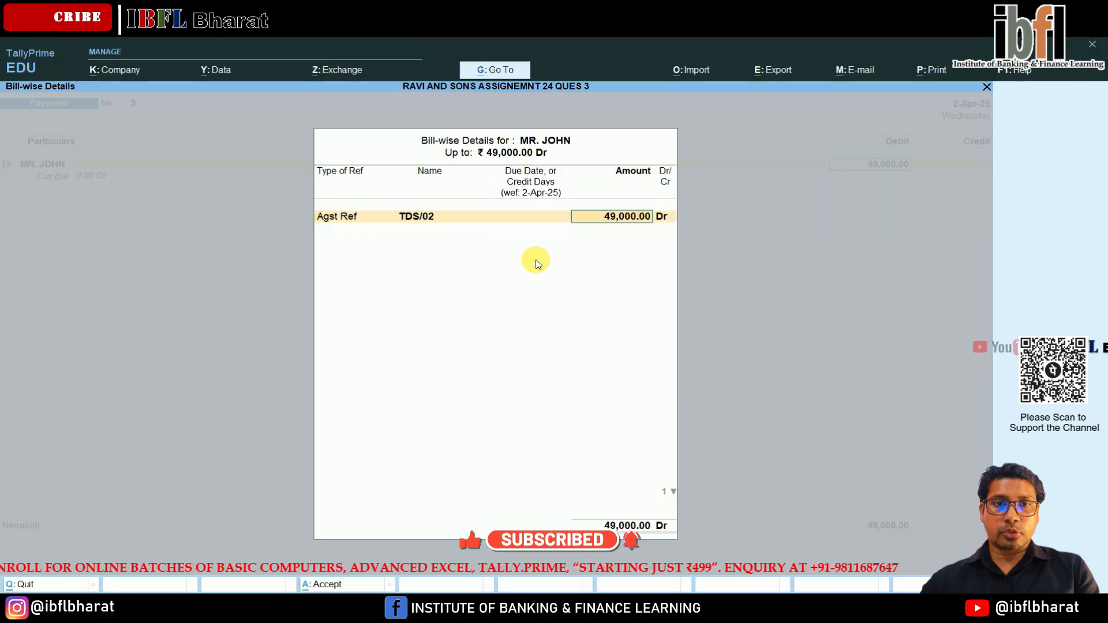
Credit BANK with 49,000 as a cheque dated 2-Apr-25 and save the payment voucher.
{"action": "key", "text": "Return"}
{"action": "key", "text": "Return"}
{"action": "key", "text": "Down"}
{"action": "key", "text": "Down"}
{"action": "key", "text": "Return"}
{"action": "key", "text": "Return"}
{"action": "key", "text": "Return"}
{"action": "key", "text": "Return"}
{"action": "key", "text": "Return"}
{"action": "key", "text": "Return"}
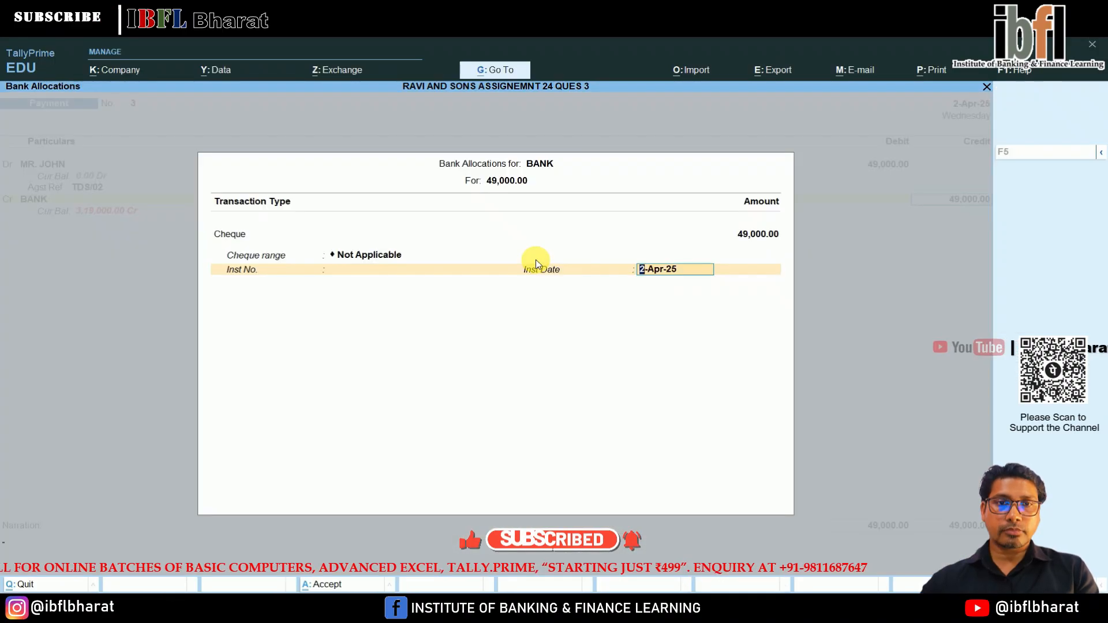
In the fourth payment voucher, debit the courier service creditor with 78,400 against bill reference TDS/1.
{"action": "key", "text": "Down"}
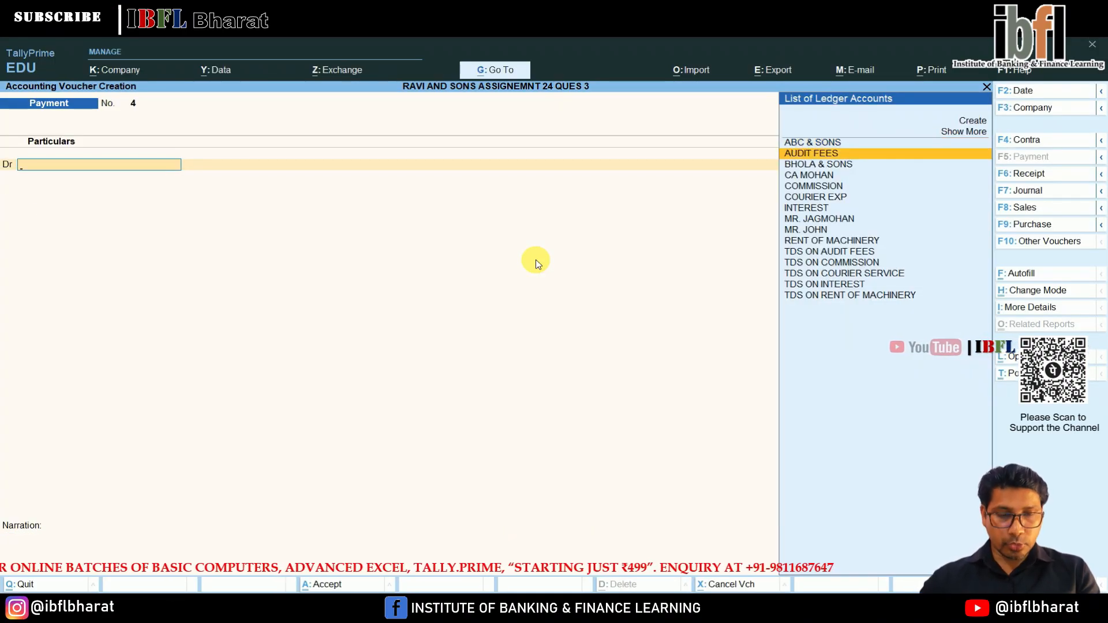
{"action": "key", "text": "Down"}
{"action": "key", "text": "Down"}
{"action": "key", "text": "Down"}
{"action": "key", "text": "Down"}
{"action": "key", "text": "Down"}
{"action": "key", "text": "Down"}
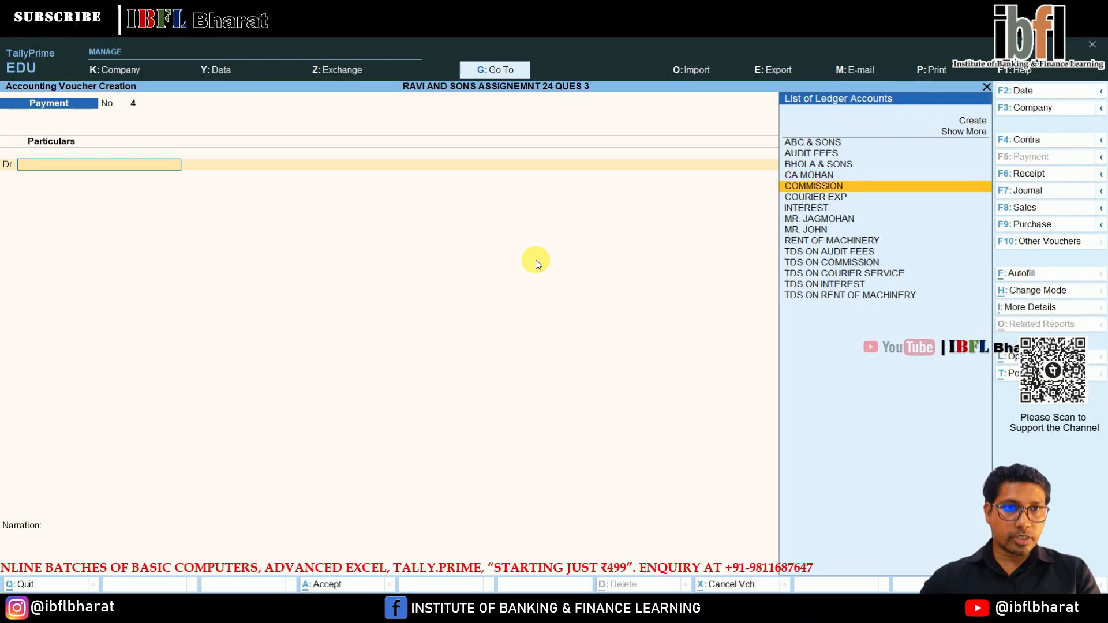
{"action": "key", "text": "Return"}
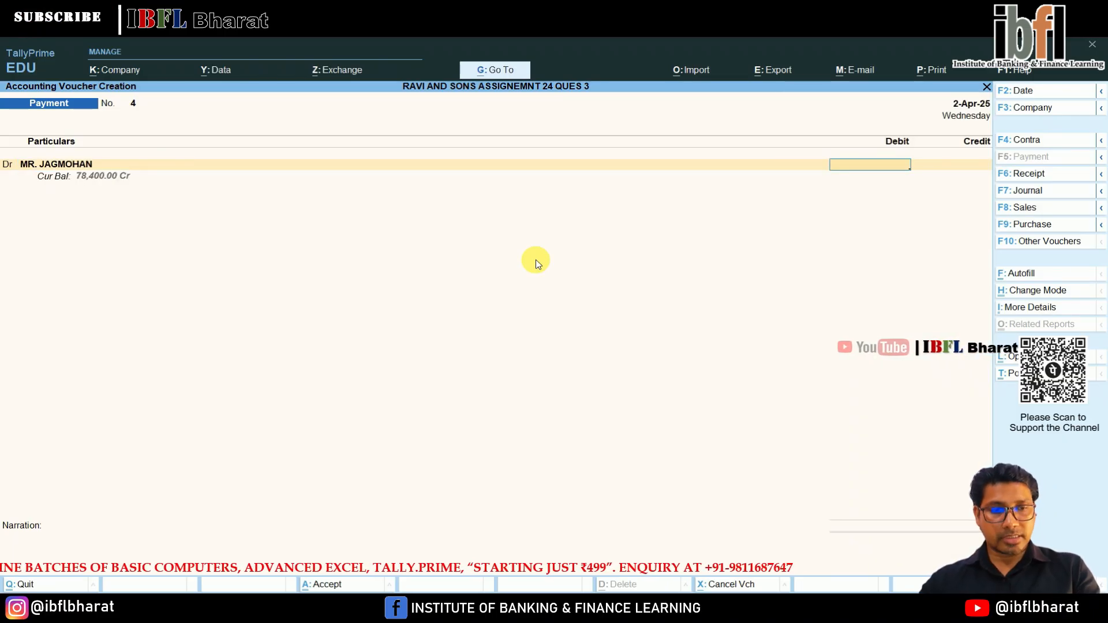
{"action": "key", "text": "Return"}
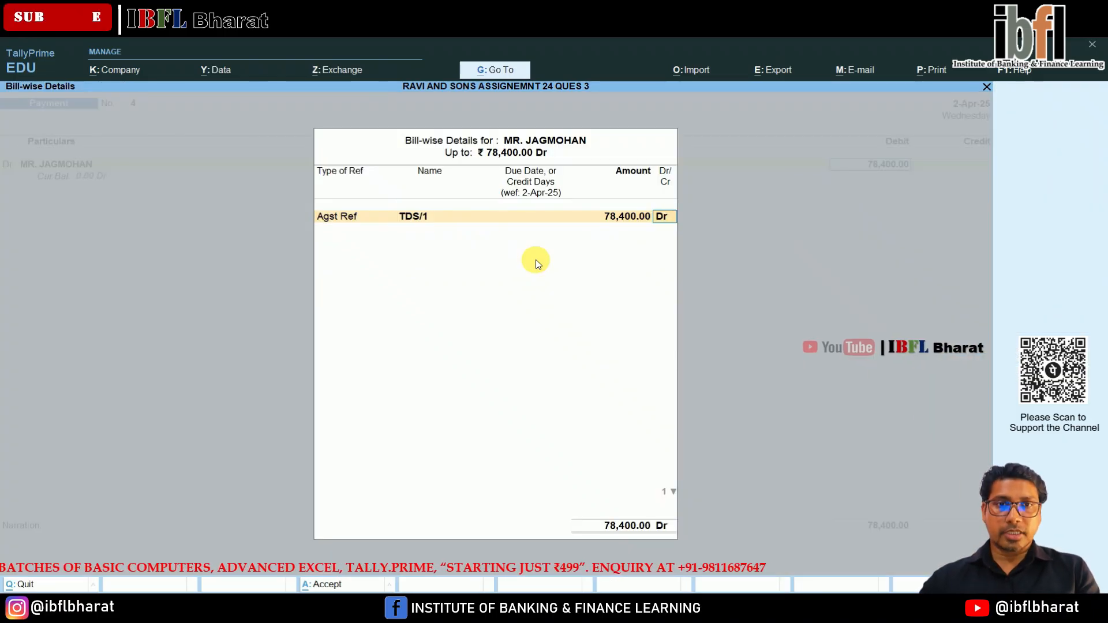
{"action": "key", "text": "Return"}
Credit BANK with 78,400 as a cheque dated 2-Apr-25 and save the payment voucher.
{"action": "key", "text": "Down"}
{"action": "key", "text": "Down"}
{"action": "key", "text": "Return"}
{"action": "key", "text": "Return"}
{"action": "key", "text": "Return"}
{"action": "key", "text": "Return"}
{"action": "key", "text": "Return"}
{"action": "key", "text": "Return"}
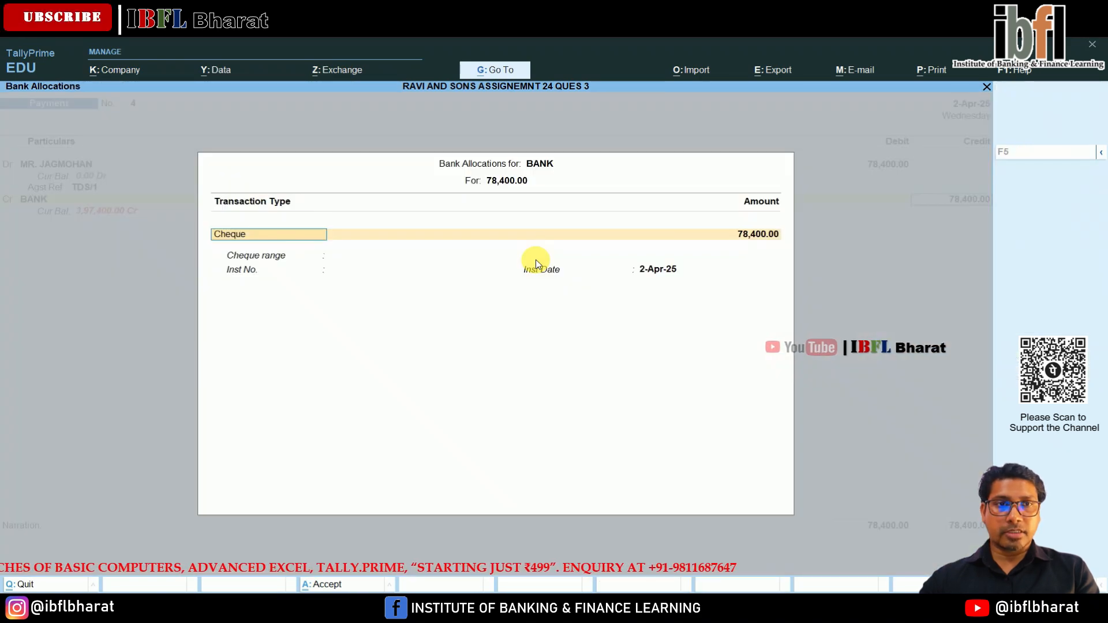
{"action": "key", "text": "Return"}
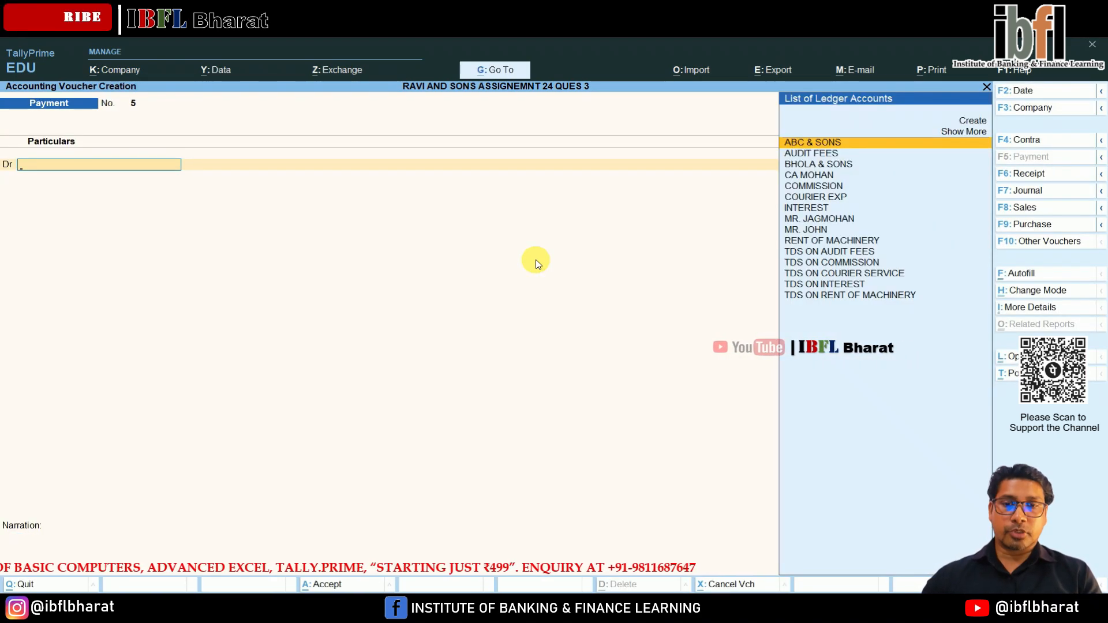
In the fifth payment voucher, debit TDS ON COURIER SERVICE with 1,600.
{"action": "key", "text": "Down"}
{"action": "key", "text": "Down"}
{"action": "key", "text": "Down"}
{"action": "key", "text": "Down"}
{"action": "key", "text": "Down"}
{"action": "key", "text": "Down"}
{"action": "key", "text": "Down"}
{"action": "key", "text": "Down"}
{"action": "key", "text": "Down"}
{"action": "key", "text": "Down"}
{"action": "key", "text": "Down"}
{"action": "key", "text": "Down"}
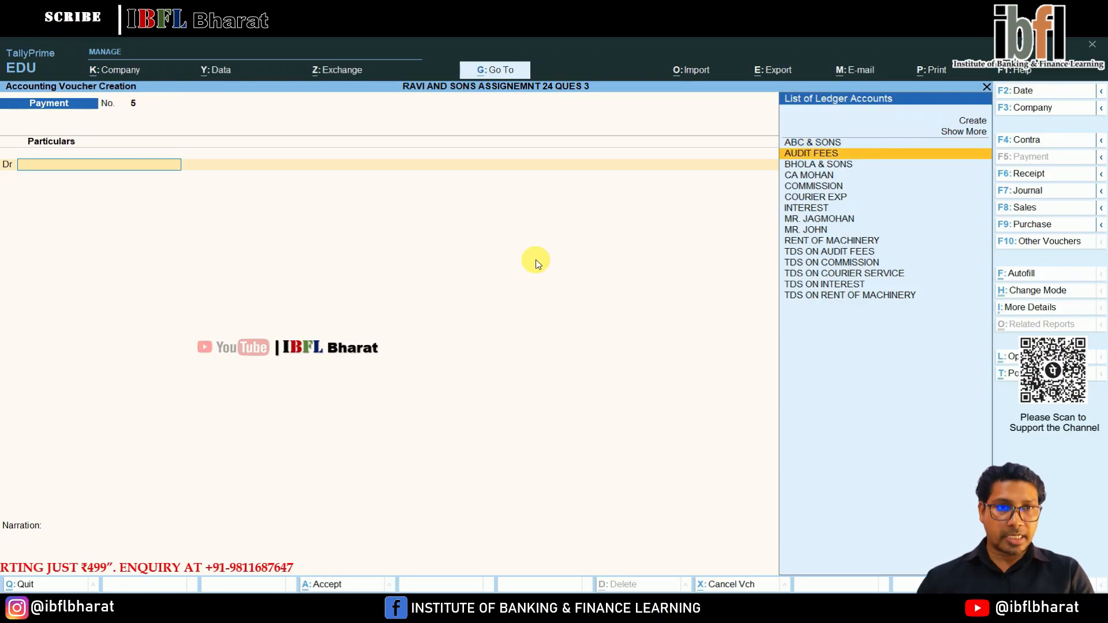
{"action": "key", "text": "Return"}
{"action": "key", "text": "Return"}
{"action": "key", "text": "Return"}
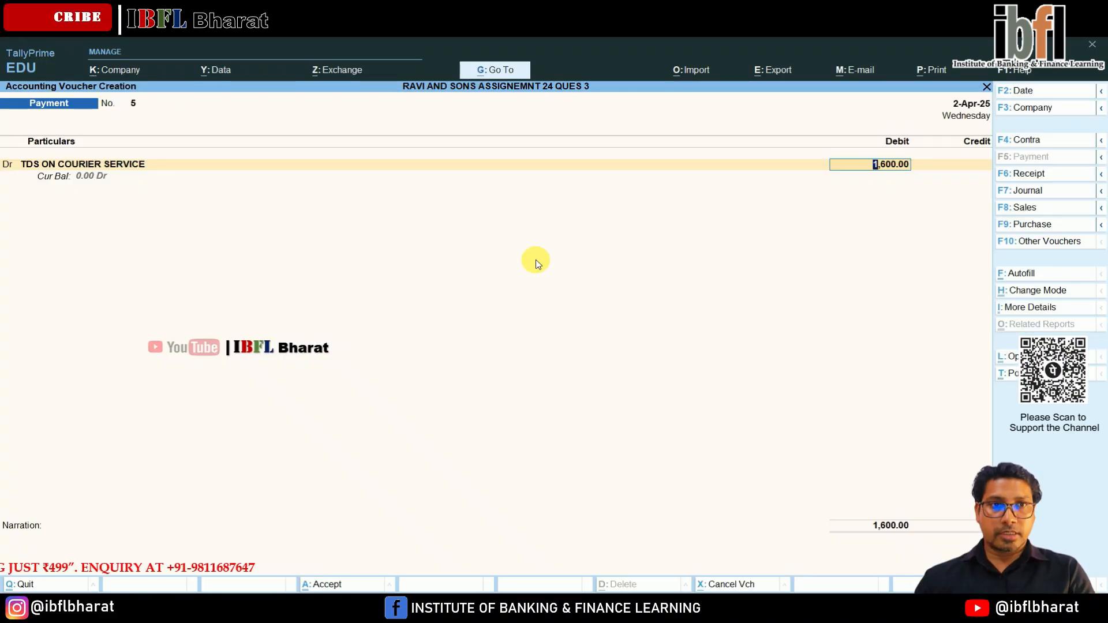
Add a second debit line for TDS ON COMMISSION with 1,000.
{"action": "key", "text": "Return"}
{"action": "key", "text": "d"}
{"action": "key", "text": "Return"}
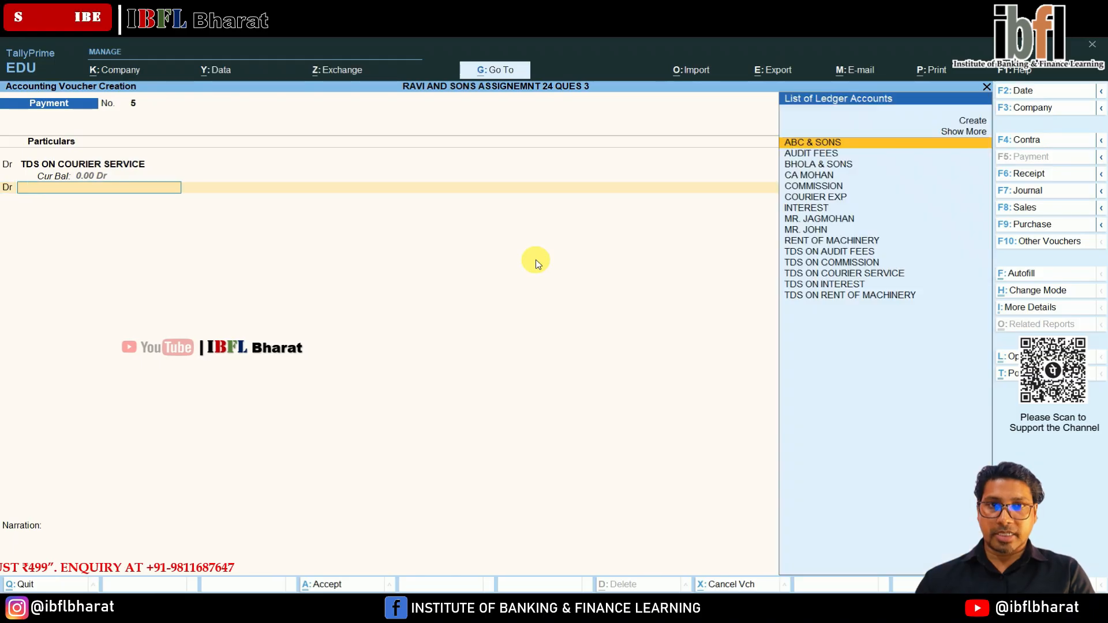
{"action": "key", "text": "Down"}
{"action": "key", "text": "Down"}
{"action": "key", "text": "Down"}
{"action": "key", "text": "Down"}
{"action": "key", "text": "Down"}
{"action": "key", "text": "Down"}
{"action": "key", "text": "Down"}
{"action": "key", "text": "Down"}
{"action": "key", "text": "Down"}
{"action": "key", "text": "Down"}
{"action": "key", "text": "Down"}
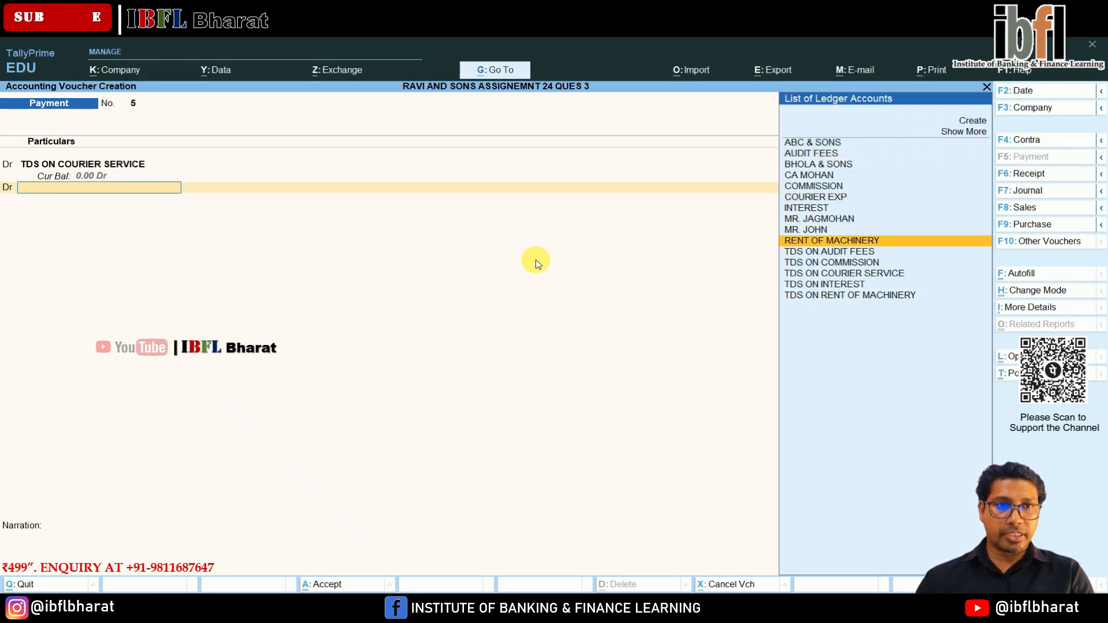
{"action": "key", "text": "Return"}
{"action": "key", "text": "Return"}
{"action": "key", "text": "Return"}
{"action": "key", "text": "Return"}
Add a third debit line for TDS ON INTEREST with 30,000 against reference Jrnl / 3 / 3.
{"action": "type", "text": "d"}
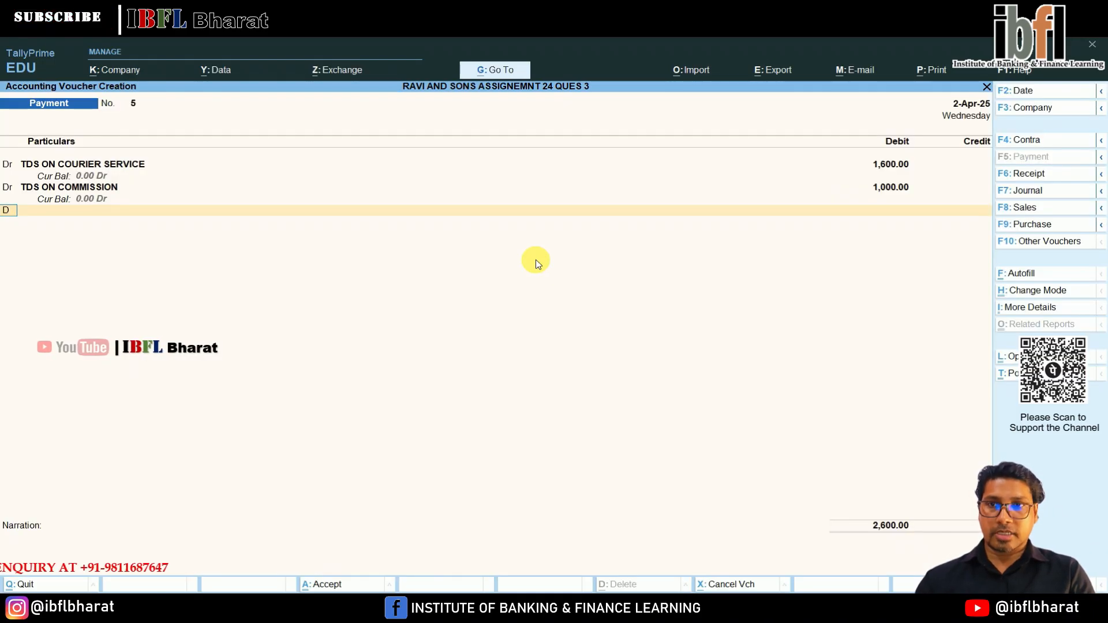
{"action": "key", "text": "Return"}
{"action": "key", "text": "Down"}
{"action": "key", "text": "Down"}
{"action": "key", "text": "Down"}
{"action": "key", "text": "Down"}
{"action": "key", "text": "Down"}
{"action": "key", "text": "Down"}
{"action": "key", "text": "Down"}
{"action": "key", "text": "Down"}
{"action": "key", "text": "Down"}
{"action": "key", "text": "Down"}
{"action": "key", "text": "Down"}
{"action": "key", "text": "Down"}
{"action": "key", "text": "Down"}
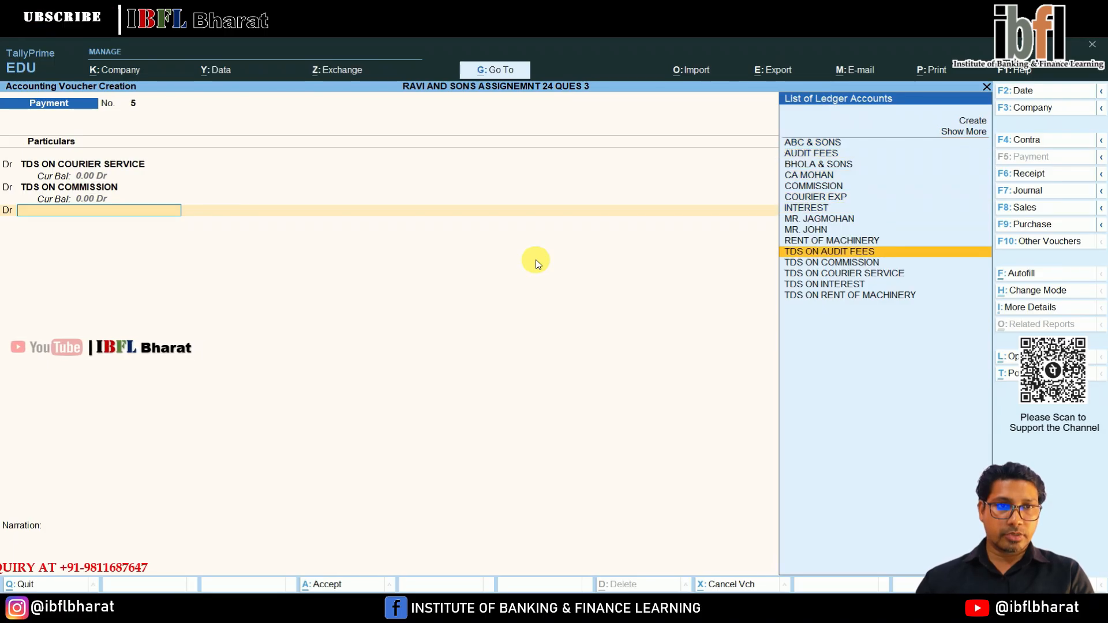
{"action": "key", "text": "Return"}
{"action": "key", "text": "Return"}
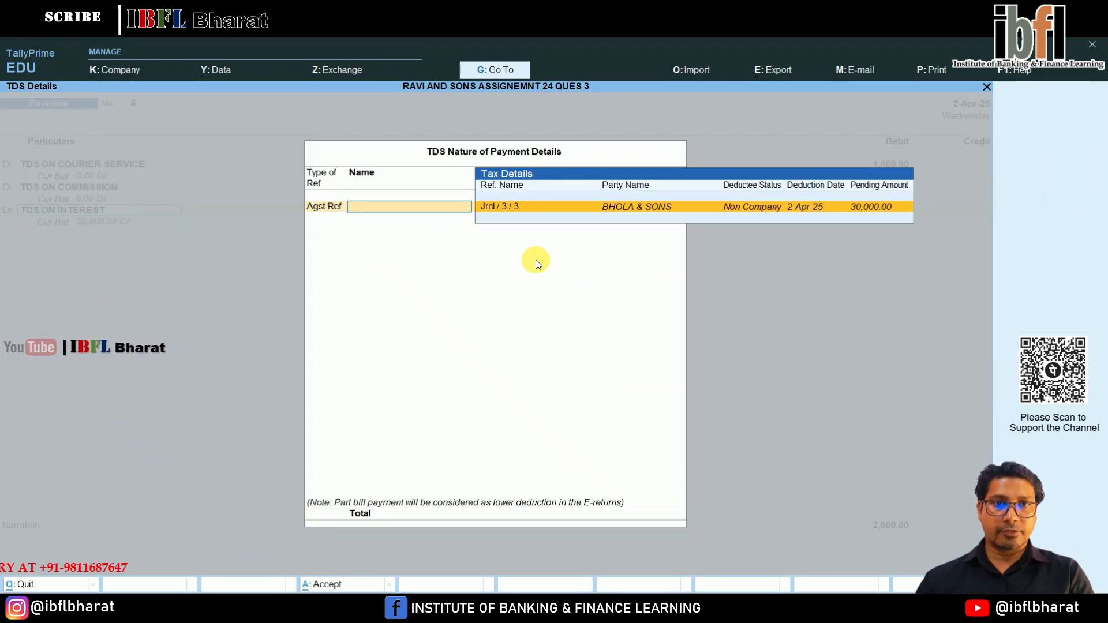
{"action": "key", "text": "Return"}
Credit BANK with 32,600 for the TDS deposit and leave the narration empty.
{"action": "key", "text": "Return"}
{"action": "key", "text": "Return"}
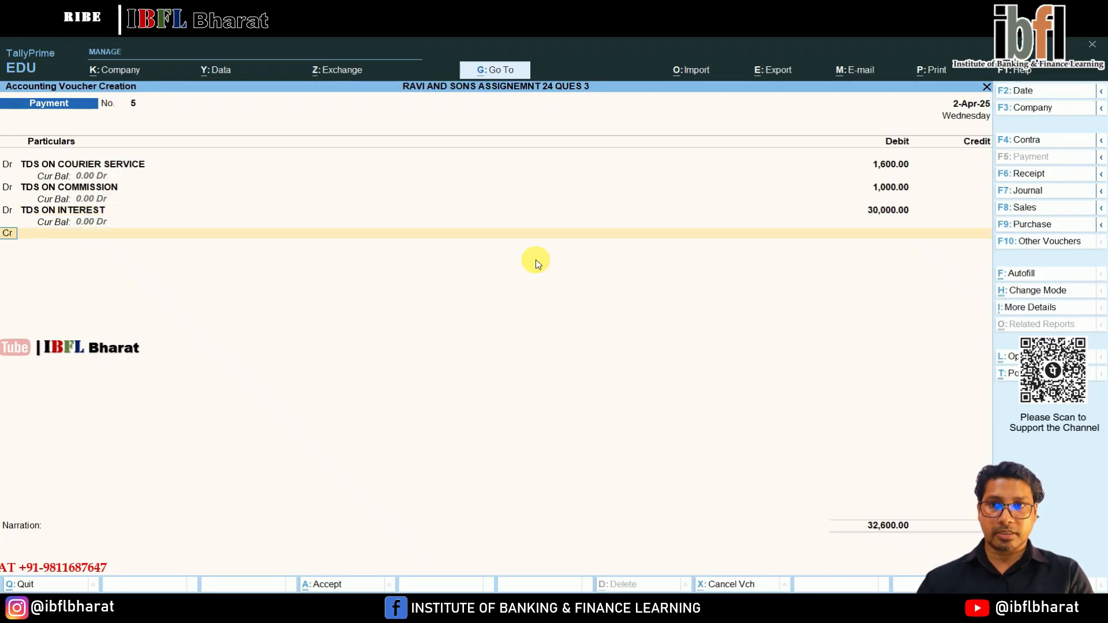
{"action": "key", "text": "Return"}
{"action": "key", "text": "Down"}
{"action": "key", "text": "Down"}
{"action": "key", "text": "Return"}
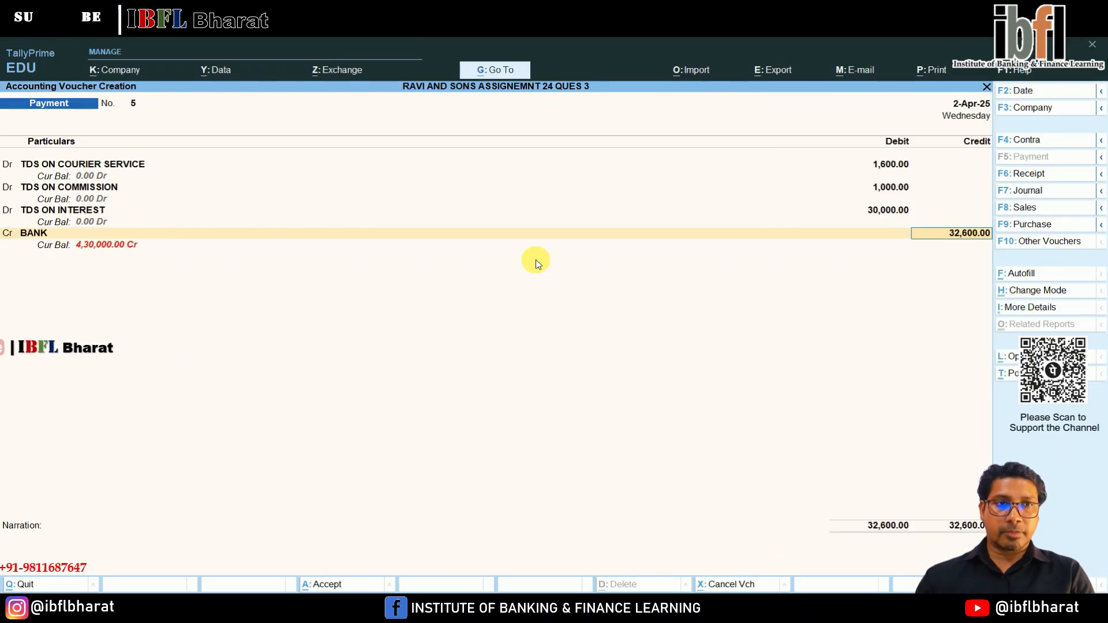
{"action": "key", "text": "Return"}
{"action": "key", "text": "Return"}
{"action": "key", "text": "Return"}
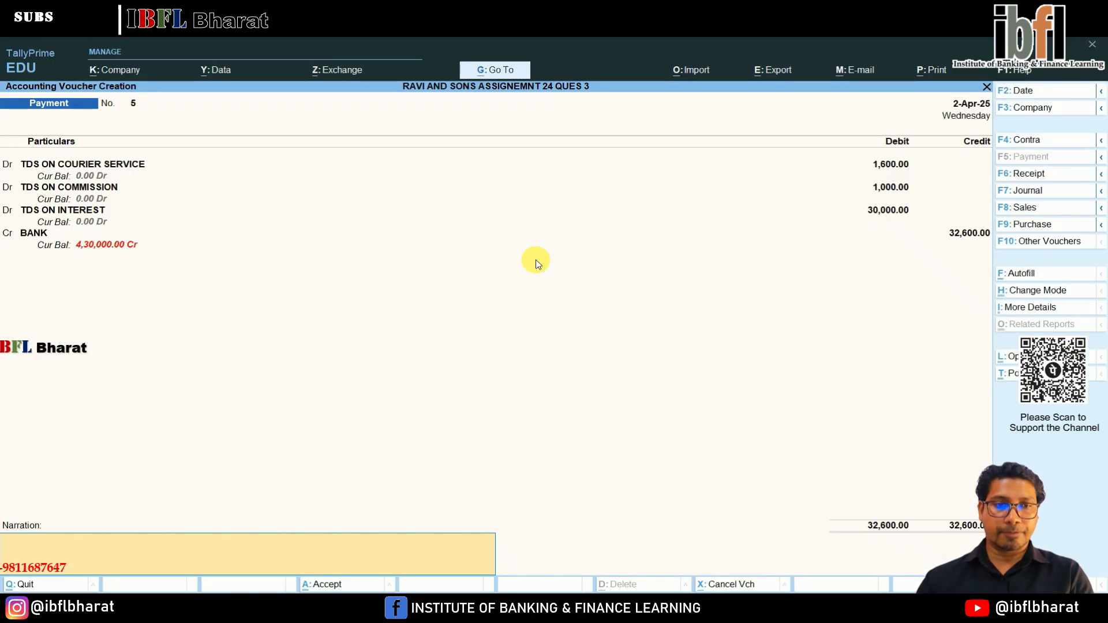
{"action": "key", "text": "Return"}
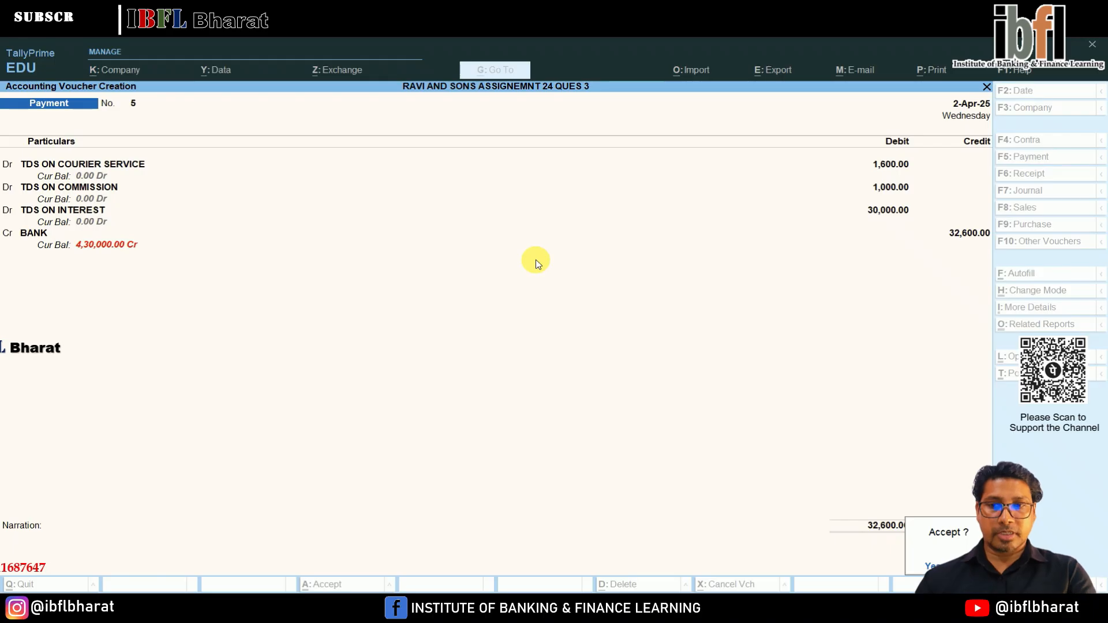
Preview the TDS payment voucher as a TDS challan, examine the challan pages for each deduction, and return to the voucher.
{"action": "key", "text": "Escape"}
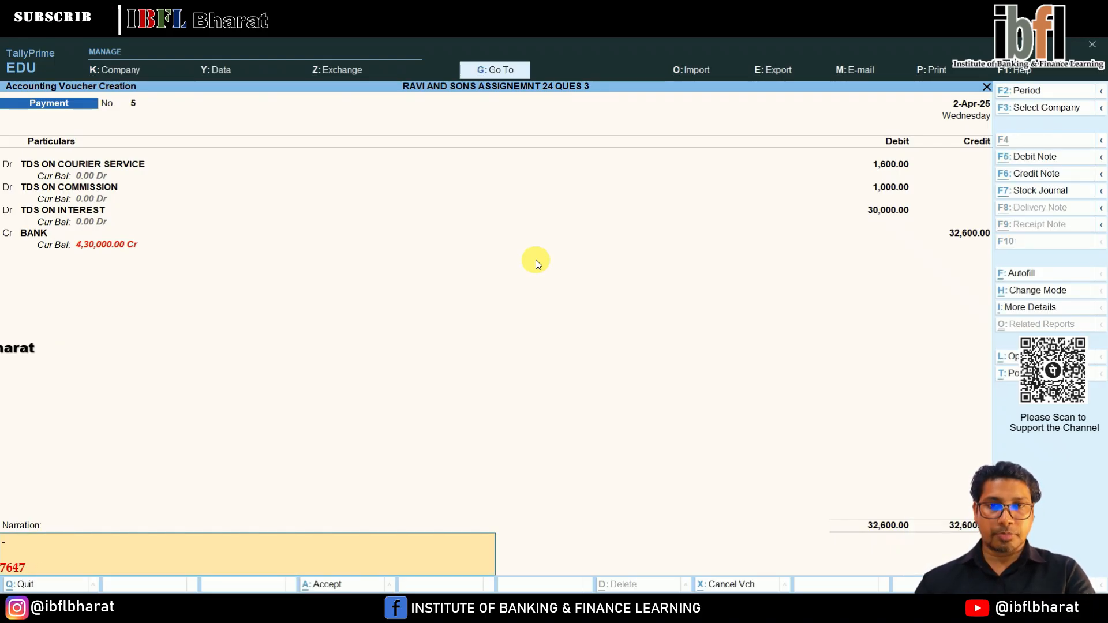
{"action": "key", "text": "alt+p"}
{"action": "key", "text": "Return"}
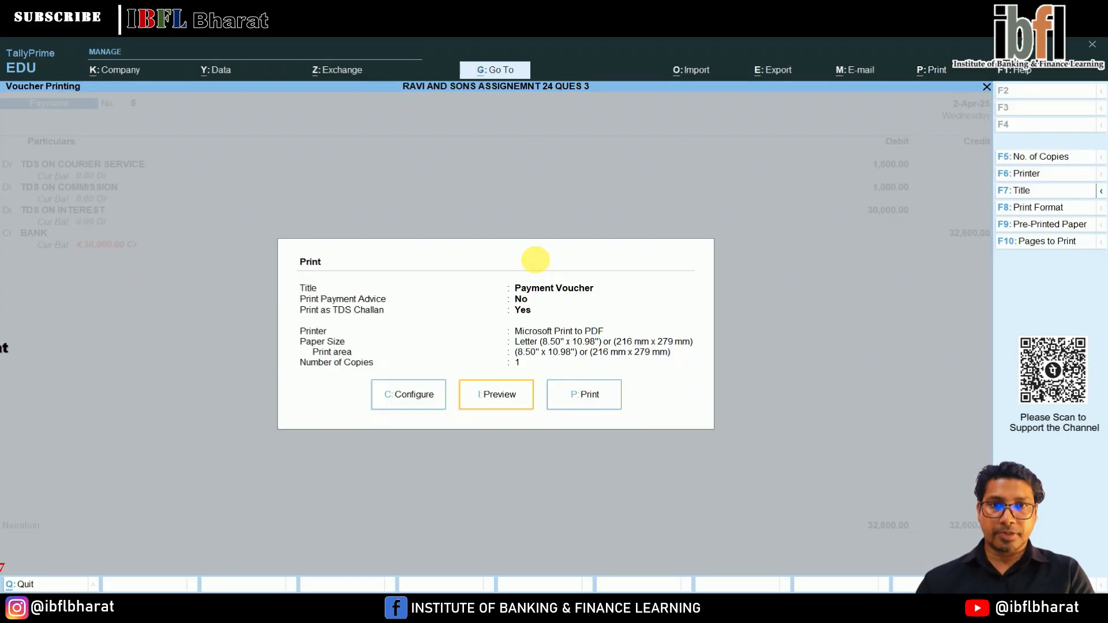
{"action": "key", "text": "Return"}
{"action": "key", "text": "Return"}
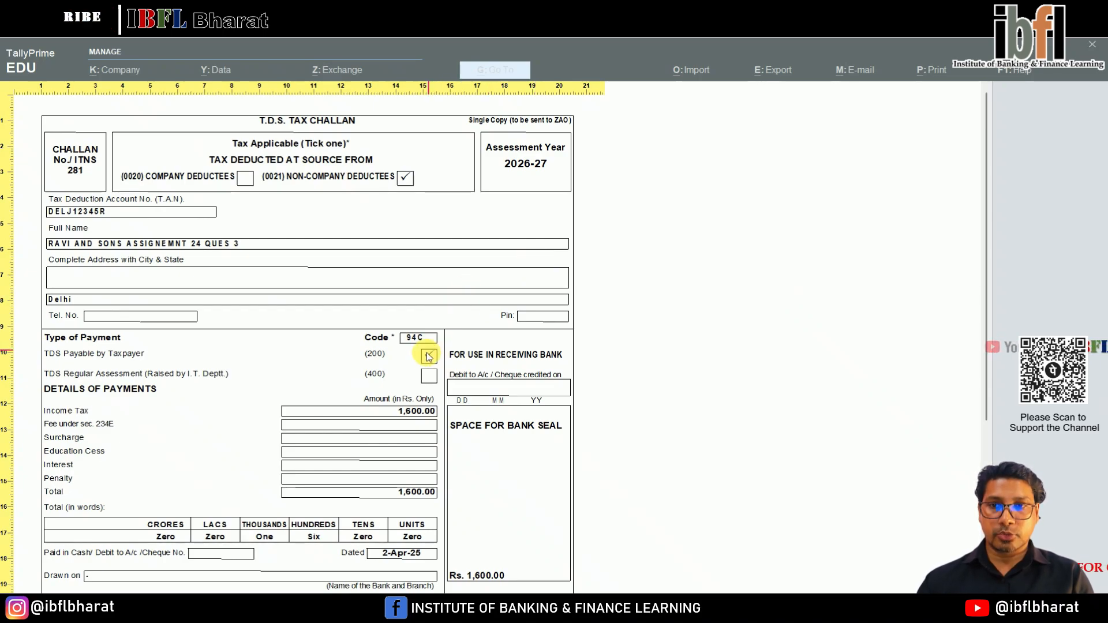
{"action": "scroll", "coordinate": [424, 355], "scroll_direction": "down", "scroll_amount": 5}
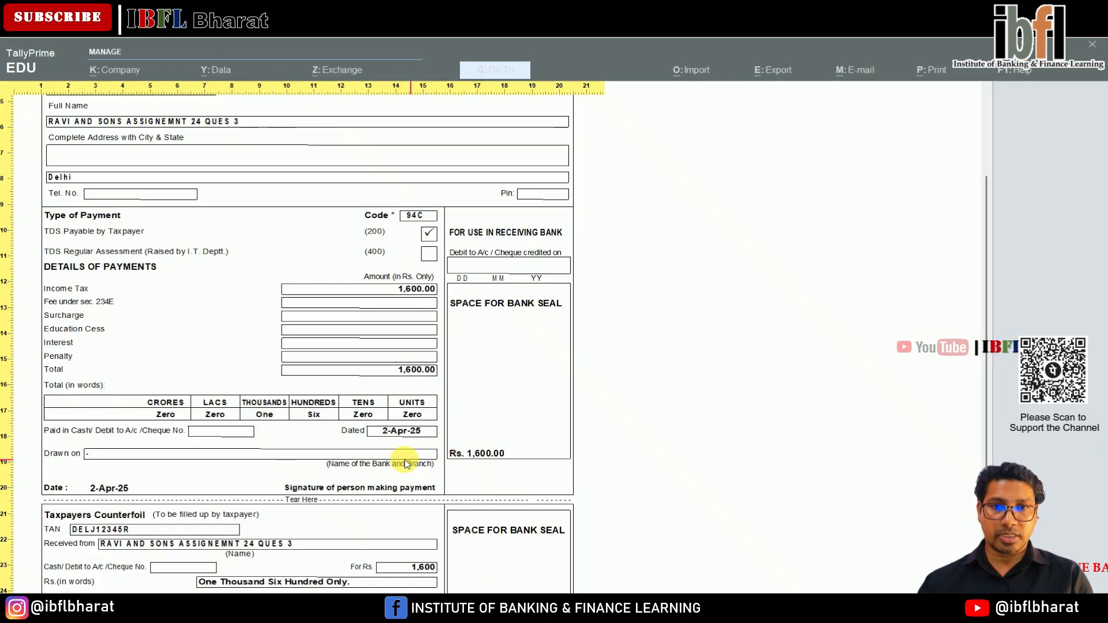
{"action": "scroll", "coordinate": [402, 461], "scroll_direction": "down", "scroll_amount": 5}
{"action": "scroll", "coordinate": [401, 465], "scroll_direction": "down", "scroll_amount": 1}
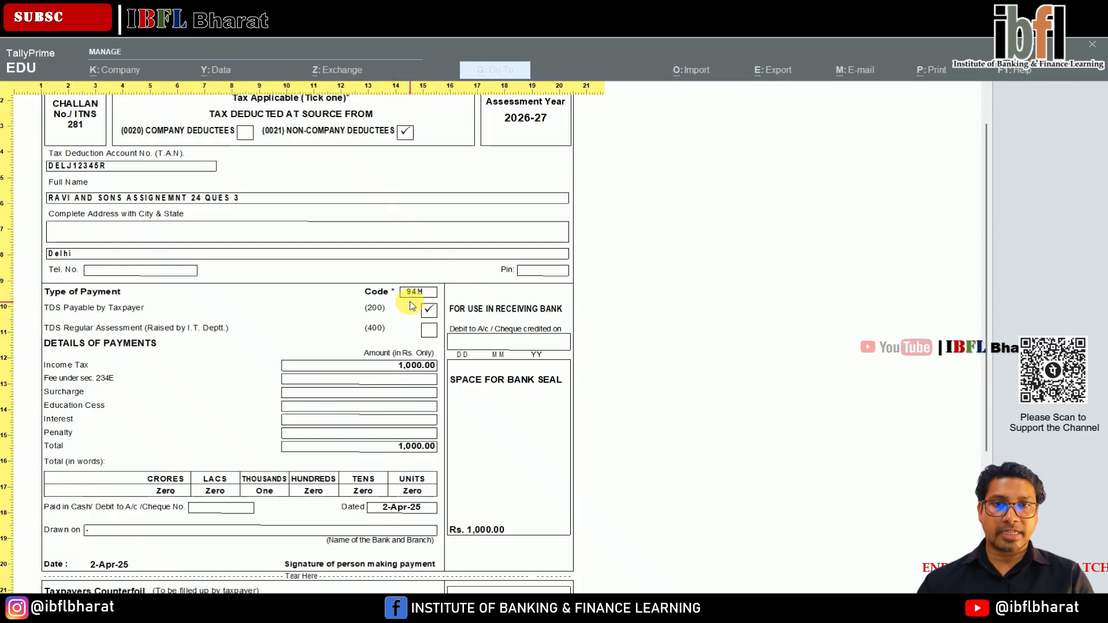
{"action": "scroll", "coordinate": [422, 465], "scroll_direction": "down", "scroll_amount": 6}
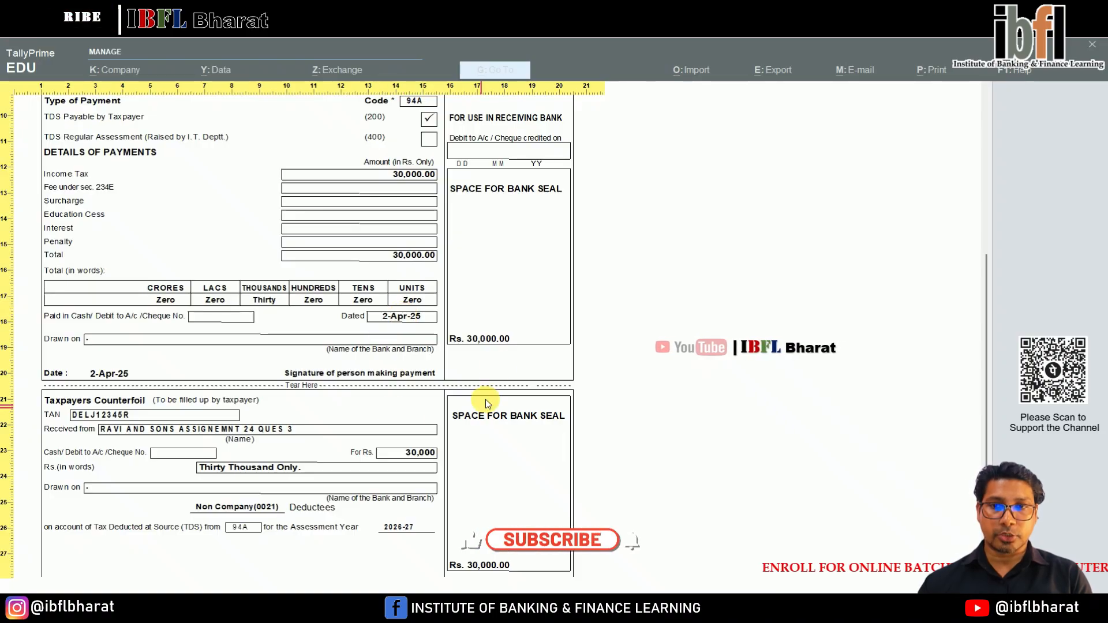
{"action": "key", "text": "Page_Down"}
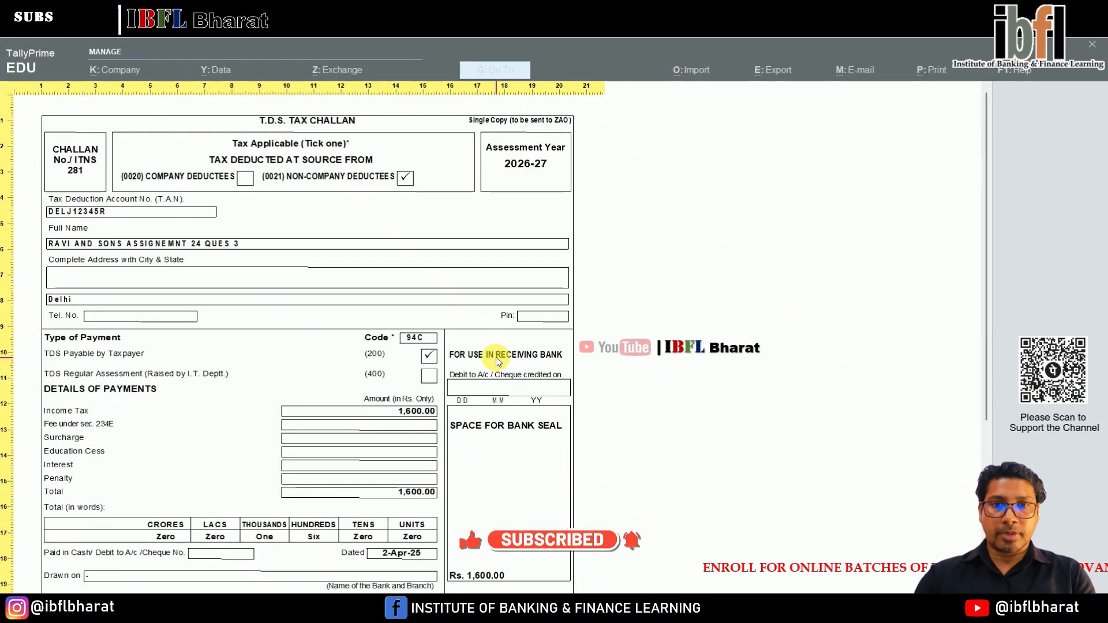
{"action": "key", "text": "Escape"}
{"action": "key", "text": "Escape"}
{"action": "key", "text": "Escape"}
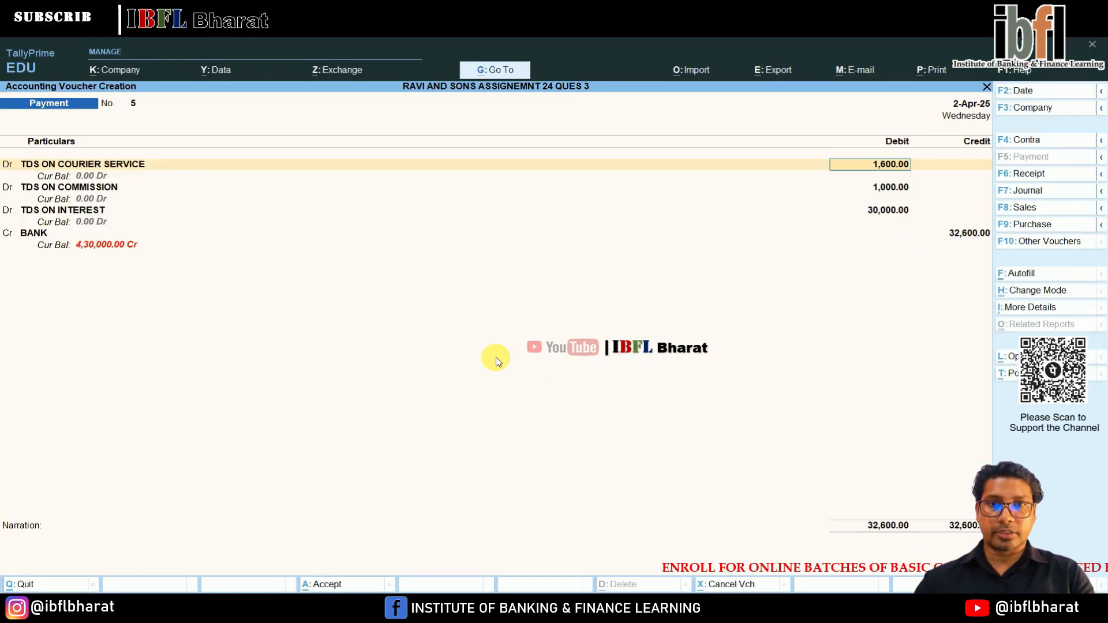
Go through the remaining entries of the TDS payment voucher and save it.
{"action": "key", "text": "Return"}
{"action": "key", "text": "Return"}
{"action": "key", "text": "Return"}
{"action": "key", "text": "Return"}
{"action": "key", "text": "Return"}
{"action": "key", "text": "Return"}
{"action": "key", "text": "Return"}
{"action": "key", "text": "Return"}
{"action": "key", "text": "Return"}
{"action": "key", "text": "Return"}
{"action": "key", "text": "Return"}
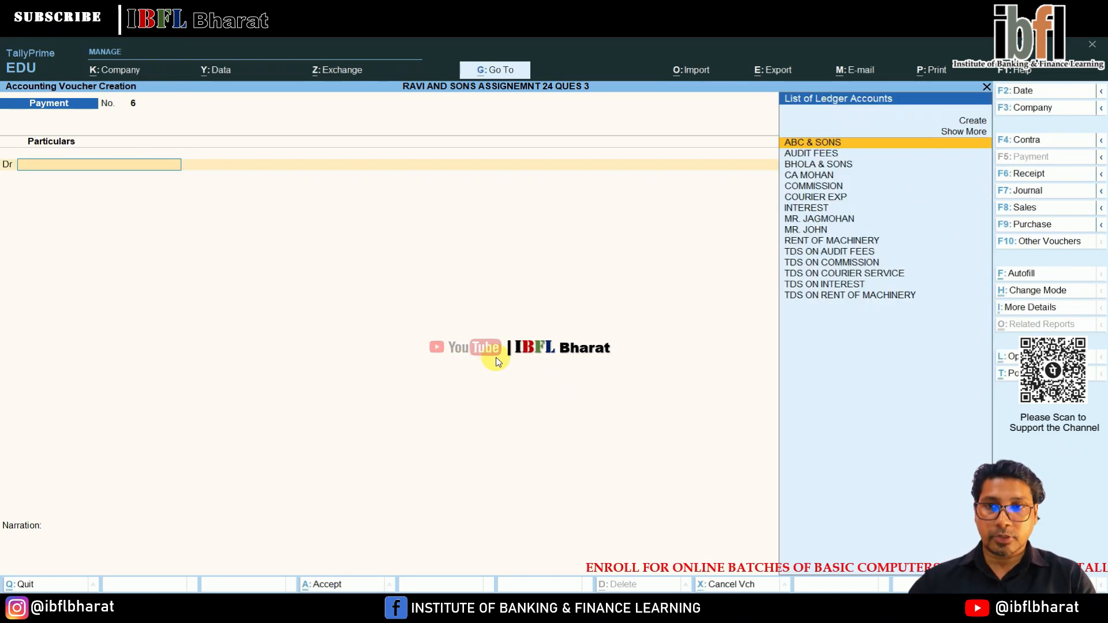
Date the sixth payment voucher 2-May-25 and debit the audit fees creditor with 45,000.
{"action": "key", "text": "F2"}
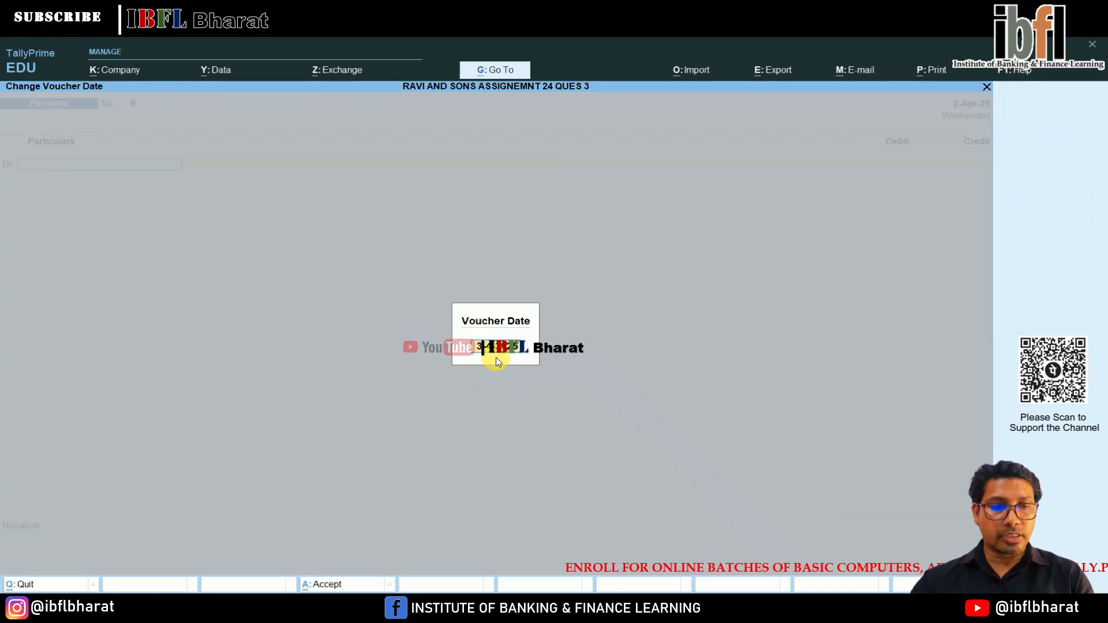
{"action": "key", "text": "Return"}
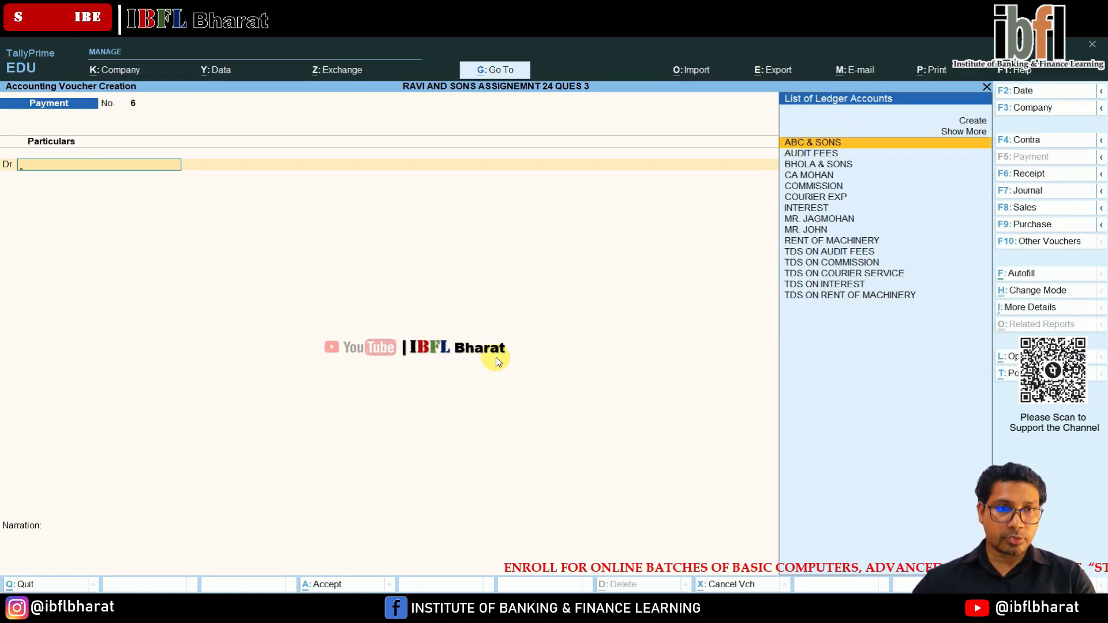
{"action": "key", "text": "Down"}
{"action": "key", "text": "Down"}
{"action": "key", "text": "Down"}
{"action": "key", "text": "Return"}
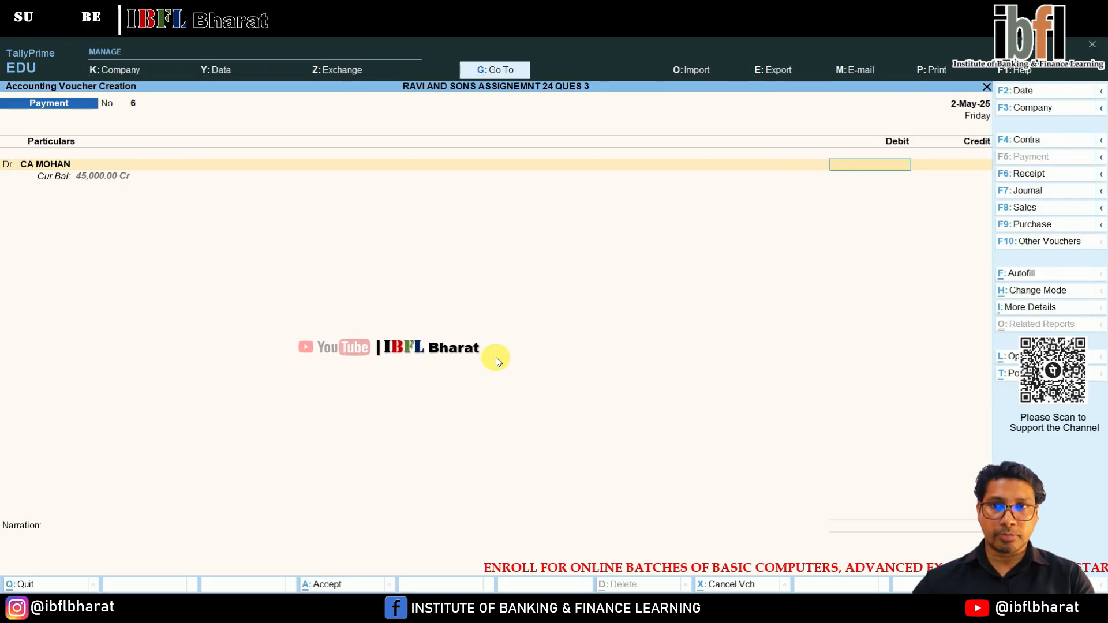
{"action": "type", "text": "45000"}
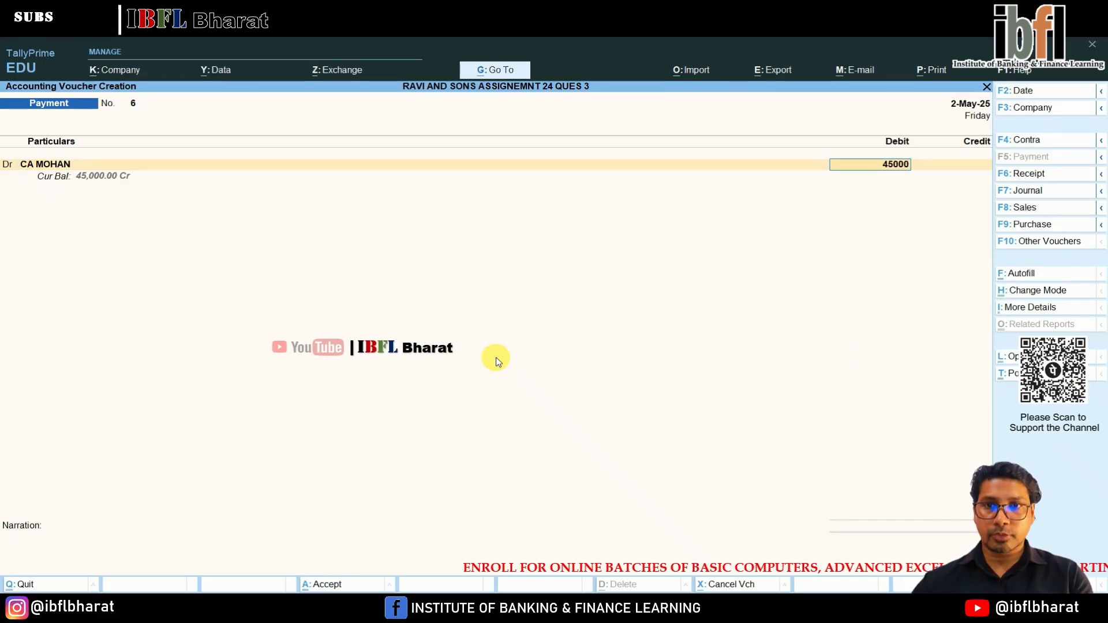
Settle the debit against bill TDS/05, credit BANK with 45,000 and save the payment voucher.
{"action": "key", "text": "Return"}
{"action": "key", "text": "Down"}
In the seventh payment voucher, debit ABC & SONS with 2,94,000 against bill reference TDS/04.
{"action": "key", "text": "Down"}
{"action": "key", "text": "Return"}
{"action": "key", "text": "Return"}
{"action": "key", "text": "Return"}
{"action": "key", "text": "Return"}
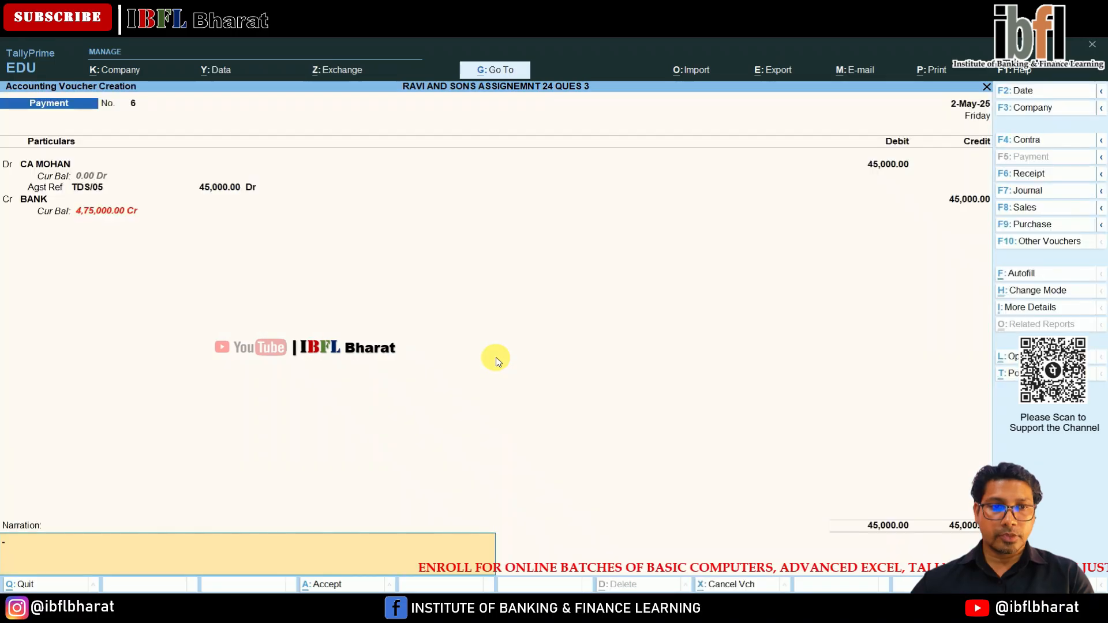
{"action": "key", "text": "Return"}
{"action": "key", "text": "Down"}
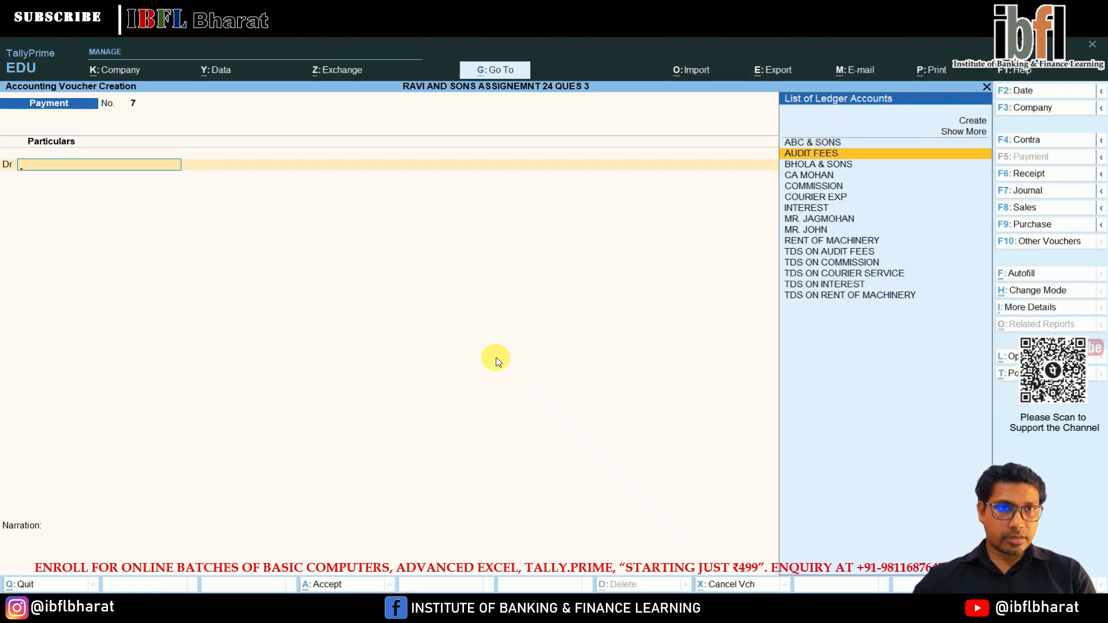
{"action": "key", "text": "Up"}
{"action": "key", "text": "Return"}
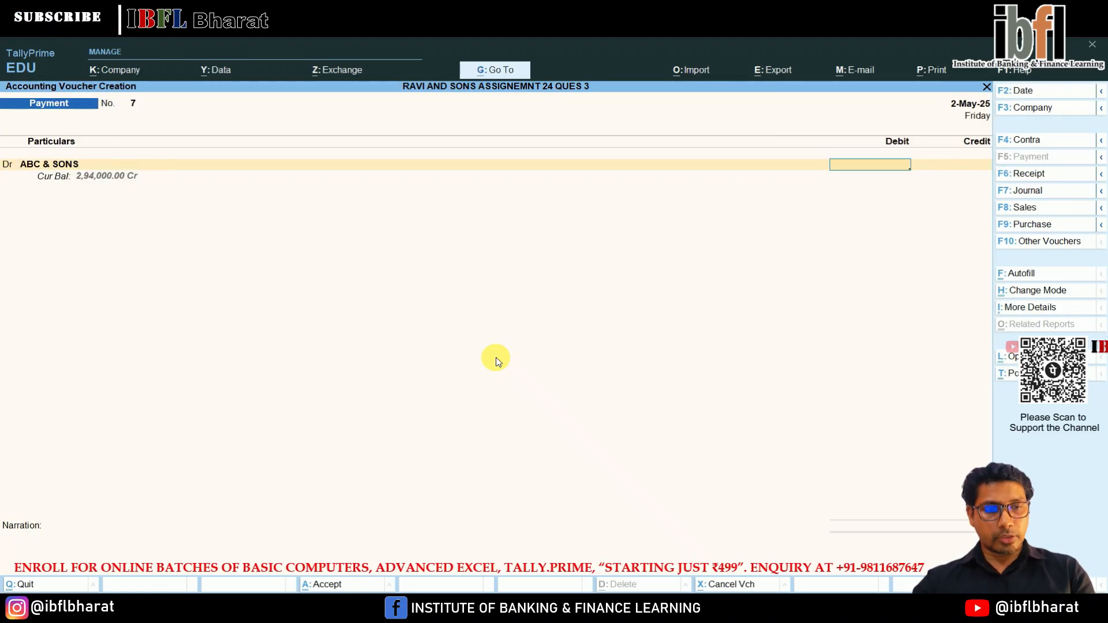
{"action": "key", "text": "Return"}
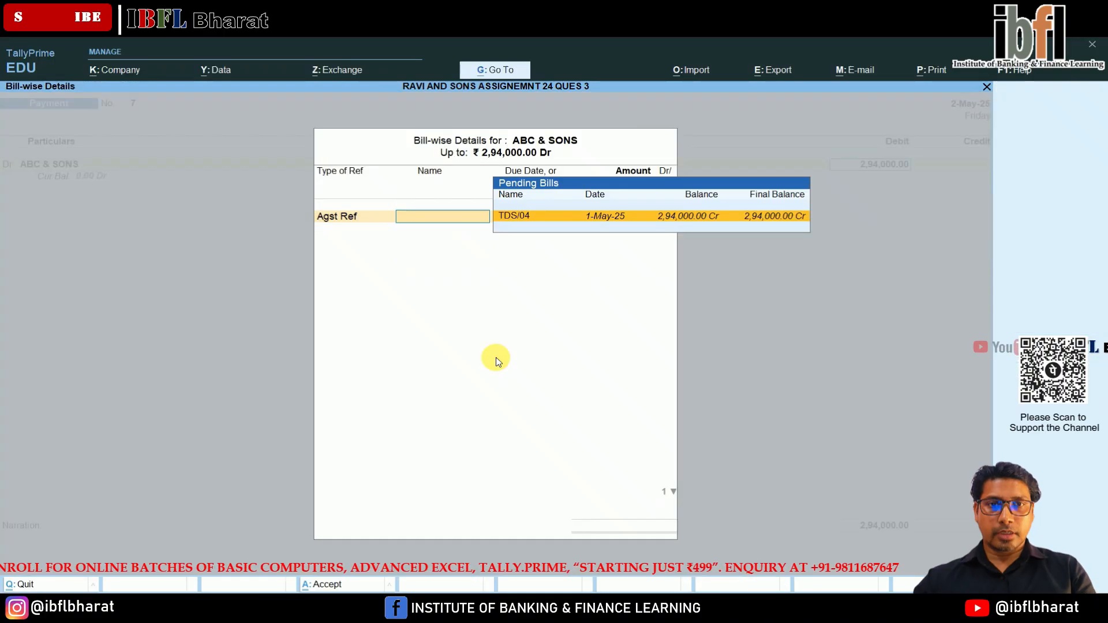
{"action": "key", "text": "Return"}
Credit BANK with 2,94,000 against the ABC & SONS debit and save the seventh payment voucher.
{"action": "key", "text": "Return"}
{"action": "key", "text": "Return"}
{"action": "key", "text": "Down"}
{"action": "key", "text": "Down"}
{"action": "key", "text": "Return"}
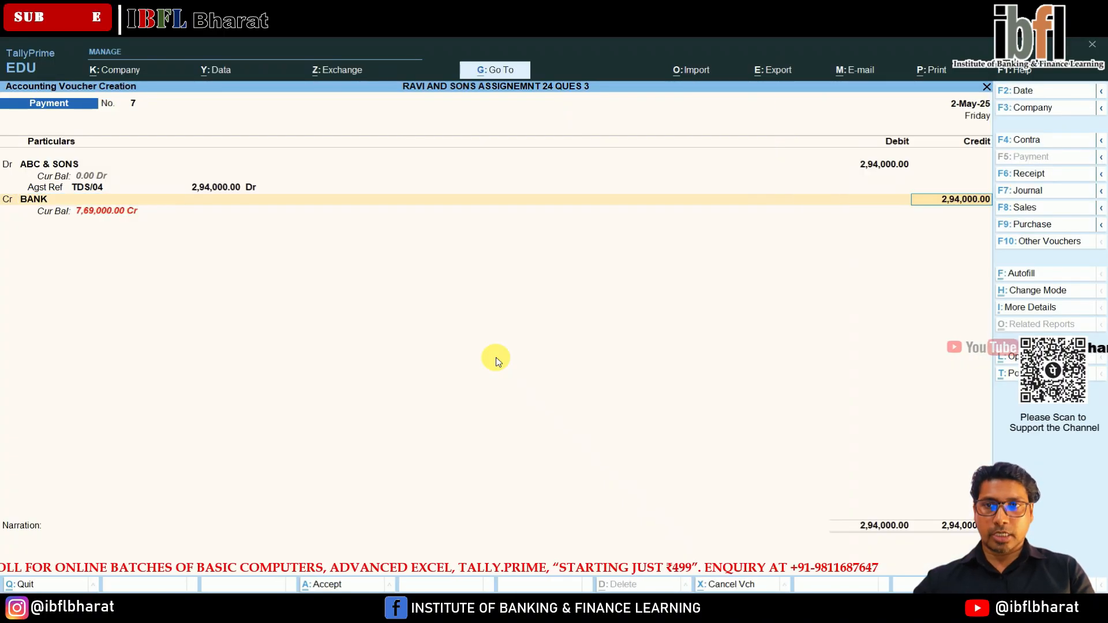
{"action": "key", "text": "Return"}
{"action": "key", "text": "Return"}
{"action": "key", "text": "Return"}
{"action": "key", "text": "Return"}
{"action": "key", "text": "Return"}
{"action": "key", "text": "Return"}
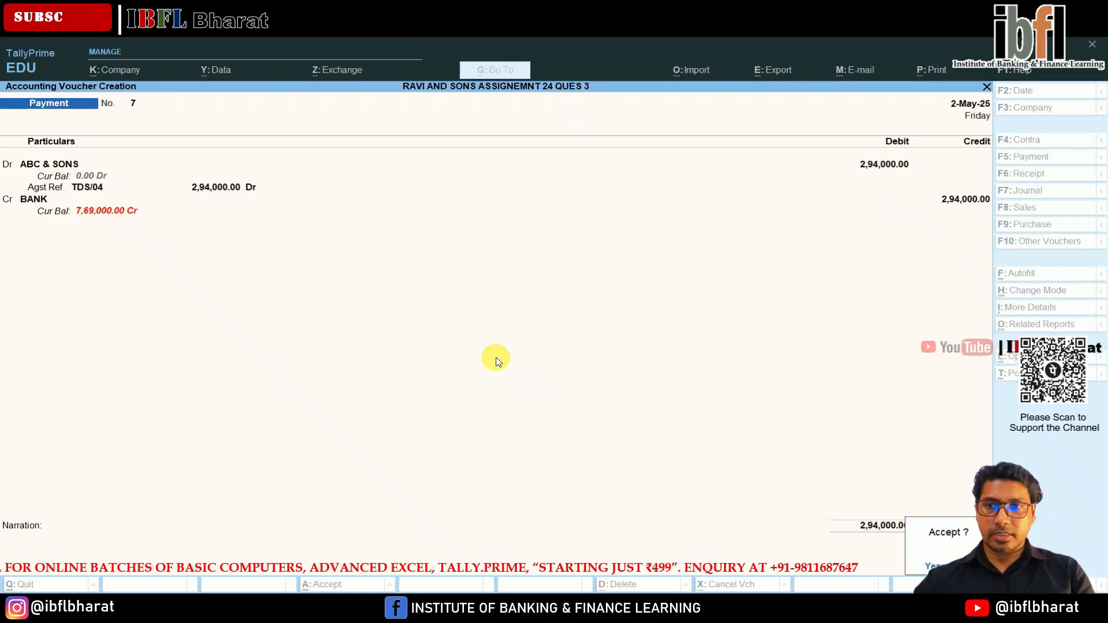
{"action": "key", "text": "Return"}
In the eighth payment voucher, debit TDS ON AUDIT FEES with 5,000 against reference Jrnl / 5 / 5.
{"action": "type", "text": "TDS"}
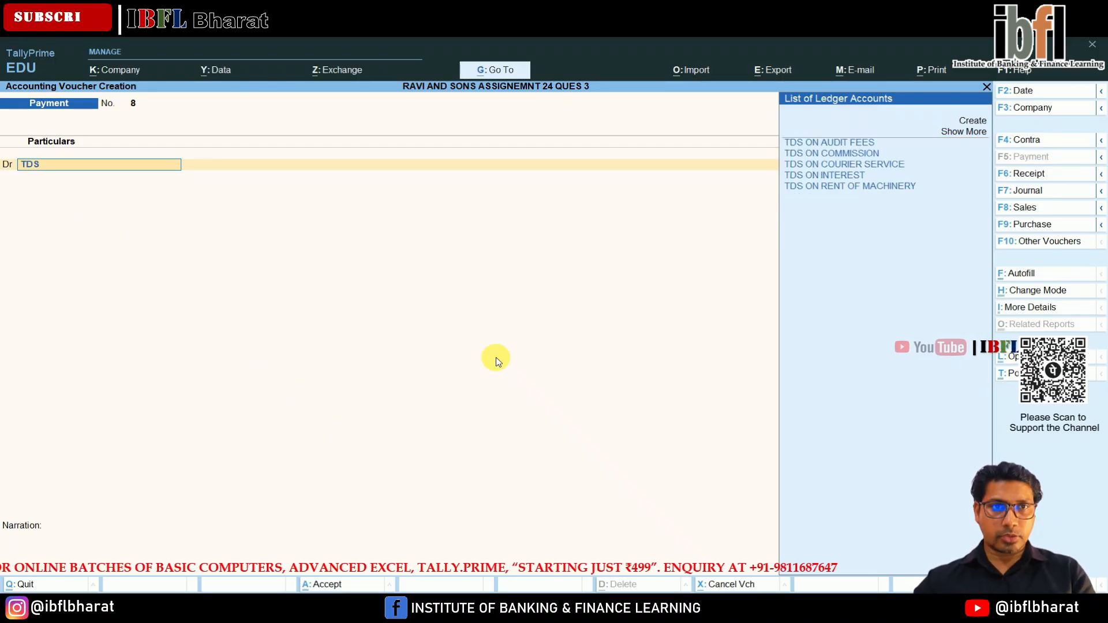
{"action": "key", "text": "Return"}
{"action": "key", "text": "Return"}
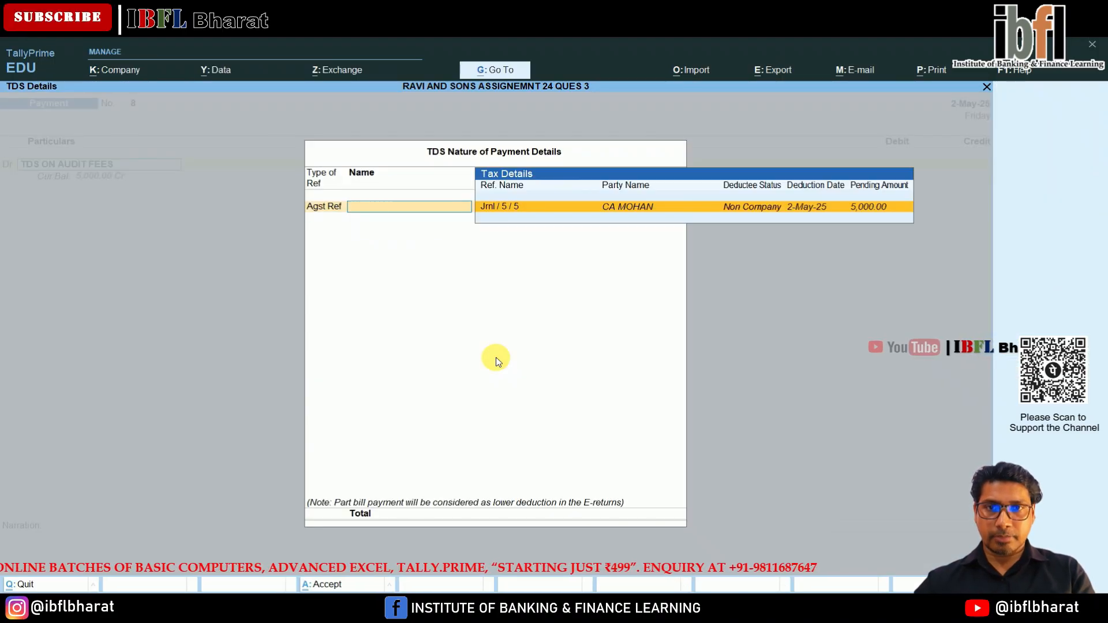
{"action": "key", "text": "Return"}
{"action": "key", "text": "Return"}
{"action": "key", "text": "Return"}
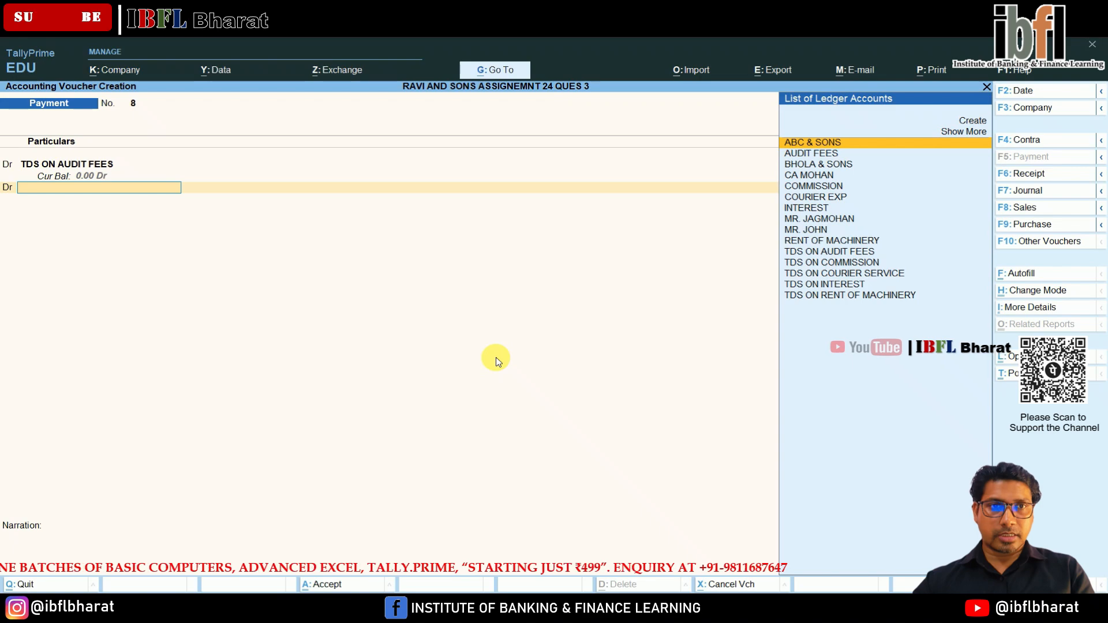
Add a second debit line for TDS ON RENT OF MACHINERY with 6,000 against its pending deduction.
{"action": "key", "text": "Down"}
{"action": "key", "text": "Down"}
{"action": "key", "text": "Down"}
{"action": "key", "text": "Down"}
{"action": "key", "text": "Down"}
{"action": "key", "text": "Down"}
{"action": "key", "text": "Down"}
{"action": "key", "text": "Down"}
{"action": "key", "text": "Down"}
{"action": "key", "text": "Down"}
{"action": "key", "text": "Down"}
{"action": "key", "text": "Down"}
{"action": "key", "text": "Down"}
{"action": "key", "text": "Down"}
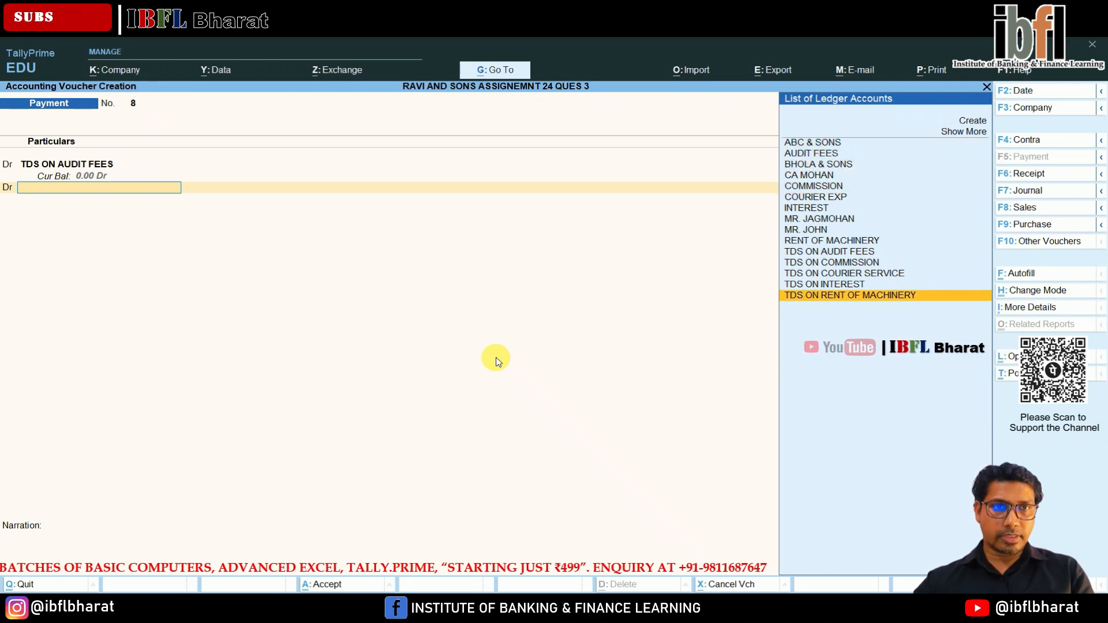
{"action": "key", "text": "Return"}
{"action": "key", "text": "Return"}
{"action": "key", "text": "Return"}
{"action": "key", "text": "Return"}
{"action": "key", "text": "Return"}
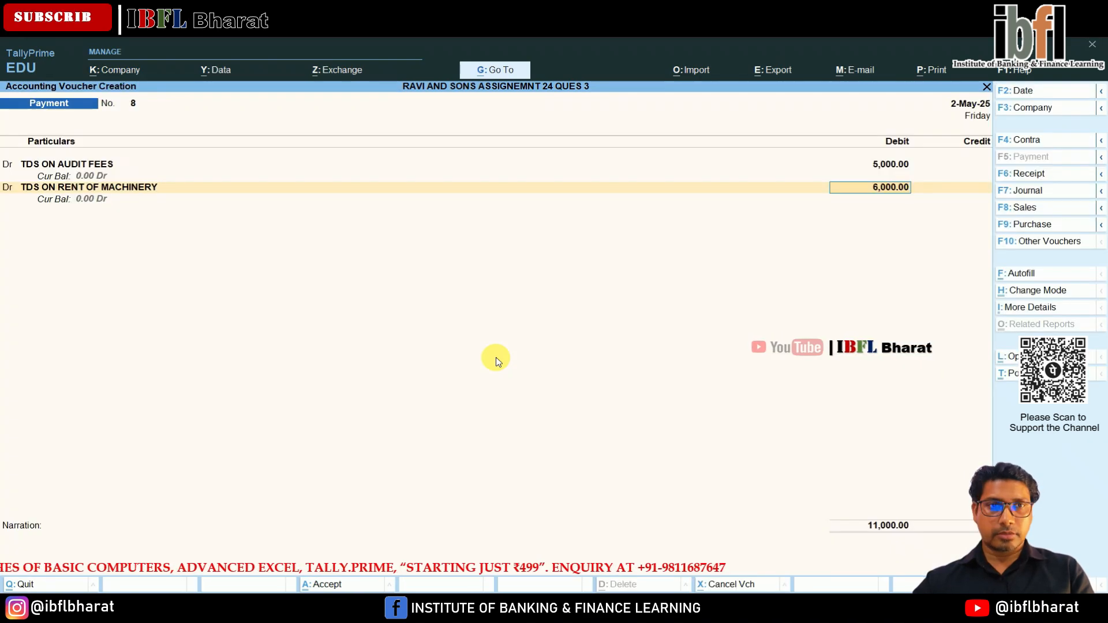
{"action": "key", "text": "Return"}
Credit BANK with 11,000 and accept the cheque bank allocation for the TDS payment.
{"action": "key", "text": "Down"}
{"action": "key", "text": "Down"}
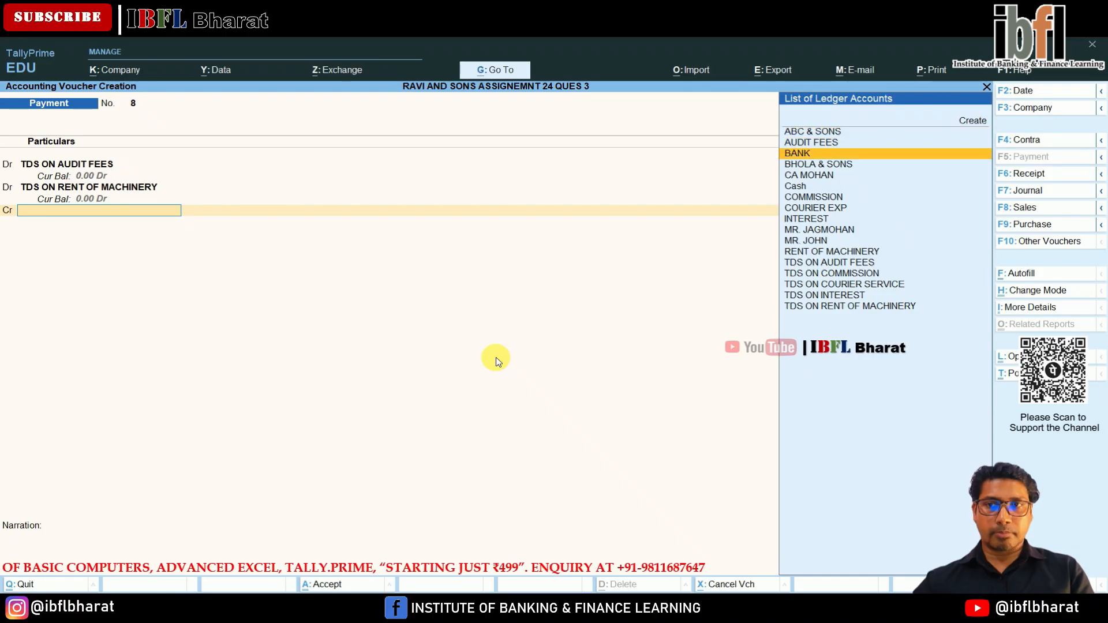
{"action": "key", "text": "Return"}
{"action": "key", "text": "Return"}
{"action": "key", "text": "Return"}
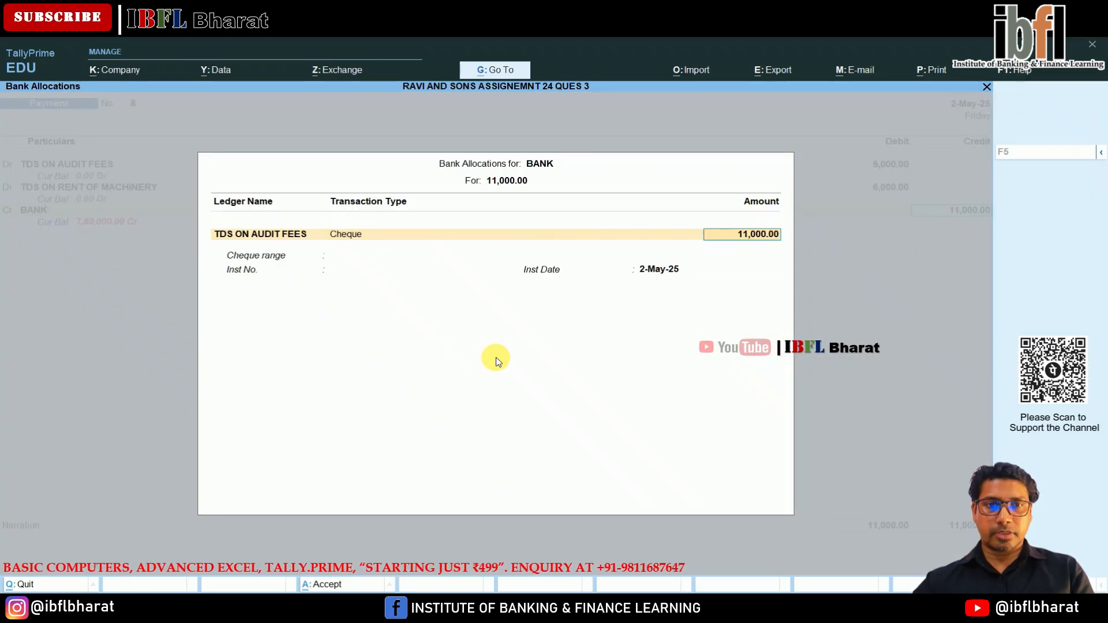
{"action": "key", "text": "Return"}
Preview the TDS challans of the eighth payment voucher, examine the audit fees and machinery rent challans, and close the preview.
{"action": "key", "text": "alt+p"}
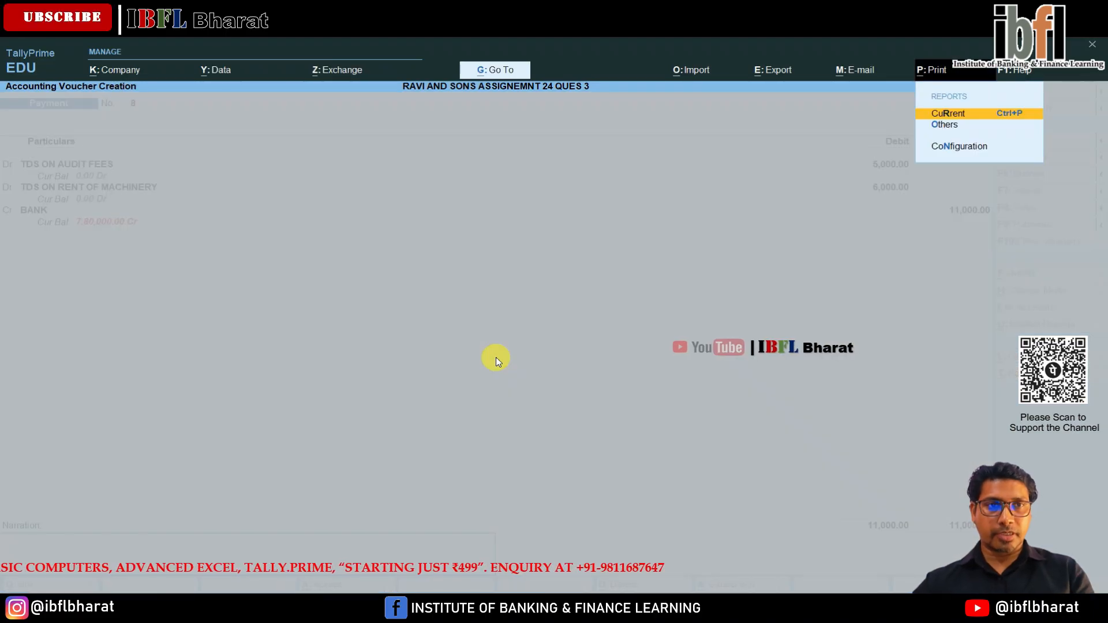
{"action": "key", "text": "Return"}
{"action": "key", "text": "i"}
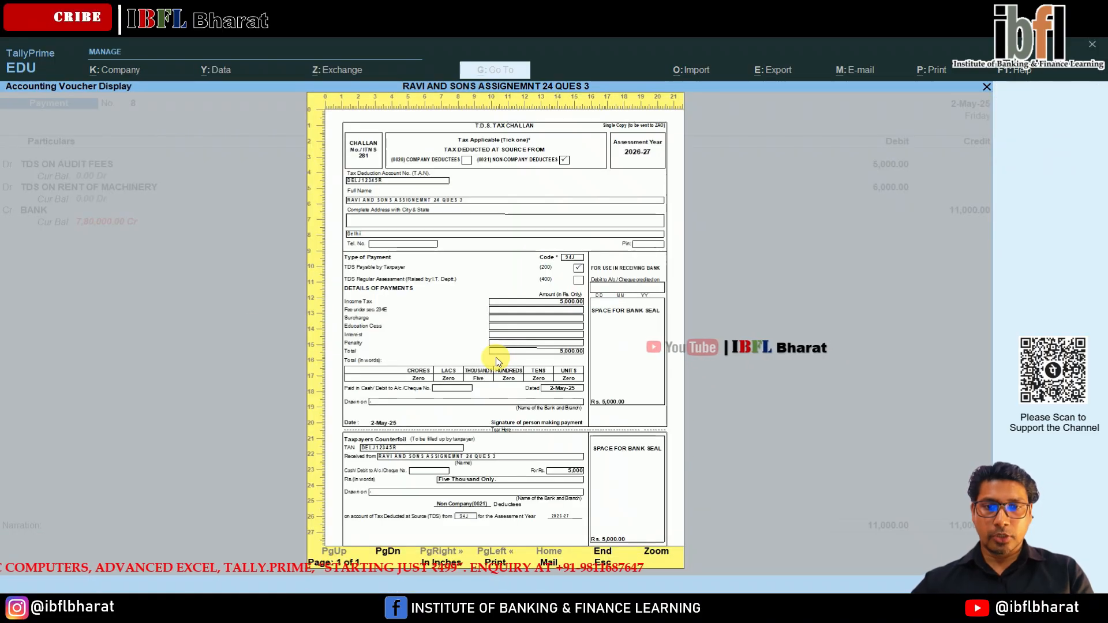
{"action": "left_click", "coordinate": [503, 422]}
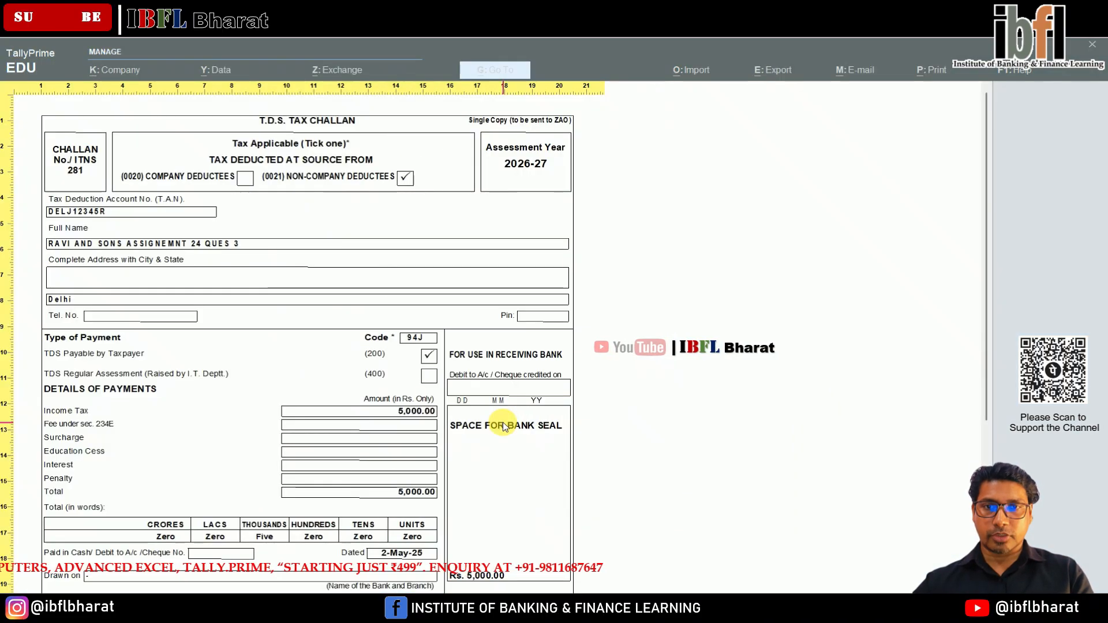
{"action": "scroll", "coordinate": [503, 426], "scroll_direction": "down", "scroll_amount": 5}
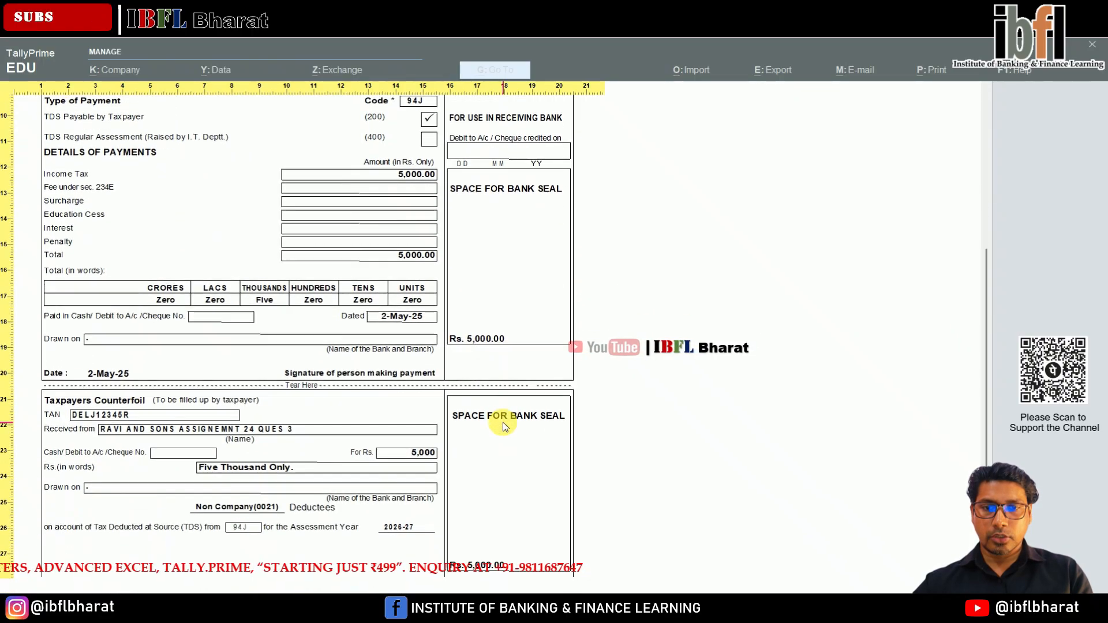
{"action": "scroll", "coordinate": [503, 426], "scroll_direction": "down", "scroll_amount": 5}
{"action": "scroll", "coordinate": [503, 426], "scroll_direction": "up", "scroll_amount": 6}
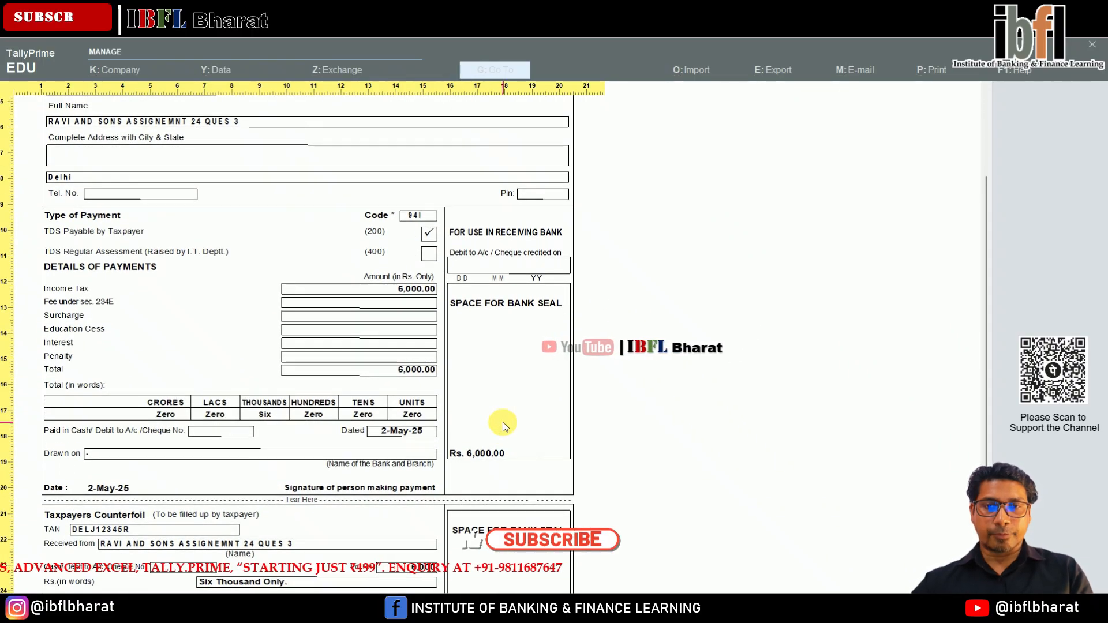
{"action": "scroll", "coordinate": [503, 426], "scroll_direction": "up", "scroll_amount": 1}
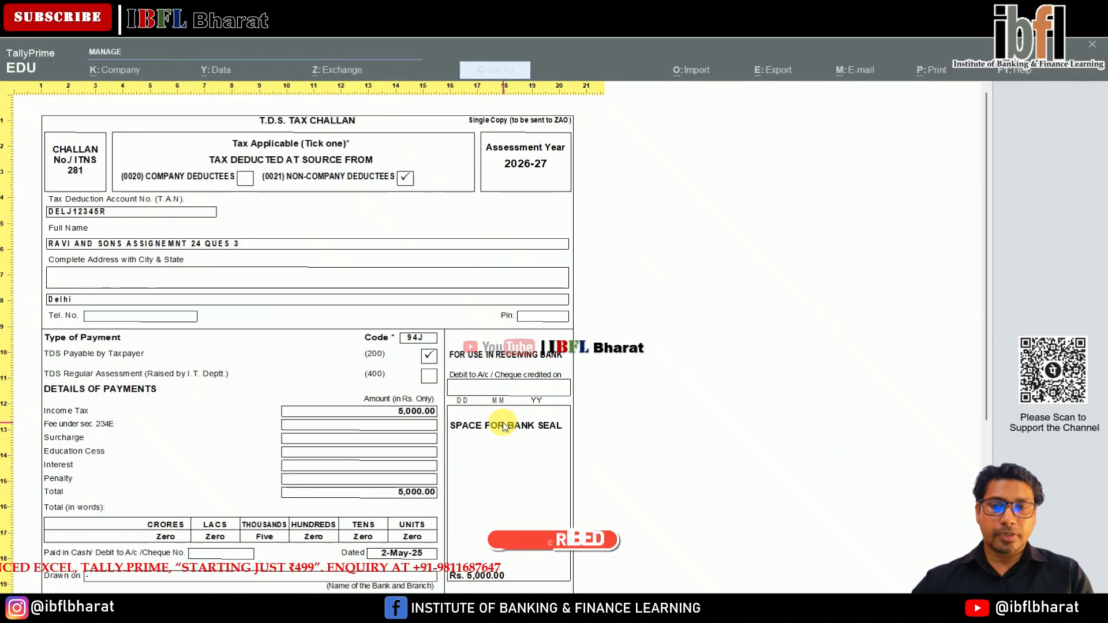
{"action": "key", "text": "alt+z"}
{"action": "key", "text": "Escape"}
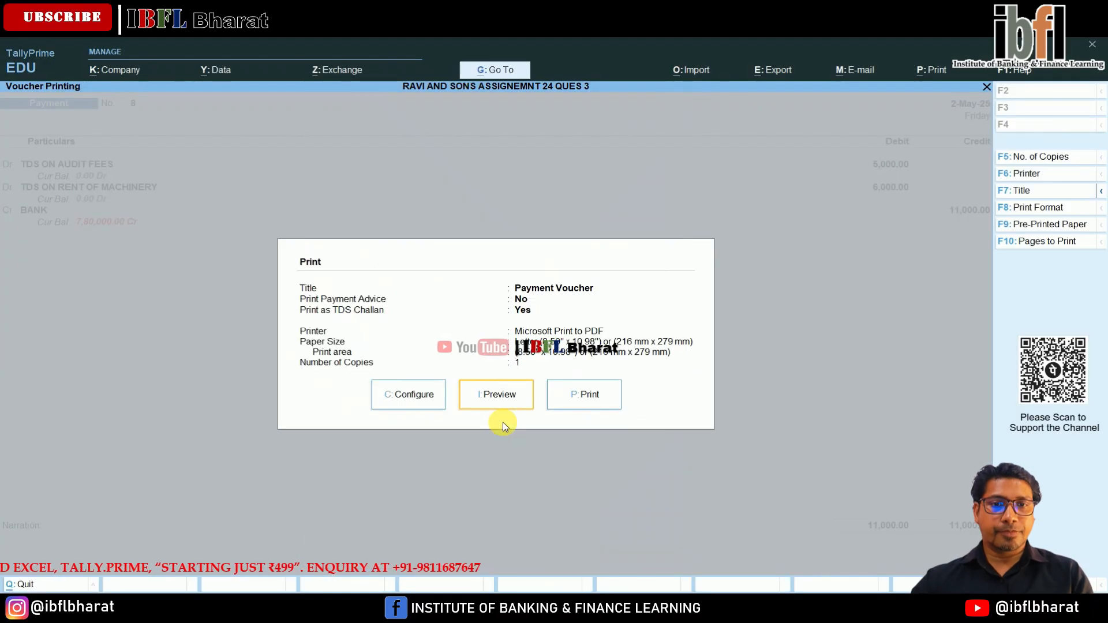
{"action": "key", "text": "Escape"}
Go through the remaining entries of the eighth payment voucher and save it.
{"action": "key", "text": "Return"}
{"action": "key", "text": "Return"}
{"action": "key", "text": "Return"}
{"action": "key", "text": "Return"}
{"action": "key", "text": "Return"}
{"action": "key", "text": "Return"}
{"action": "key", "text": "Return"}
{"action": "key", "text": "Return"}
{"action": "key", "text": "Return"}
{"action": "key", "text": "Return"}
{"action": "key", "text": "Return"}
{"action": "key", "text": "Return"}
{"action": "key", "text": "Return"}
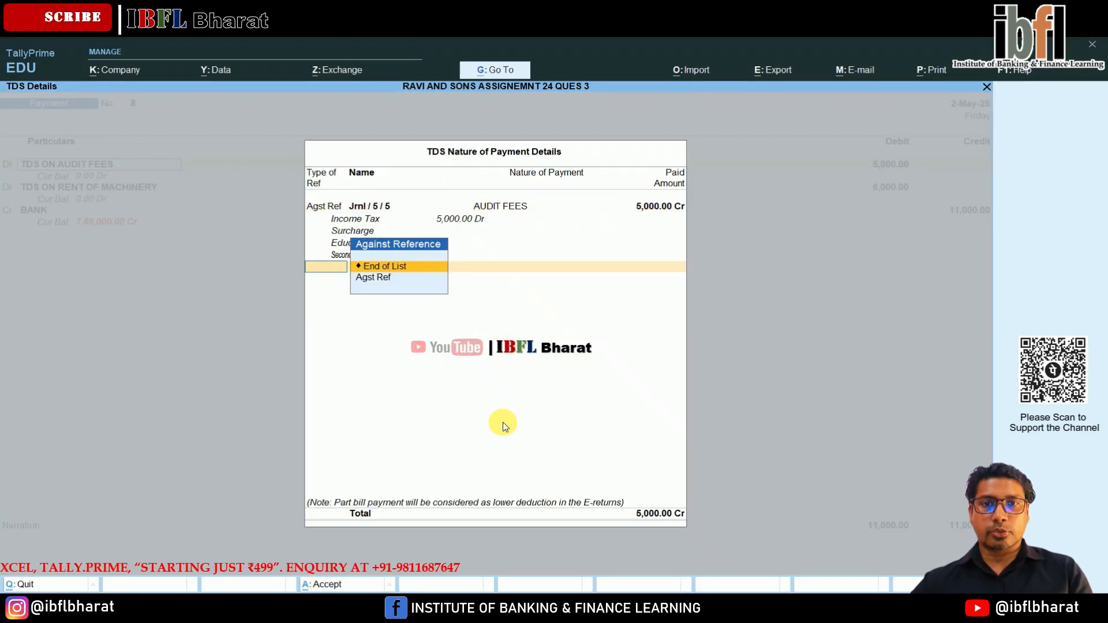
{"action": "key", "text": "Return"}
{"action": "key", "text": "Return"}
{"action": "key", "text": "Return"}
{"action": "key", "text": "Return"}
{"action": "key", "text": "Return"}
{"action": "key", "text": "Return"}
{"action": "key", "text": "Return"}
{"action": "key", "text": "Return"}
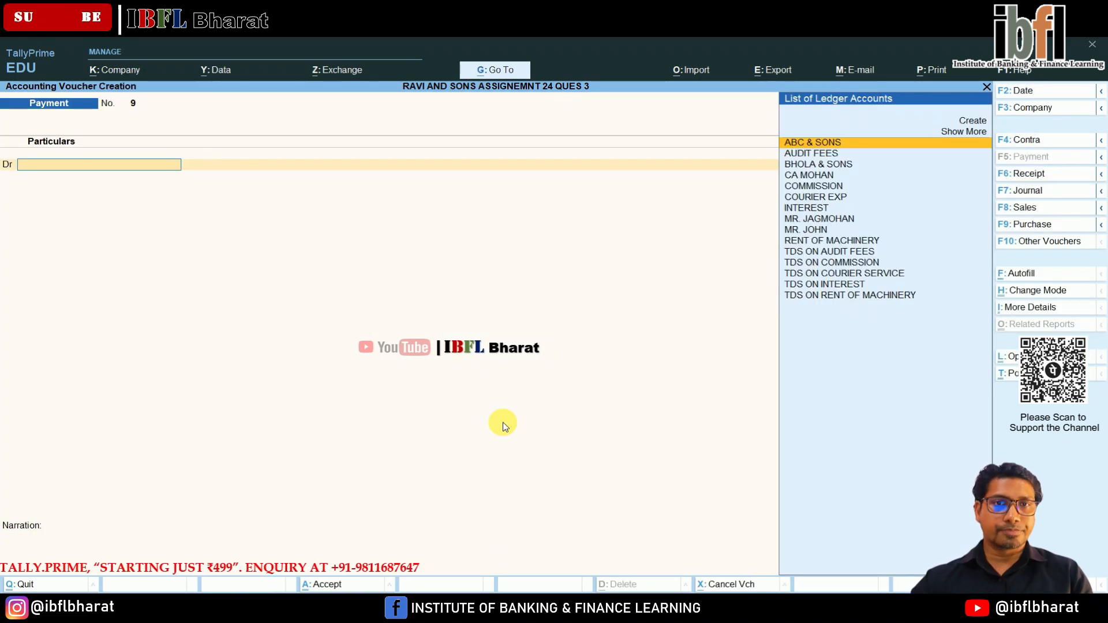
Leave voucher entry, open the Balance Sheet in detailed form and examine Duties & Taxes, Sundry Creditors, Bank Accounts and the Profit & Loss entry.
{"action": "key", "text": "Escape"}
{"action": "key", "text": "Return"}
{"action": "key", "text": "Down"}
{"action": "key", "text": "Down"}
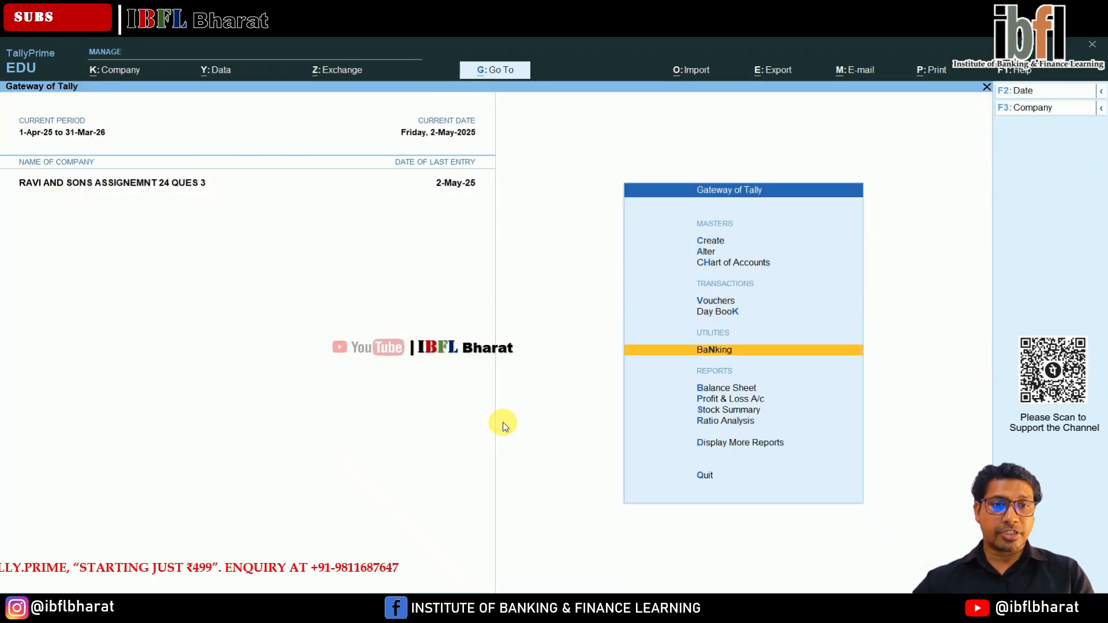
{"action": "key", "text": "Down"}
{"action": "key", "text": "Return"}
{"action": "key", "text": "alt+F5"}
{"action": "key", "text": "Down"}
{"action": "key", "text": "Down"}
{"action": "key", "text": "Down"}
{"action": "key", "text": "Down"}
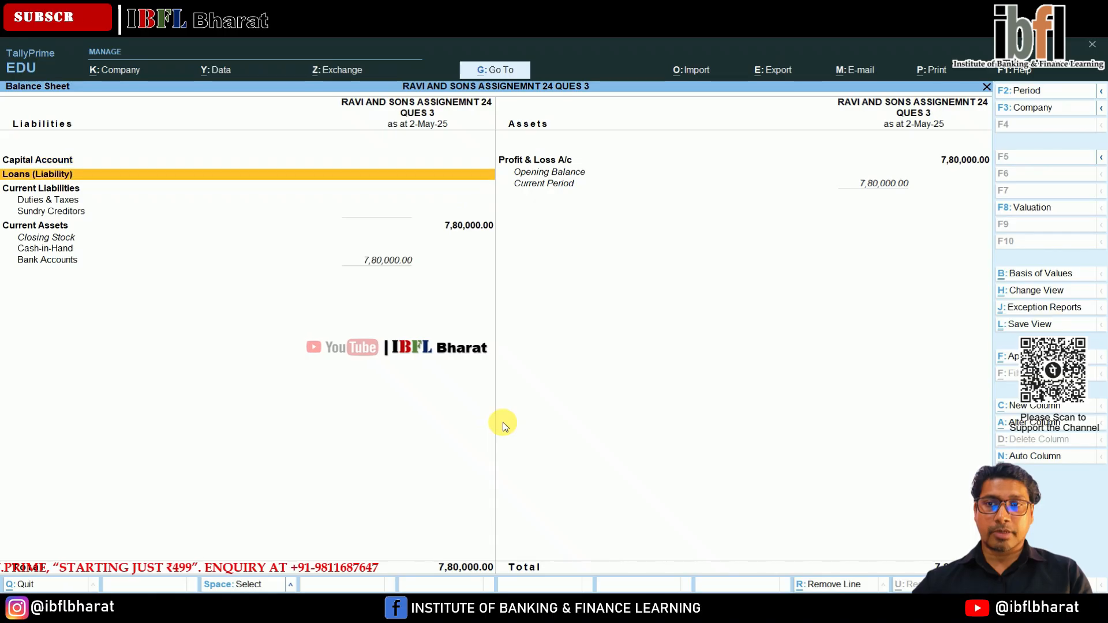
{"action": "key", "text": "Up"}
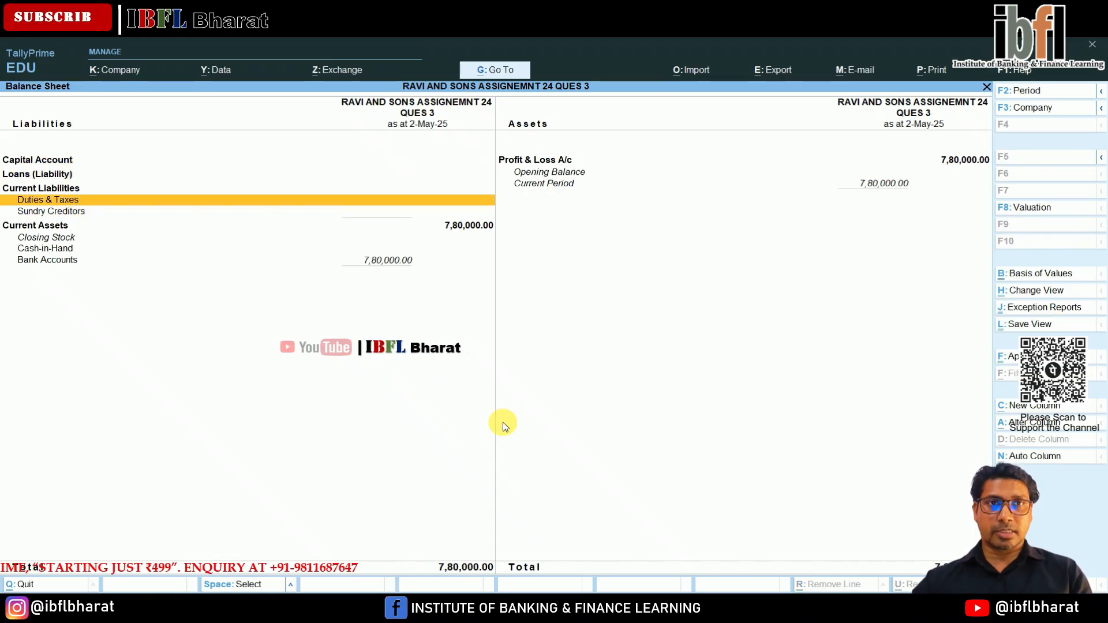
{"action": "key", "text": "Down"}
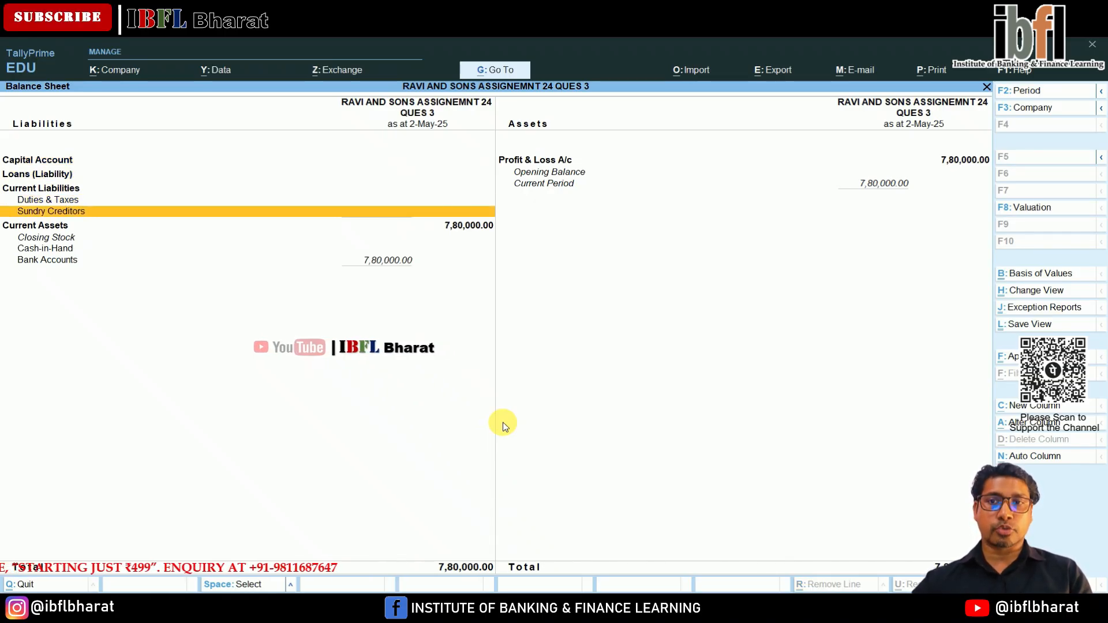
{"action": "key", "text": "Down"}
{"action": "key", "text": "Down"}
{"action": "key", "text": "Down"}
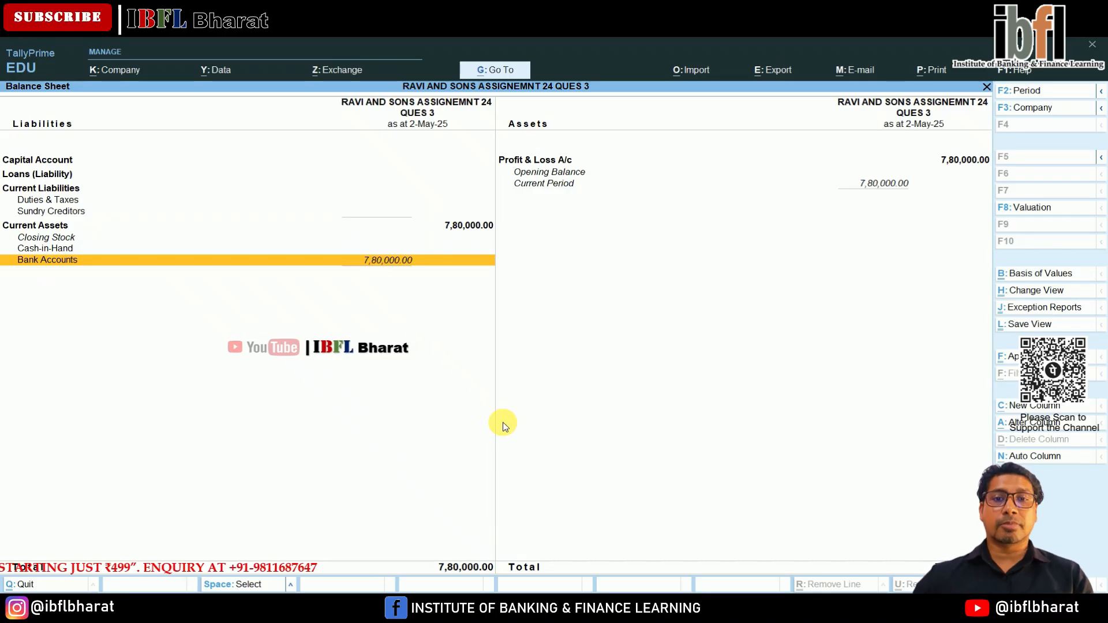
{"action": "key", "text": "Right"}
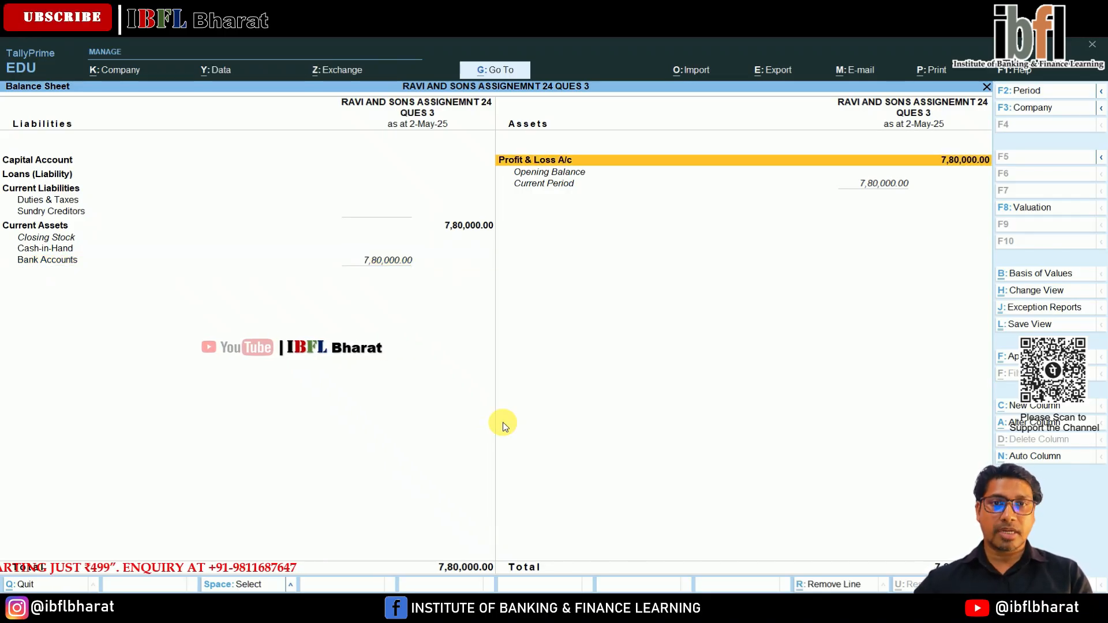
Drill down to the detailed Profit & Loss A/c, examine the indirect expenses and nett loss, and return to the Gateway of Tally.
{"action": "key", "text": "Return"}
{"action": "key", "text": "alt+f5"}
{"action": "key", "text": "Right"}
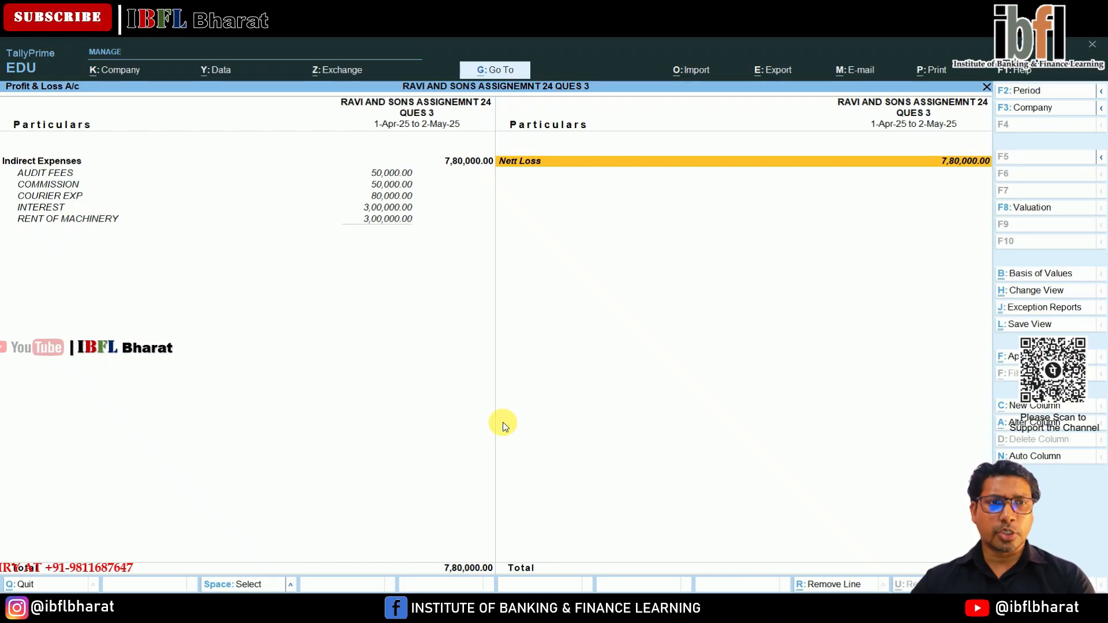
{"action": "key", "text": "Escape"}
{"action": "key", "text": "Escape"}
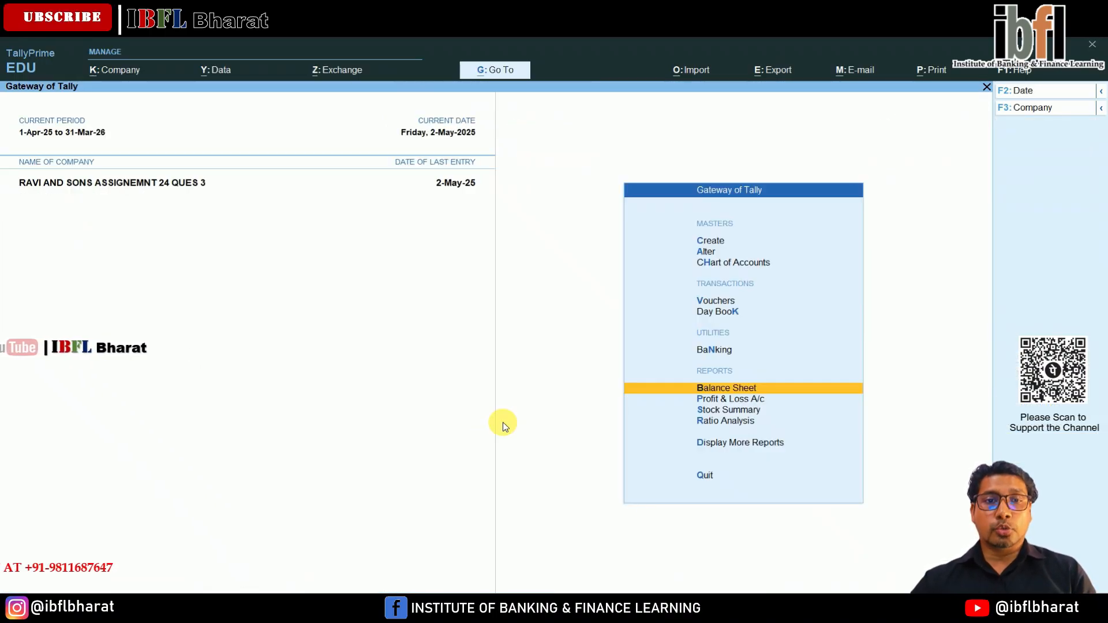
{"action": "key", "text": "Escape"}
{"action": "key", "text": "Escape"}
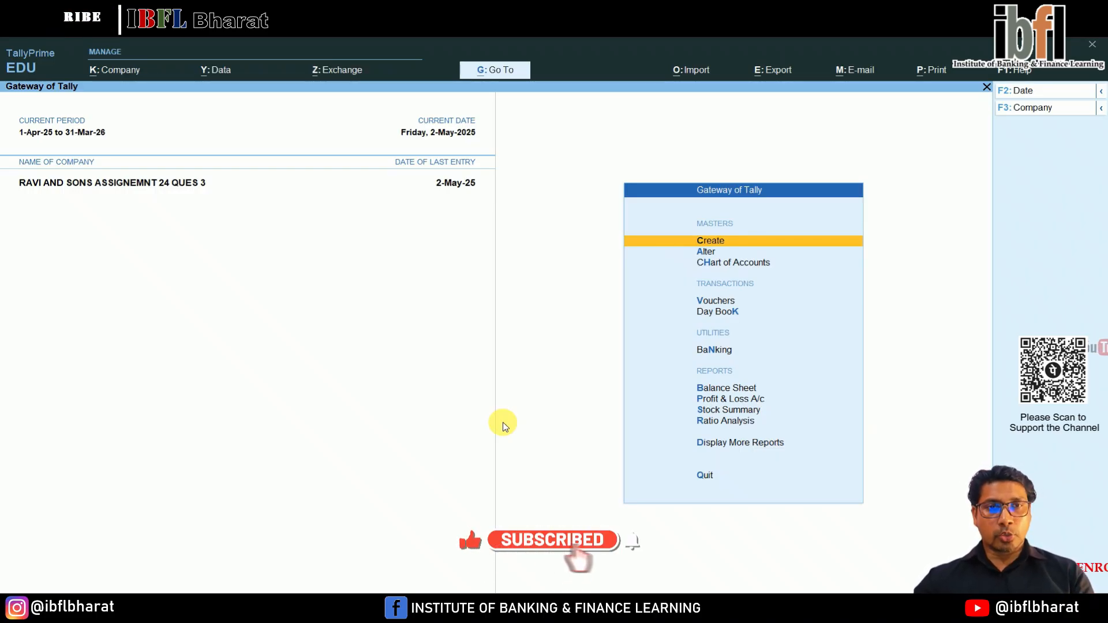
Start a new journal voucher dated 2-May-25, leaving its reference number and reference date blank.
{"action": "key", "text": "Down"}
{"action": "key", "text": "Down"}
{"action": "key", "text": "Down"}
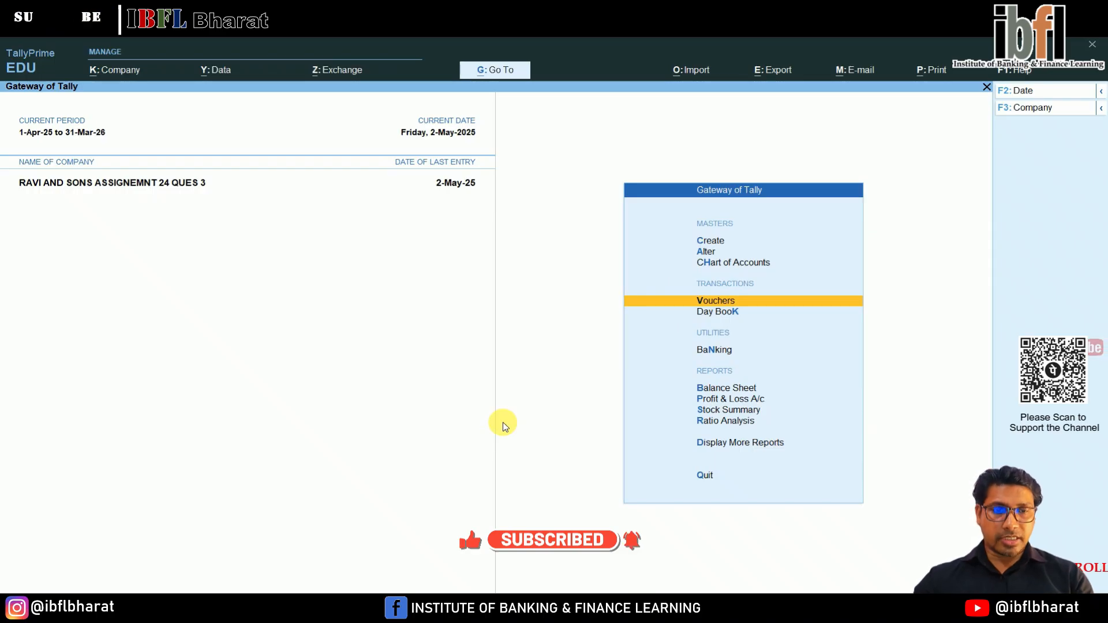
{"action": "key", "text": "Return"}
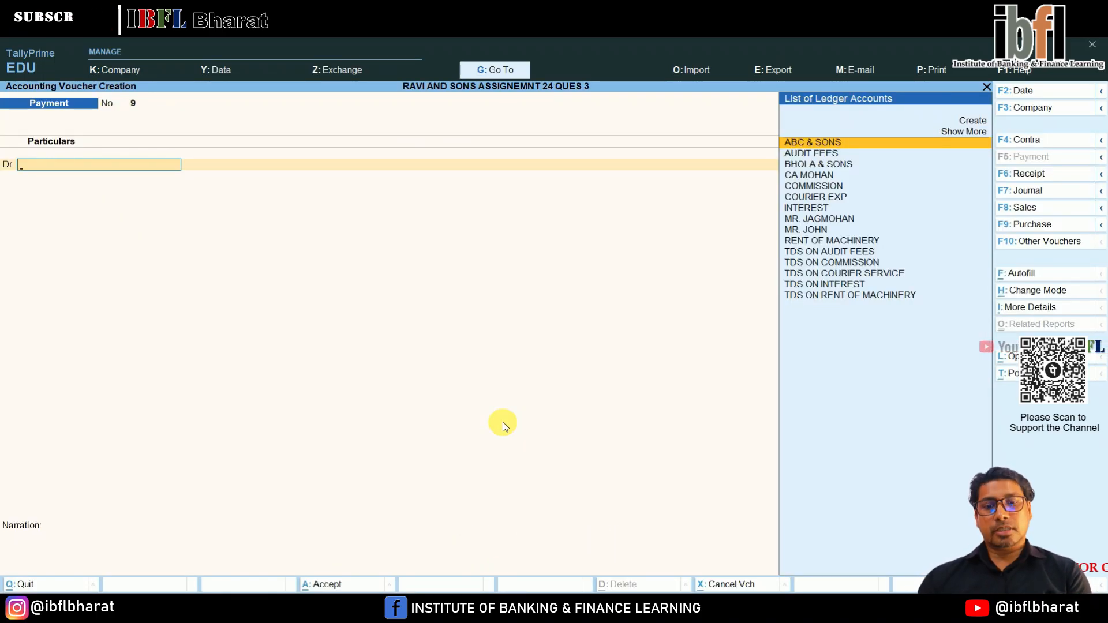
{"action": "key", "text": "F7"}
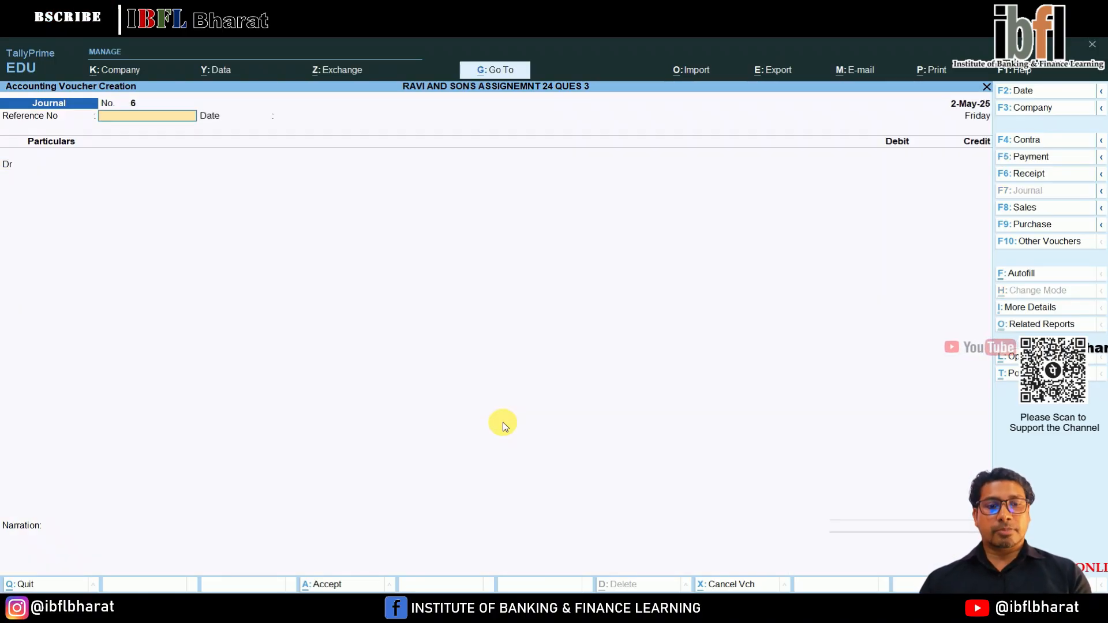
{"action": "key", "text": "Return"}
{"action": "key", "text": "Return"}
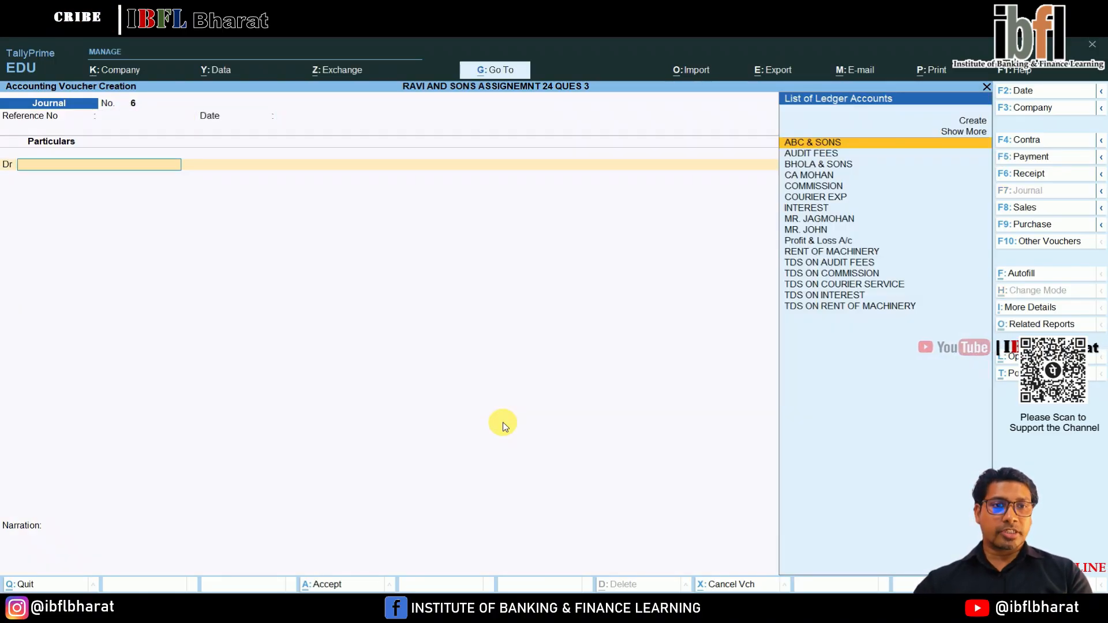
In the sixth journal voucher, debit AUDIT FEES with 50,000.
{"action": "key", "text": "Down"}
{"action": "key", "text": "Down"}
{"action": "key", "text": "Down"}
{"action": "key", "text": "Down"}
{"action": "key", "text": "Down"}
{"action": "key", "text": "Down"}
{"action": "key", "text": "Down"}
{"action": "key", "text": "Down"}
{"action": "key", "text": "Down"}
{"action": "key", "text": "Down"}
{"action": "key", "text": "Down"}
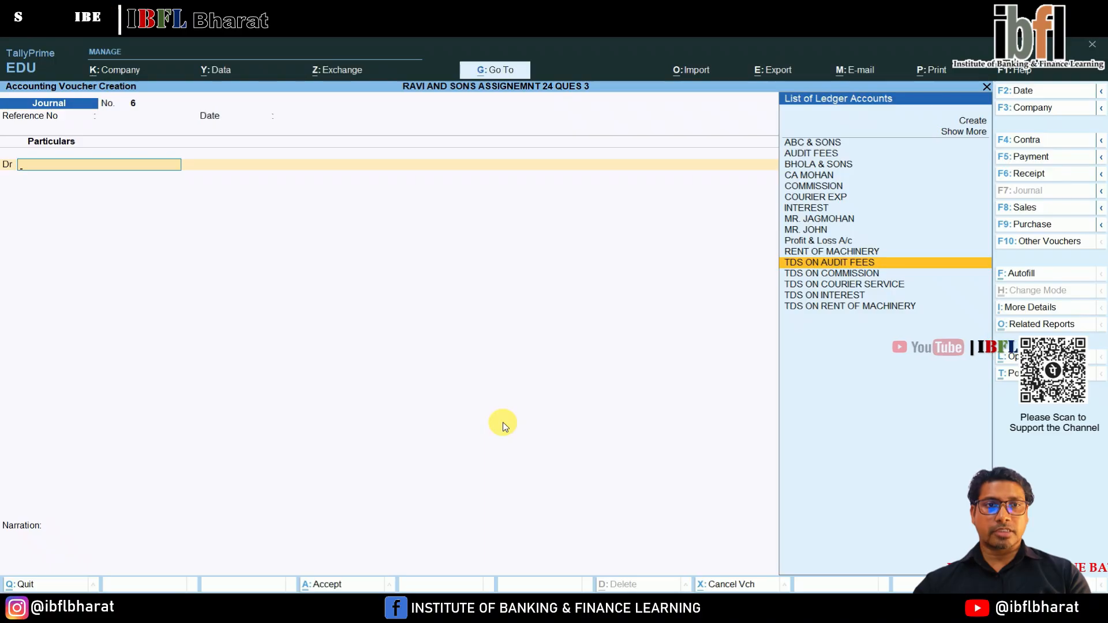
{"action": "key", "text": "Up"}
{"action": "key", "text": "Up"}
{"action": "key", "text": "Up"}
{"action": "key", "text": "Up"}
{"action": "key", "text": "Up"}
{"action": "key", "text": "Up"}
{"action": "key", "text": "Up"}
{"action": "key", "text": "Up"}
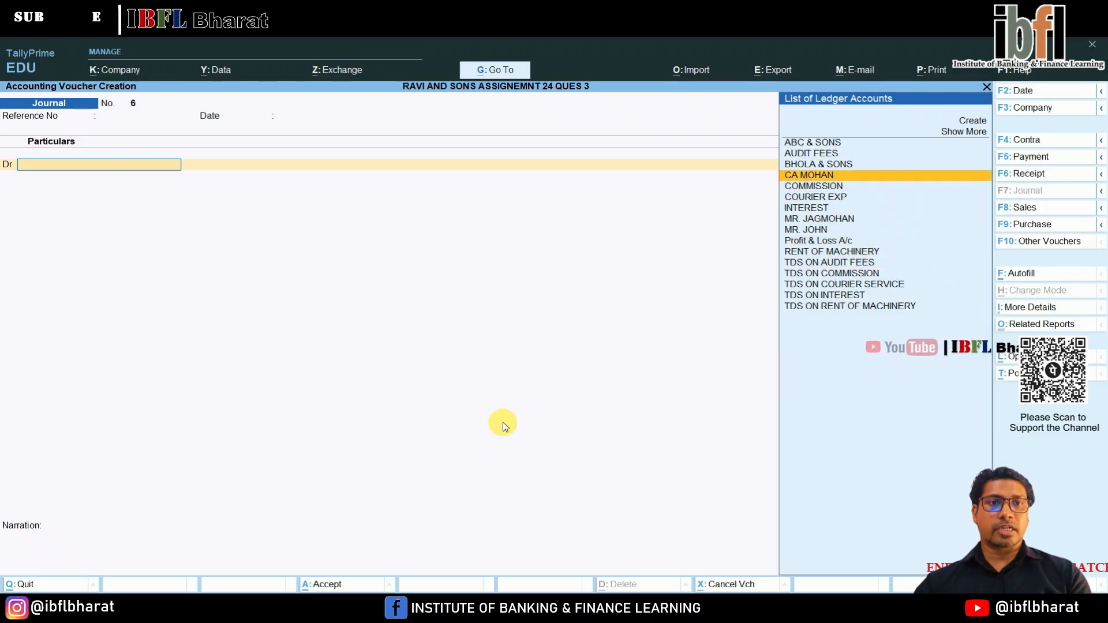
{"action": "key", "text": "Up"}
{"action": "key", "text": "Up"}
{"action": "key", "text": "Return"}
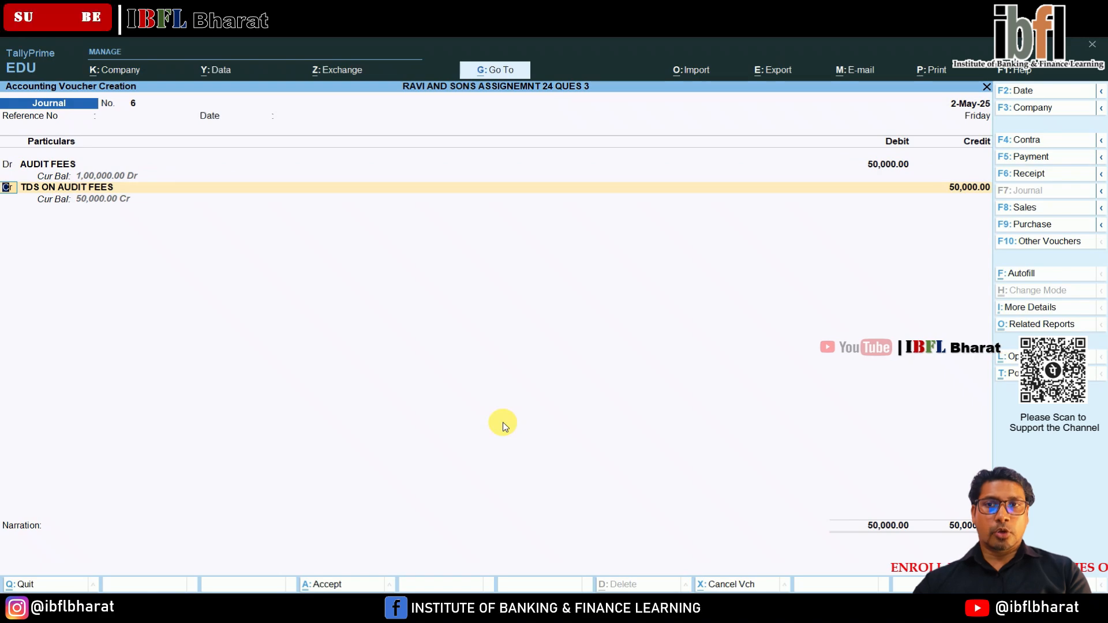
{"action": "key", "text": "Return"}
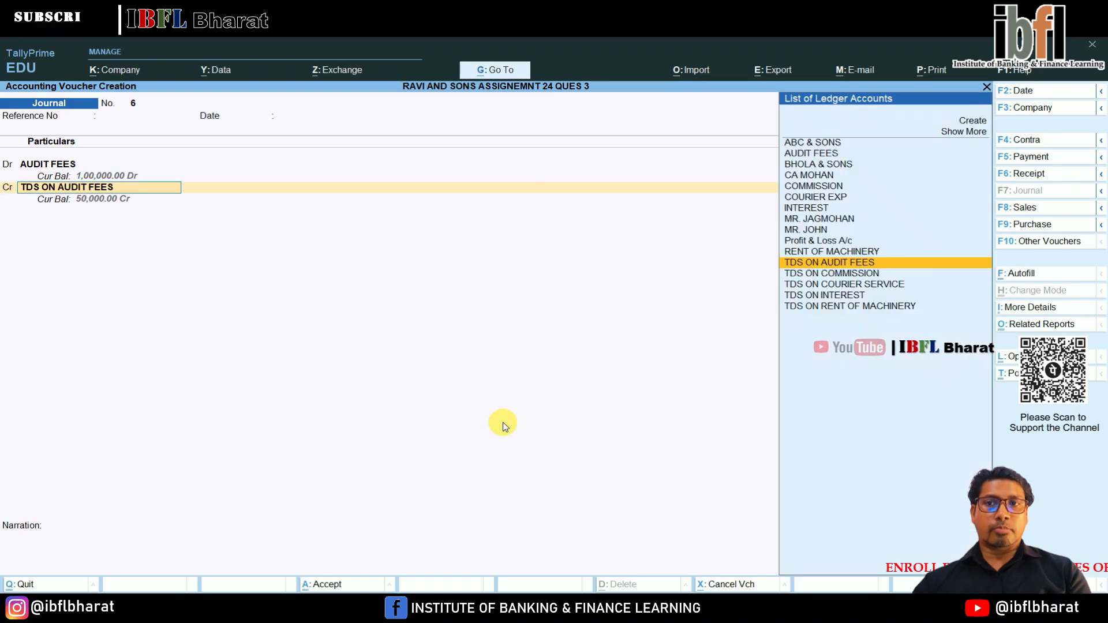
From the journal's credit line, create a ledger for the new chartered accountant under Sundry Creditors, with balances maintained bill-by-bill.
{"action": "key", "text": "Up"}
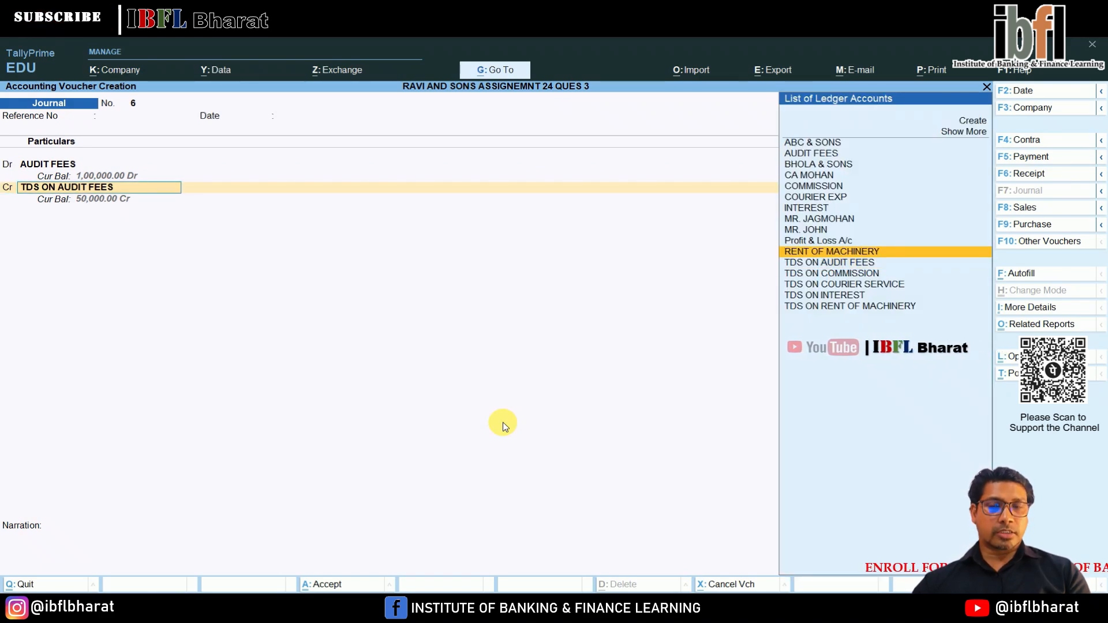
{"action": "key", "text": "Up"}
{"action": "key", "text": "Up"}
{"action": "key", "text": "Up"}
{"action": "key", "text": "Up"}
{"action": "key", "text": "Up"}
{"action": "key", "text": "Up"}
{"action": "key", "text": "Up"}
{"action": "key", "text": "Up"}
{"action": "key", "text": "Up"}
{"action": "key", "text": "Up"}
{"action": "key", "text": "Up"}
{"action": "key", "text": "Up"}
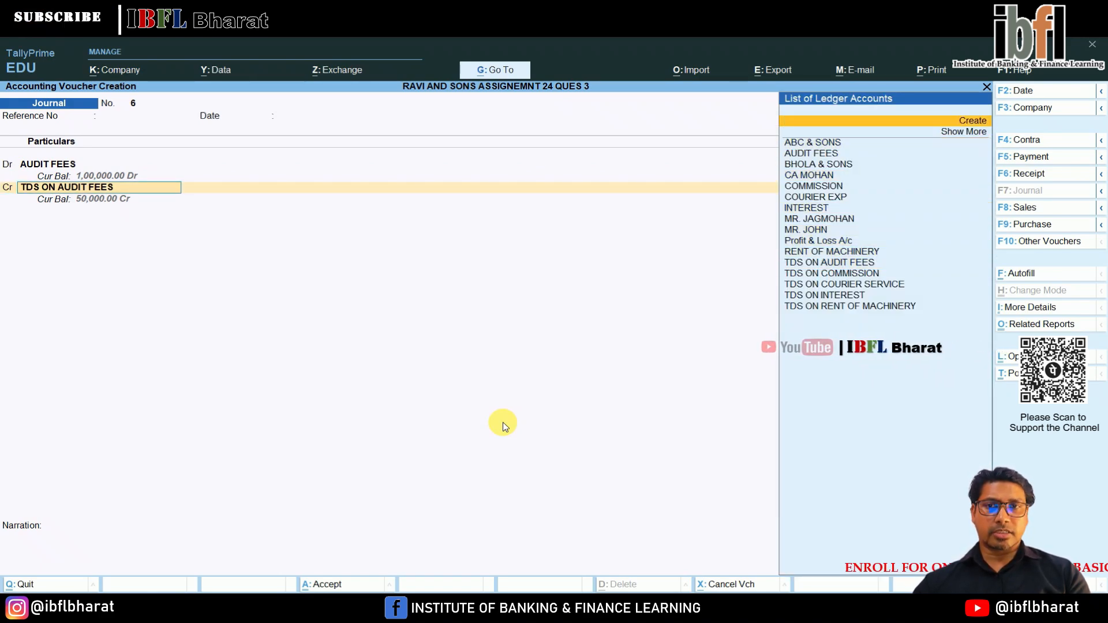
{"action": "key", "text": "Return"}
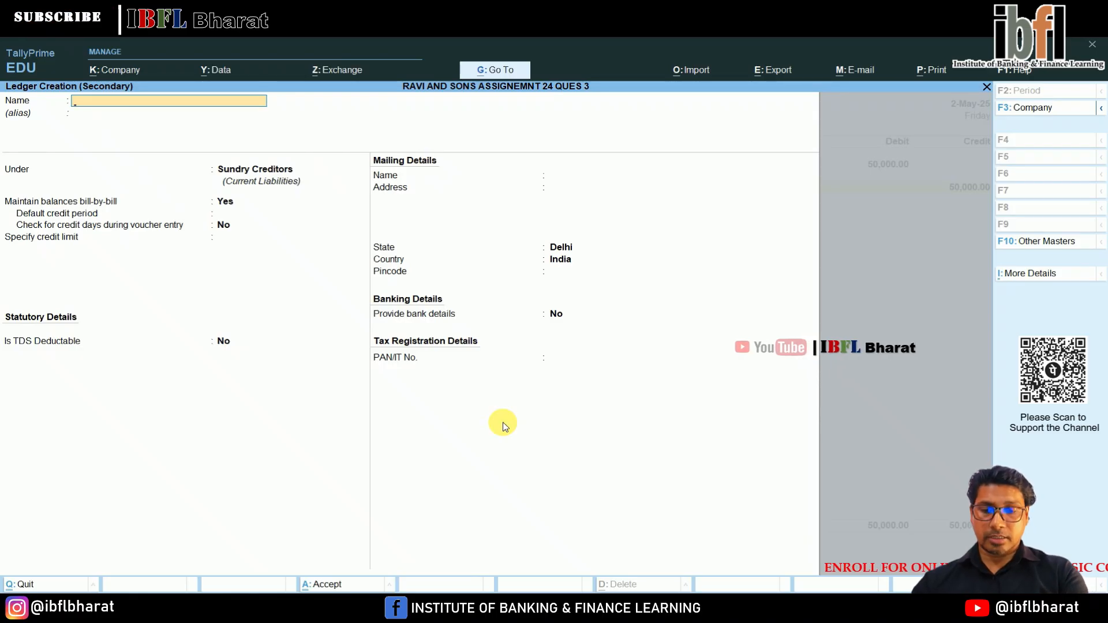
{"action": "type", "text": "CA RAMAN"}
{"action": "key", "text": "Return"}
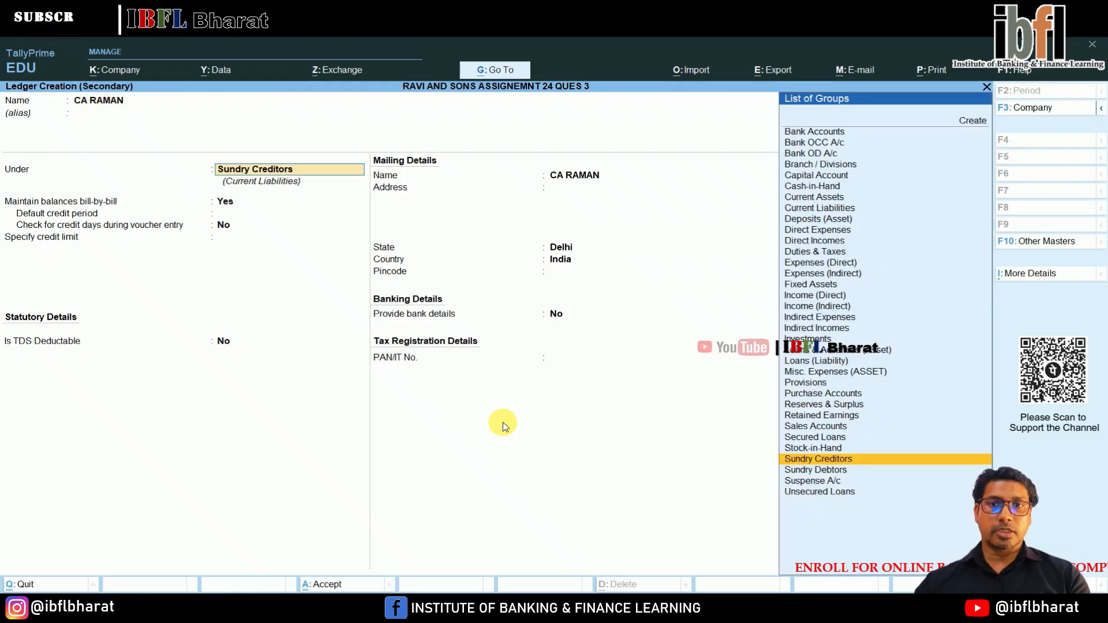
{"action": "key", "text": "Return"}
{"action": "key", "text": "Return"}
{"action": "key", "text": "Return"}
{"action": "key", "text": "Return"}
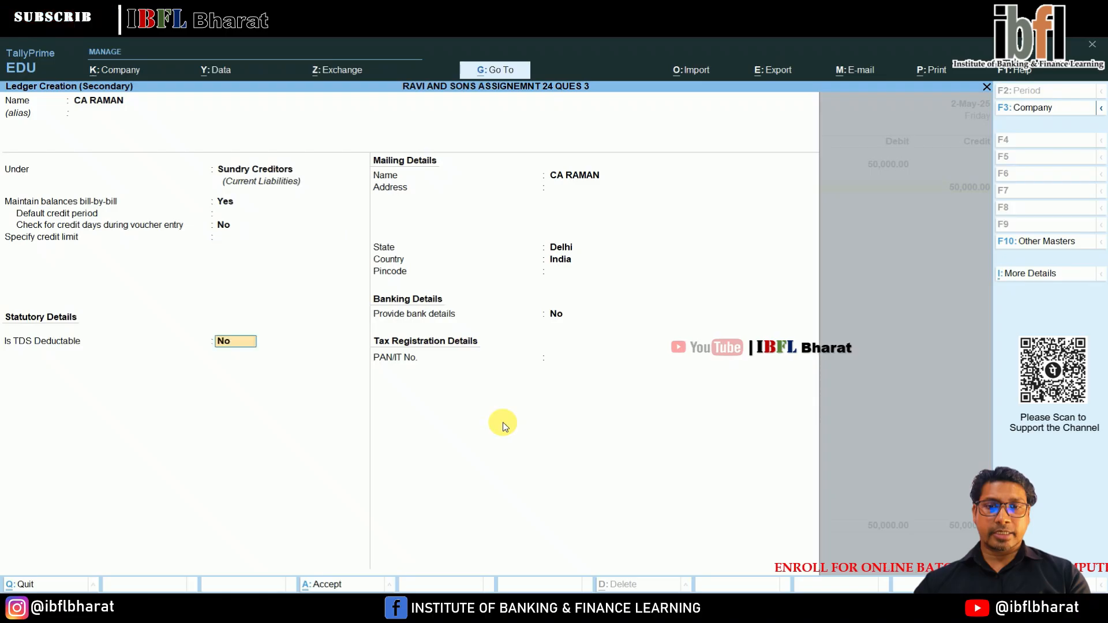
Make the new creditor TDS deductable as Individual/HUF - Resident with TDS deducted in the same voucher, leave the PAN blank and save.
{"action": "key", "text": "y"}
{"action": "key", "text": "Down"}
{"action": "key", "text": "Down"}
{"action": "key", "text": "Down"}
{"action": "key", "text": "Down"}
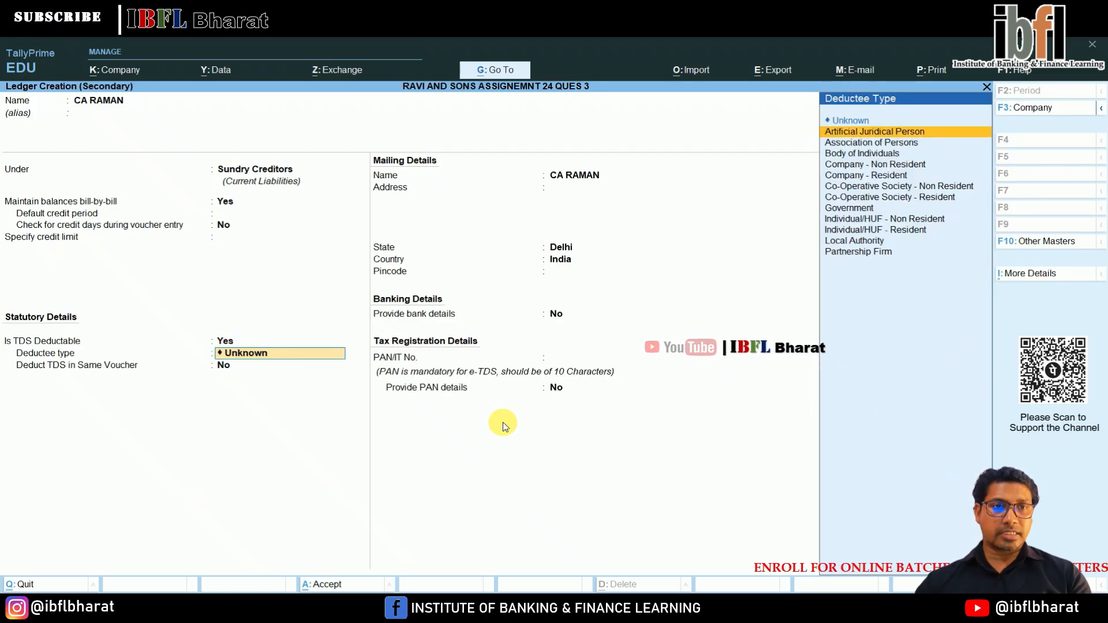
{"action": "key", "text": "Down"}
{"action": "key", "text": "Down"}
{"action": "key", "text": "Down"}
{"action": "key", "text": "Down"}
{"action": "key", "text": "Down"}
{"action": "key", "text": "Down"}
{"action": "key", "text": "Return"}
{"action": "key", "text": "Return"}
{"action": "key", "text": "Return"}
{"action": "key", "text": "Return"}
{"action": "key", "text": "Return"}
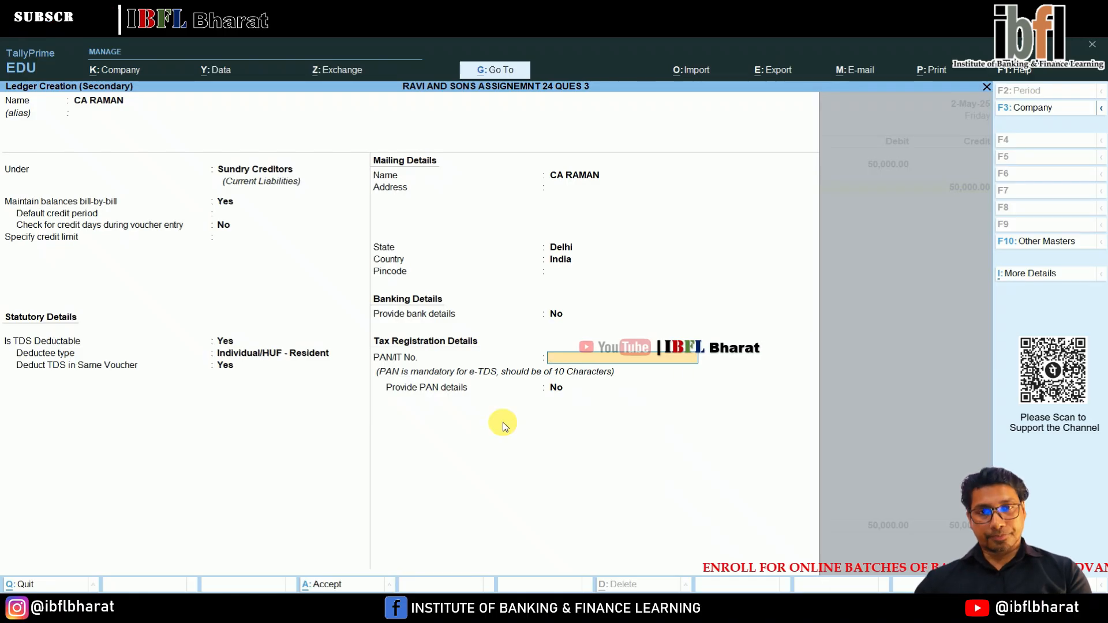
{"action": "key", "text": "Return"}
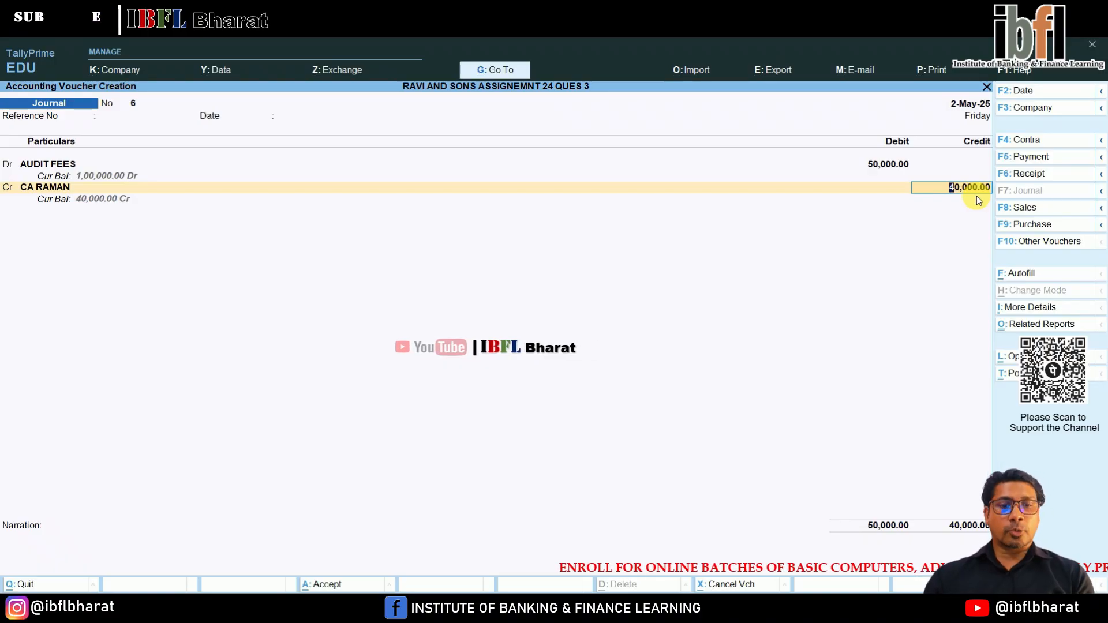
Credit the new chartered accountant with 40,000, split bill-wise under new reference TDS6 as 50,000 Cr and 10,000 Dr.
{"action": "key", "text": "Return"}
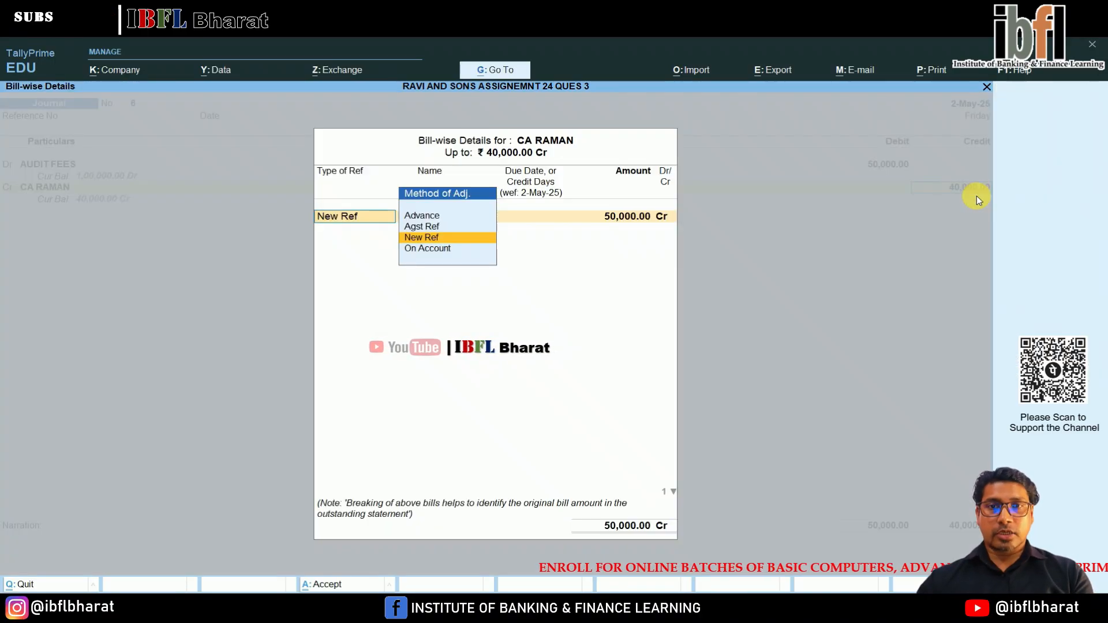
{"action": "key", "text": "Return"}
{"action": "type", "text": "TDS"}
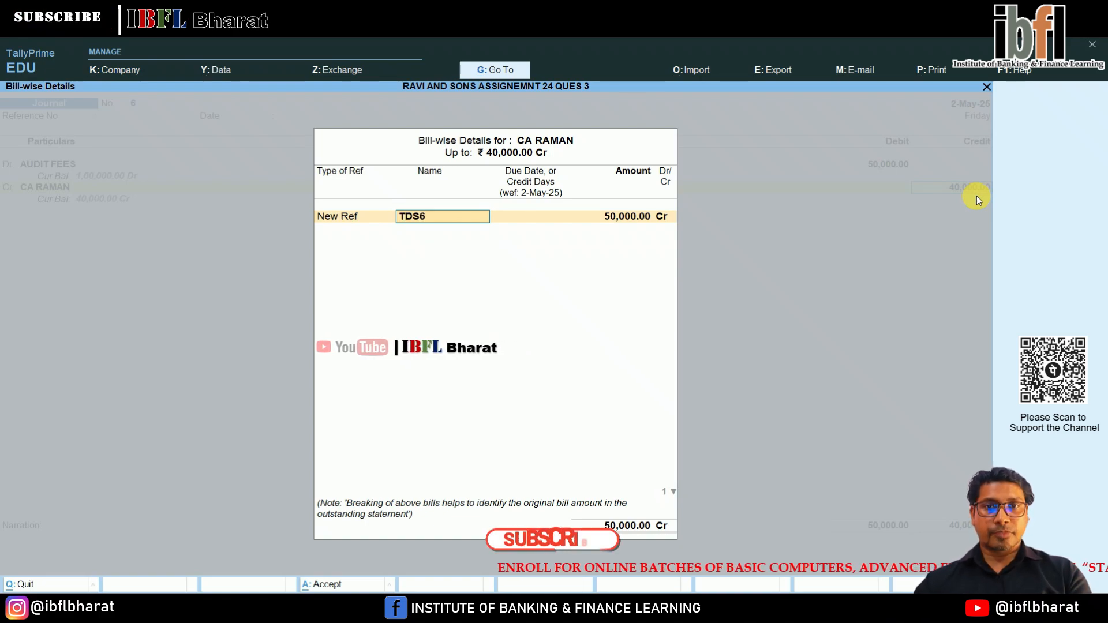
{"action": "type", "text": "6"}
{"action": "key", "text": "Return"}
{"action": "key", "text": "Return"}
{"action": "key", "text": "Return"}
{"action": "key", "text": "Return"}
{"action": "key", "text": "Return"}
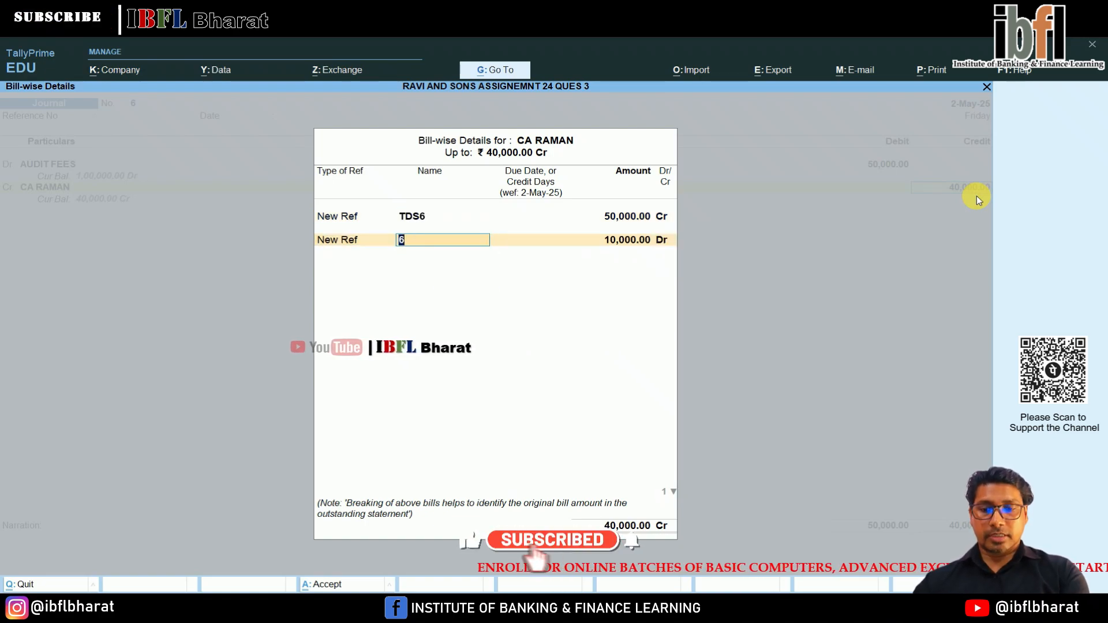
{"action": "key", "text": "Return"}
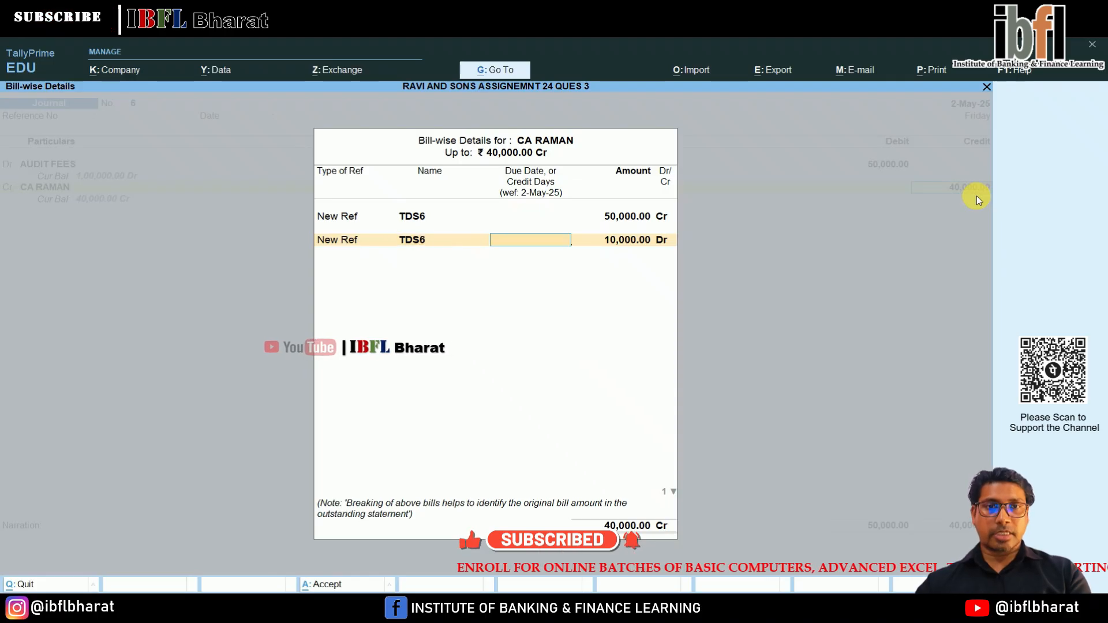
{"action": "key", "text": "Return"}
{"action": "key", "text": "Return"}
{"action": "key", "text": "Return"}
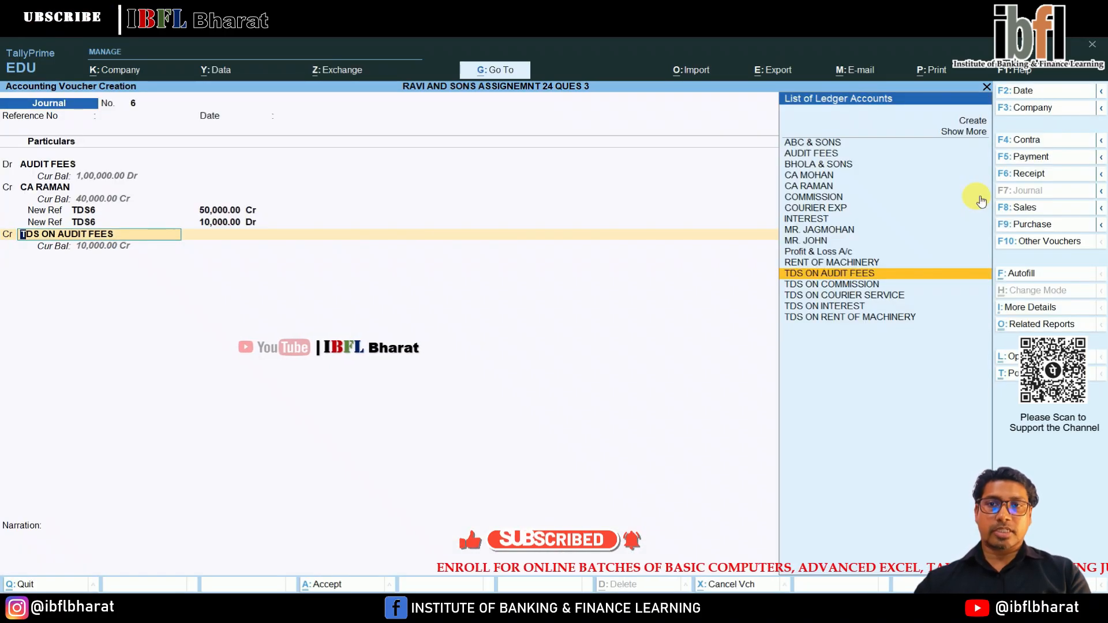
Credit TDS ON AUDIT FEES with 10,000 and save the sixth journal voucher without a narration.
{"action": "key", "text": "Return"}
{"action": "key", "text": "Return"}
{"action": "key", "text": "Return"}
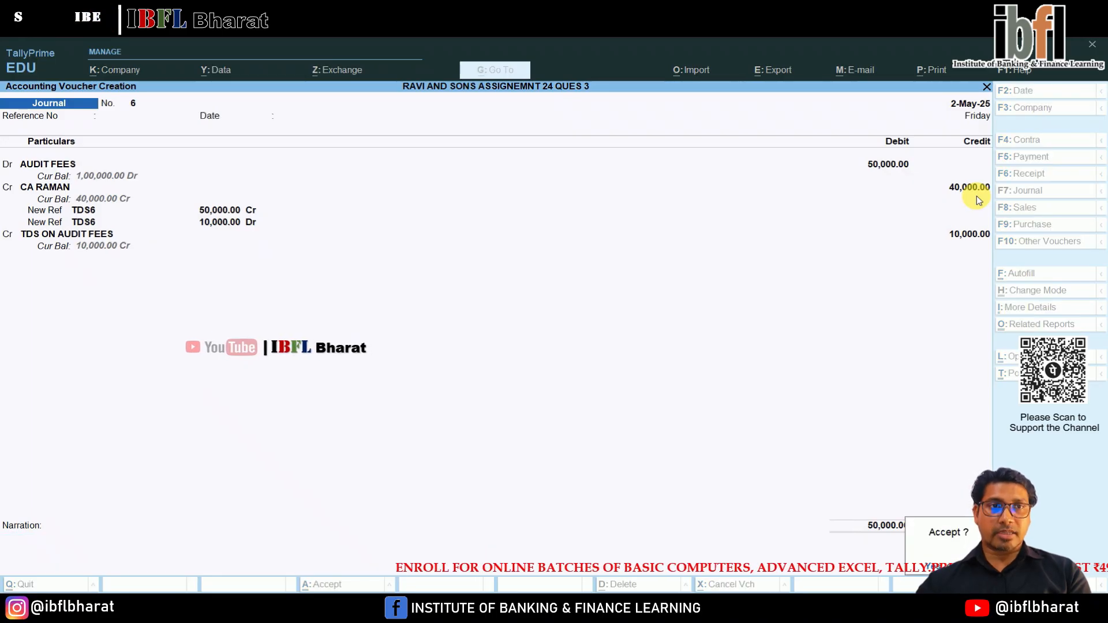
{"action": "key", "text": "Return"}
Start payment voucher 9 and debit the new chartered accountant with 40,000 against bill reference TDS6.
{"action": "key", "text": "F5"}
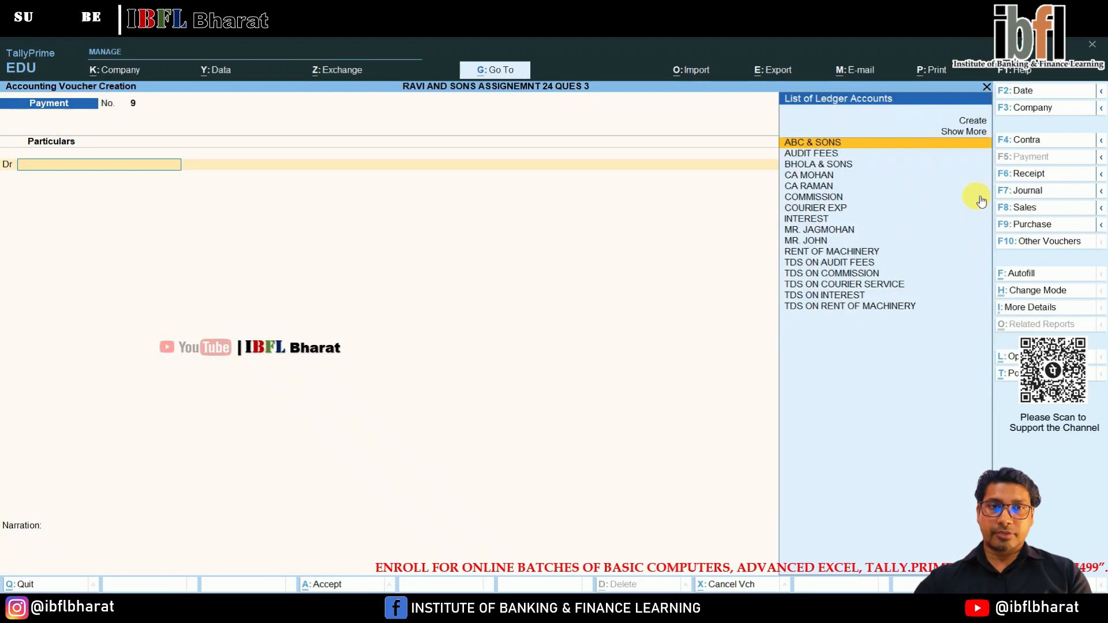
{"action": "key", "text": "Down"}
{"action": "key", "text": "Down"}
{"action": "key", "text": "Down"}
{"action": "key", "text": "Down"}
{"action": "key", "text": "Return"}
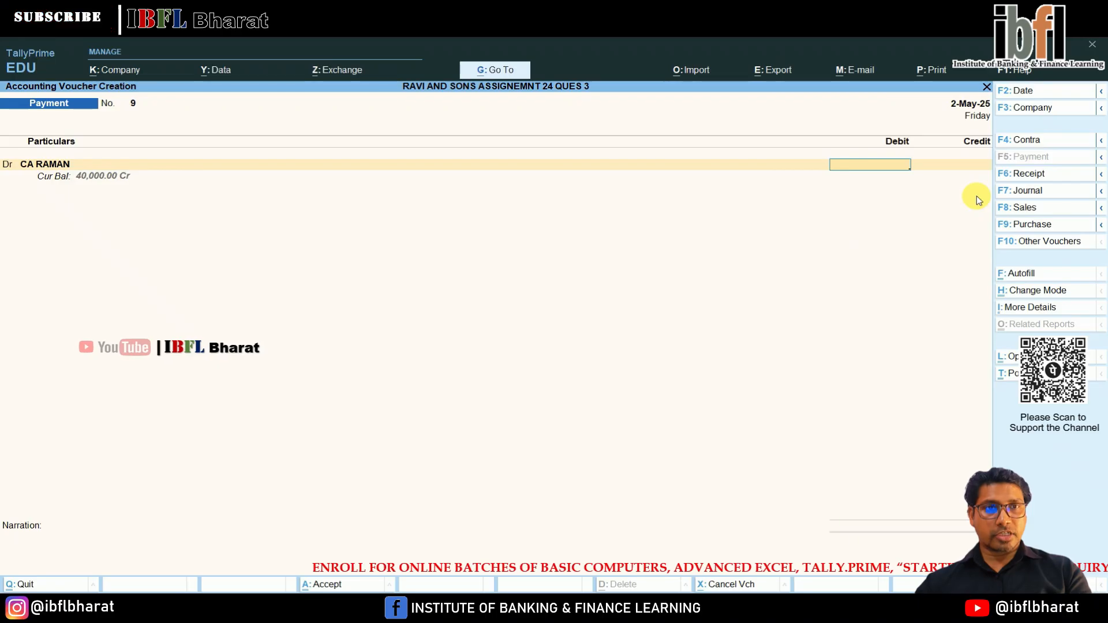
{"action": "type", "text": "40000"}
{"action": "key", "text": "Return"}
{"action": "key", "text": "Return"}
{"action": "key", "text": "Return"}
{"action": "key", "text": "Return"}
{"action": "key", "text": "Return"}
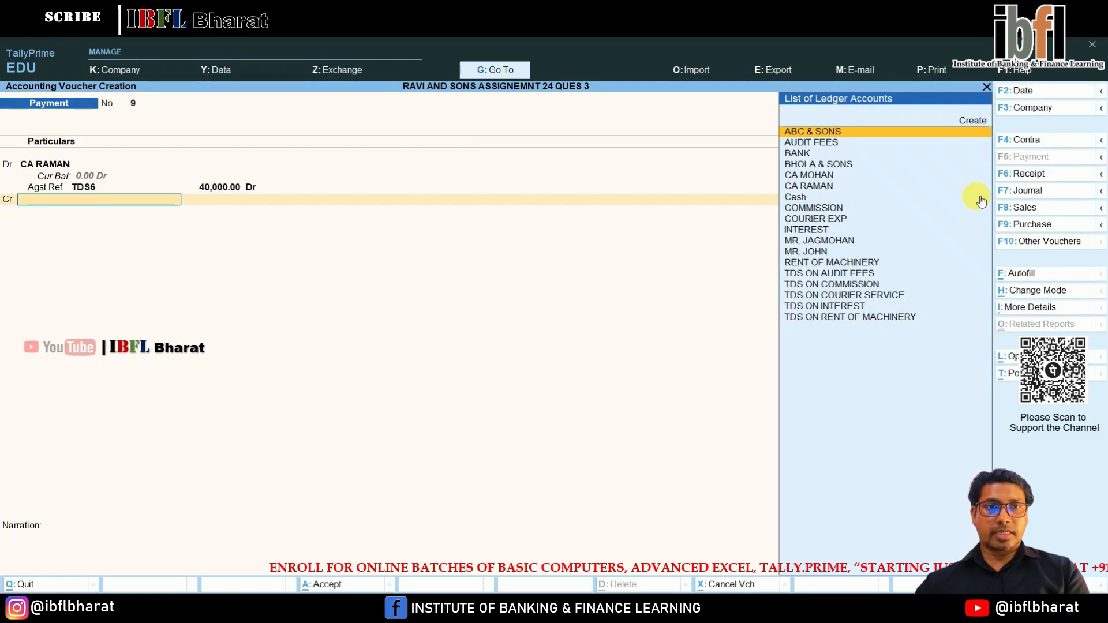
Credit BANK for the chartered accountant's payment and save payment voucher 9.
{"action": "key", "text": "Down"}
{"action": "key", "text": "Down"}
{"action": "key", "text": "Return"}
{"action": "key", "text": "Return"}
{"action": "key", "text": "Return"}
{"action": "key", "text": "Return"}
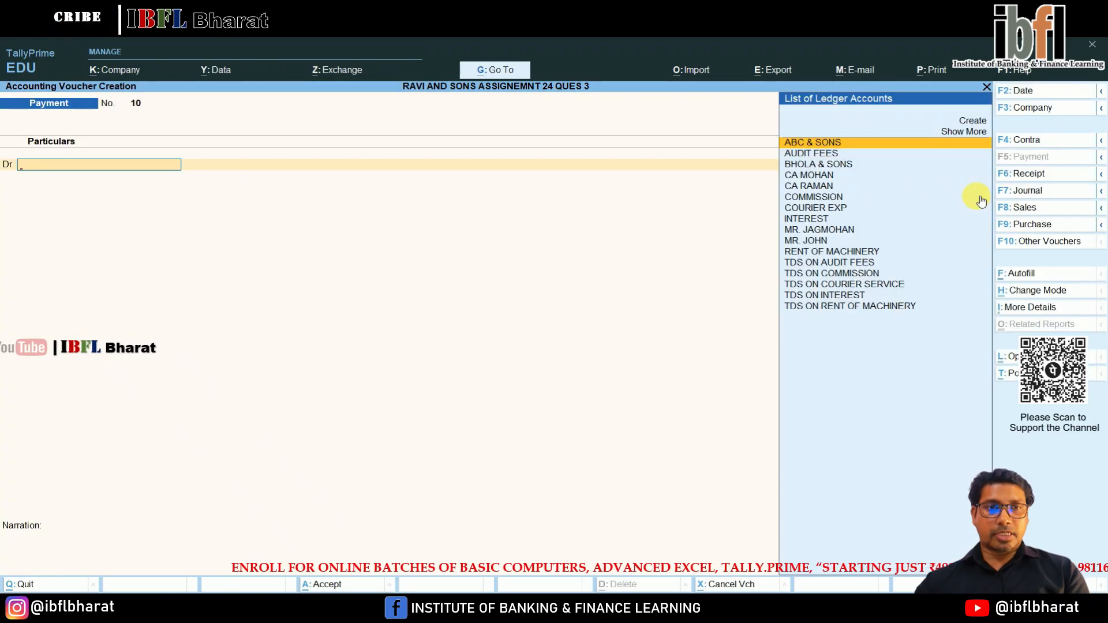
In payment voucher 10, debit TDS ON AUDIT FEES with 10,000 against pending reference Jrnl / 6 / 15.
{"action": "key", "text": "Down"}
{"action": "key", "text": "Down"}
{"action": "key", "text": "Down"}
{"action": "key", "text": "Down"}
{"action": "key", "text": "Down"}
{"action": "key", "text": "Down"}
{"action": "key", "text": "Down"}
{"action": "key", "text": "Down"}
{"action": "key", "text": "Down"}
{"action": "key", "text": "Down"}
{"action": "key", "text": "Down"}
{"action": "key", "text": "Down"}
{"action": "key", "text": "Down"}
{"action": "key", "text": "Up"}
{"action": "key", "text": "Up"}
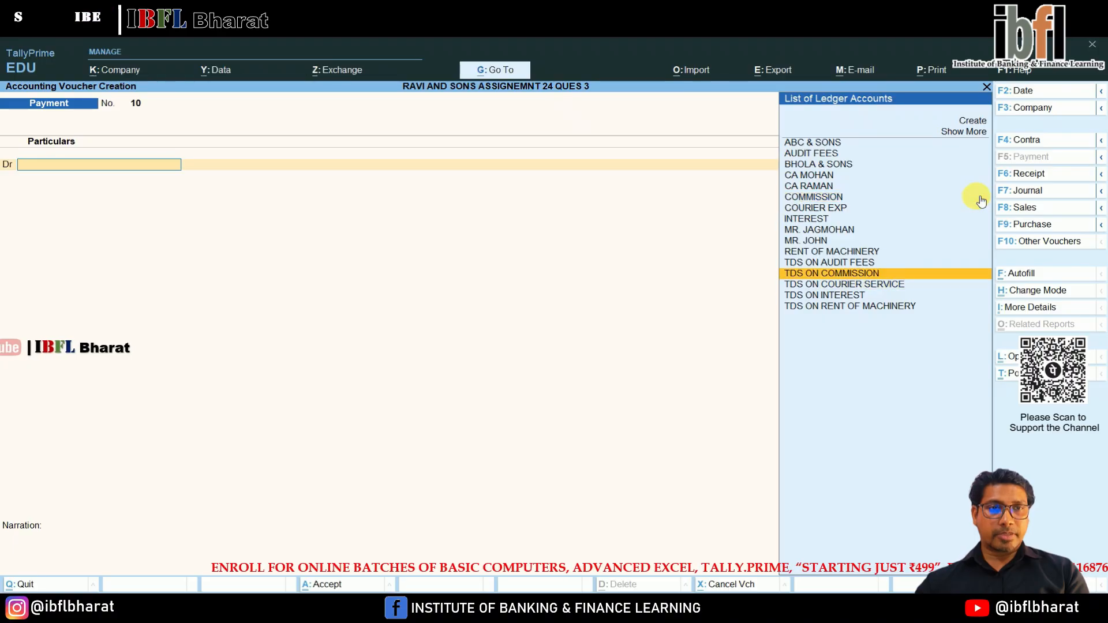
{"action": "key", "text": "Return"}
{"action": "key", "text": "Return"}
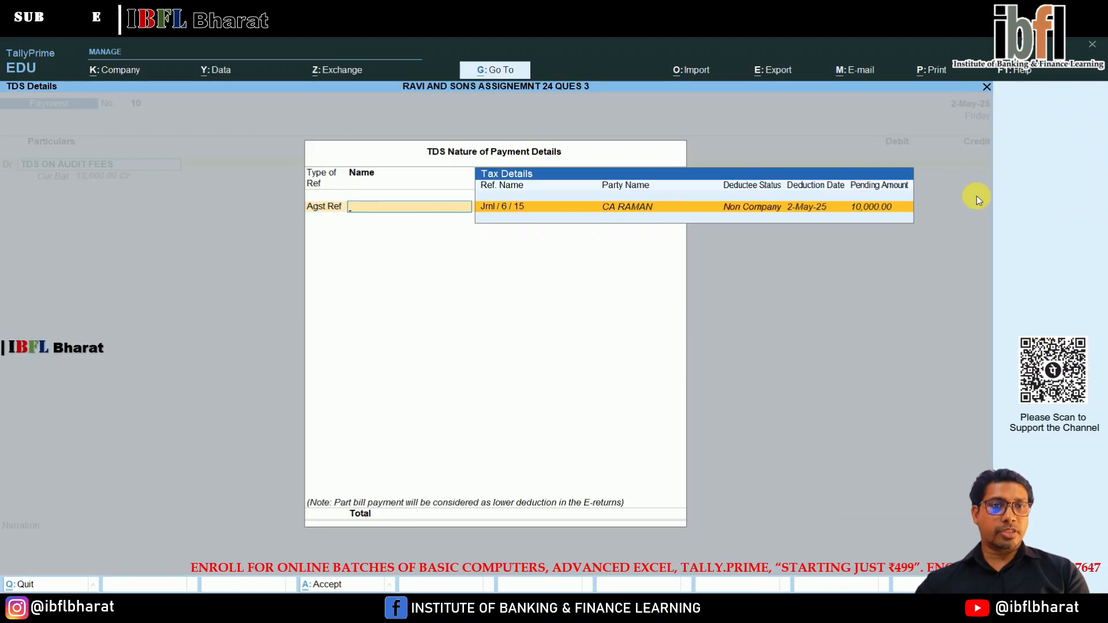
{"action": "key", "text": "Return"}
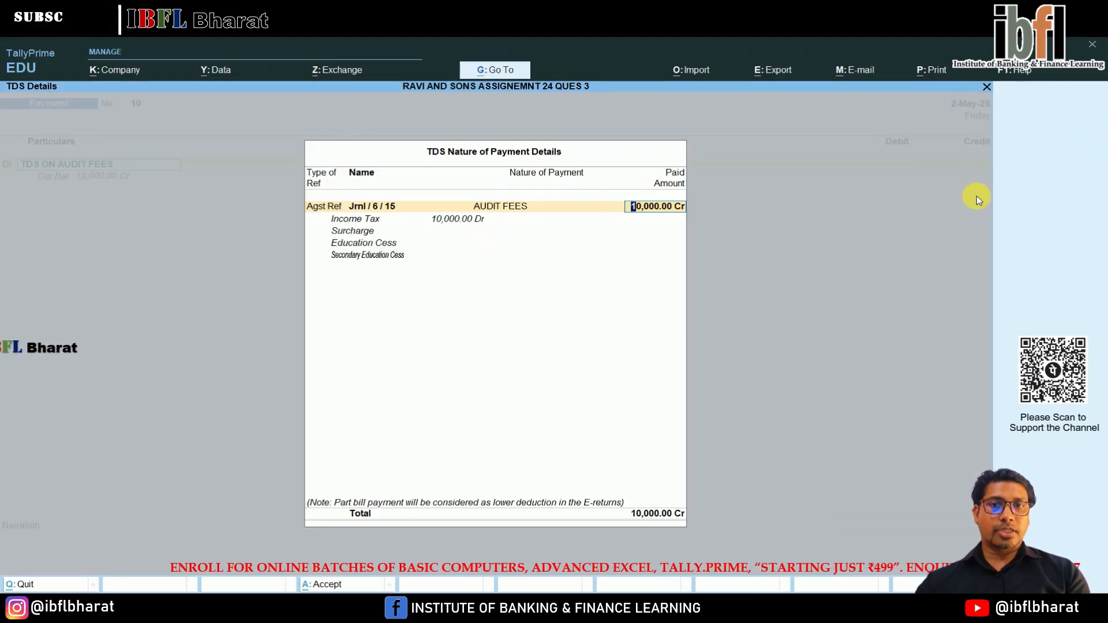
{"action": "key", "text": "Return"}
Credit BANK with 10,000 as a cheque dated 2-May-25 without an instrument number, and save payment voucher 10.
{"action": "key", "text": "Return"}
{"action": "key", "text": "Return"}
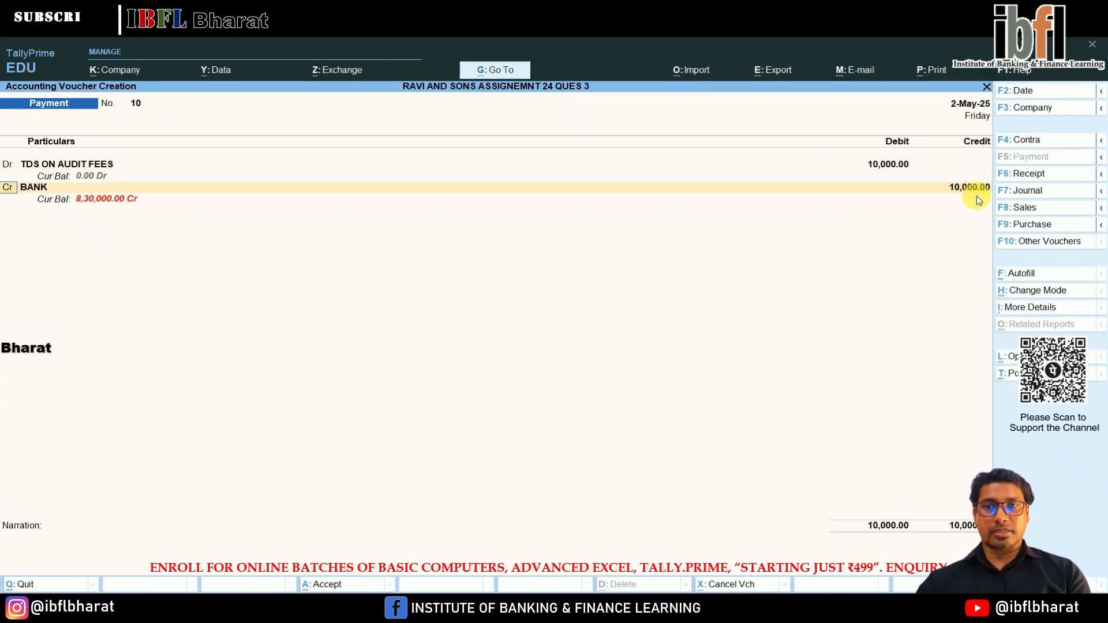
{"action": "key", "text": "Return"}
{"action": "key", "text": "Return"}
{"action": "key", "text": "Return"}
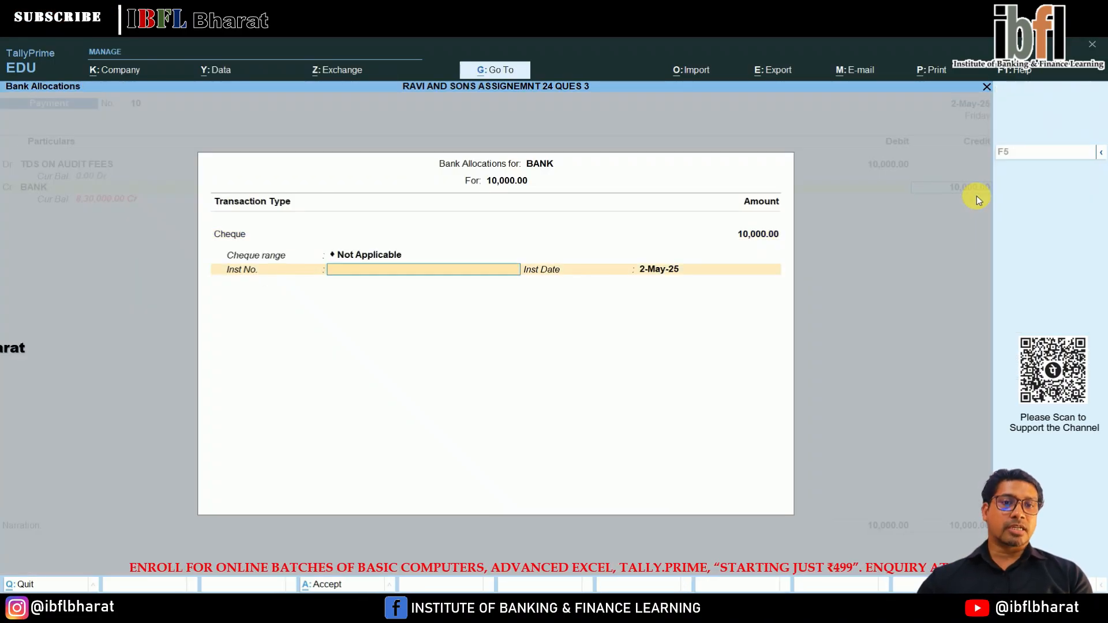
{"action": "key", "text": "Return"}
{"action": "key", "text": "Return"}
{"action": "key", "text": "Return"}
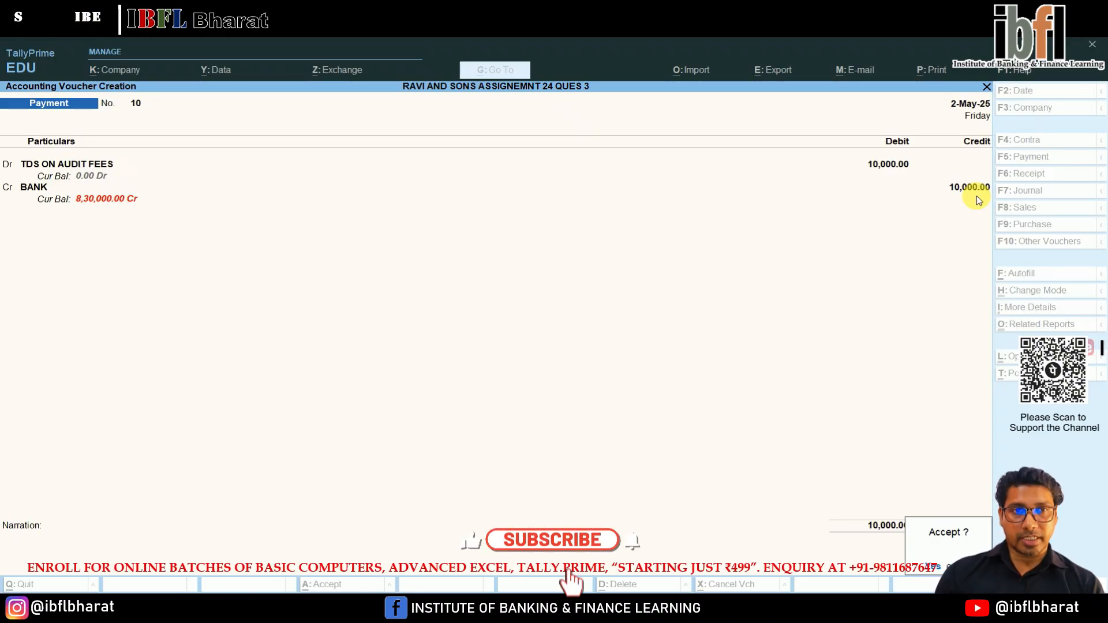
{"action": "key", "text": "Return"}
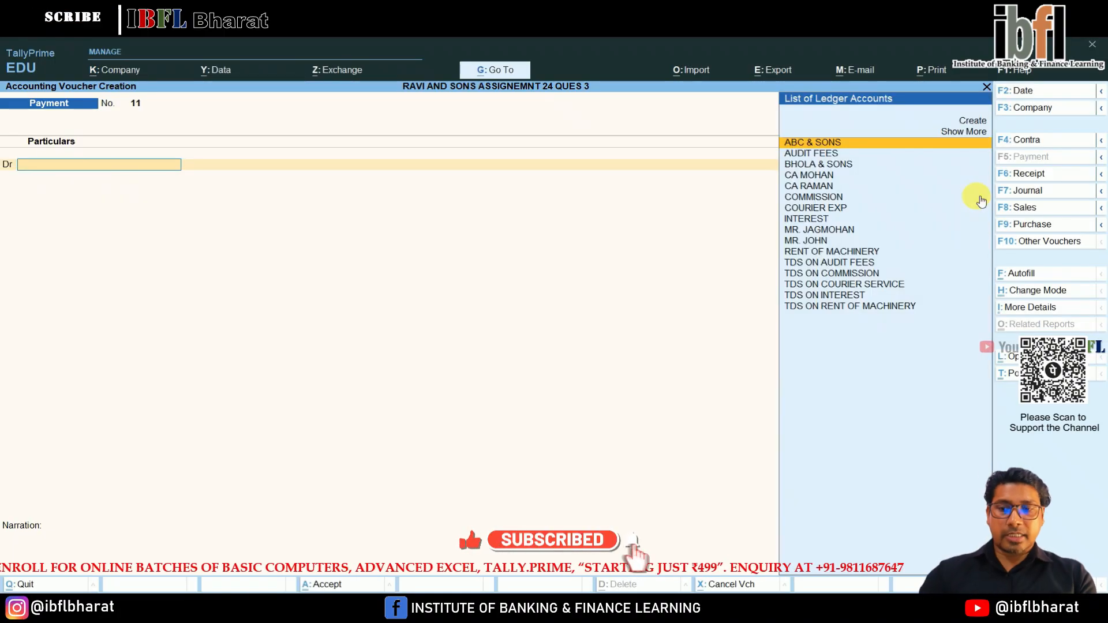